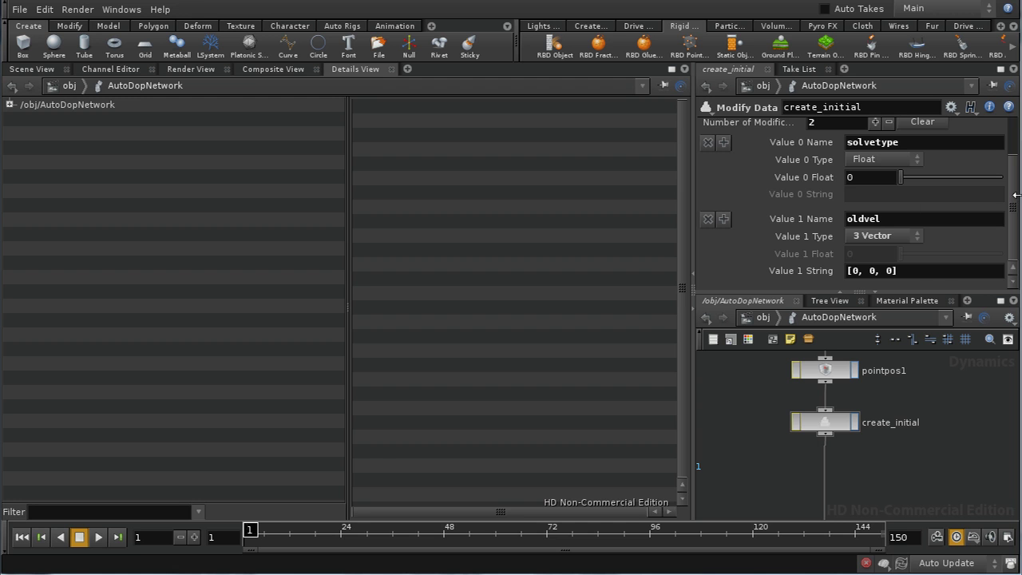
Set the Activation of the create_initial node to the expression $SF == 1
scroll(1012, 132, "up", 3)
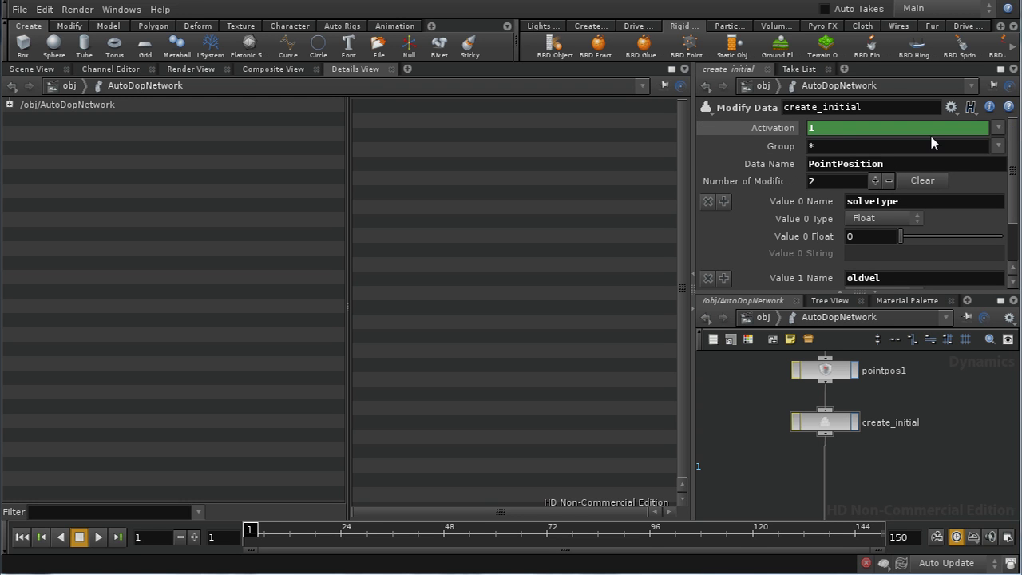
key("BackSpace")
type("$SF")
type("=")
type(" 1")
key("Return")
Add a Modify Data node on the wire between create_initial and merge3
middle_click_drag(880, 492, 905, 439)
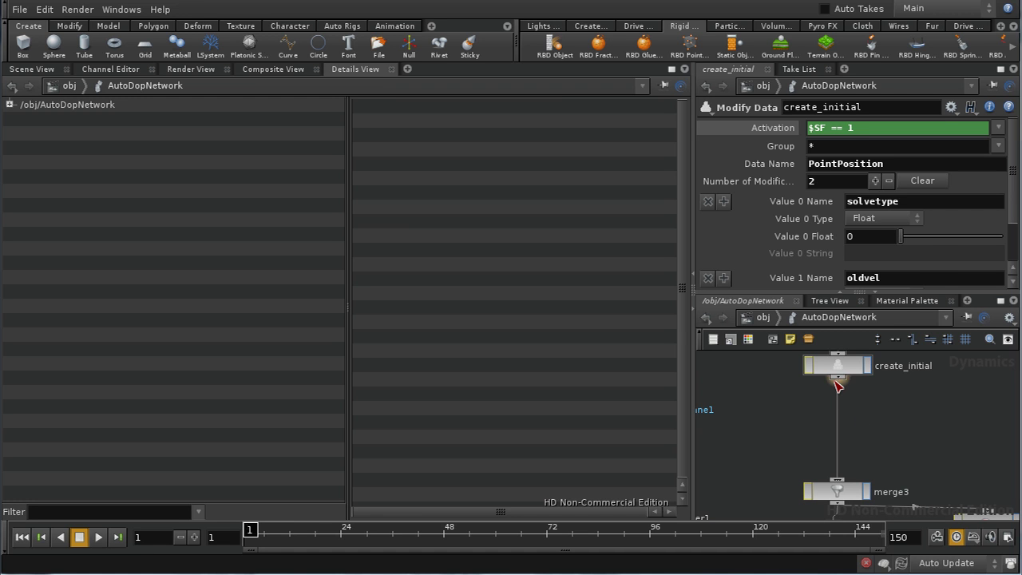
key("Tab")
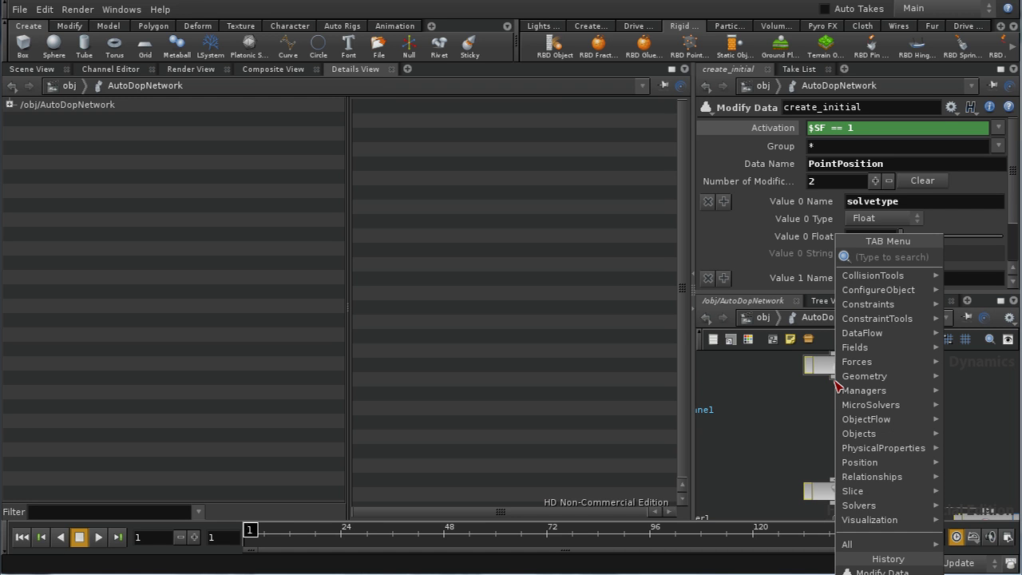
type("modify Data")
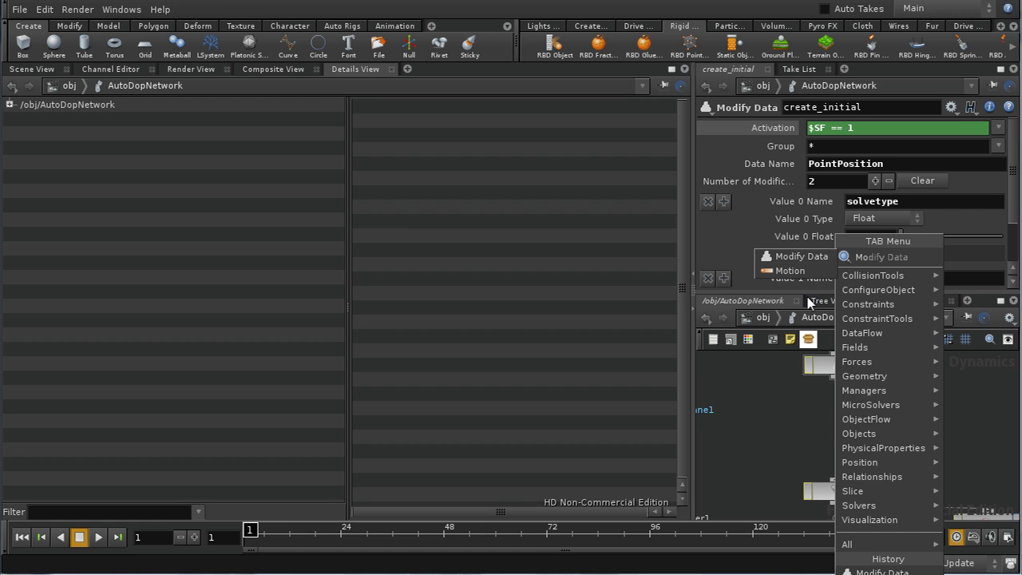
left_click(797, 257)
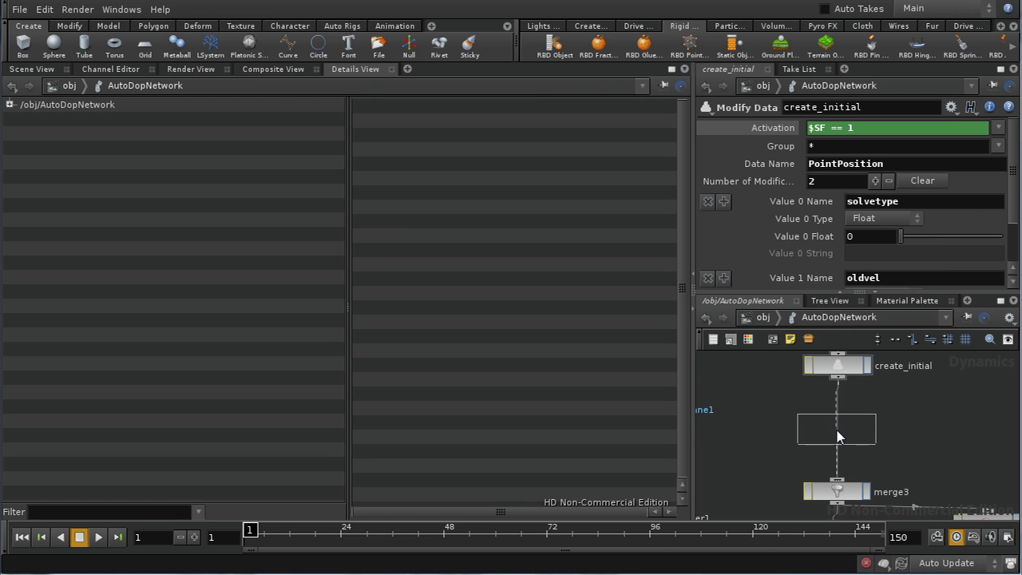
left_click(839, 428)
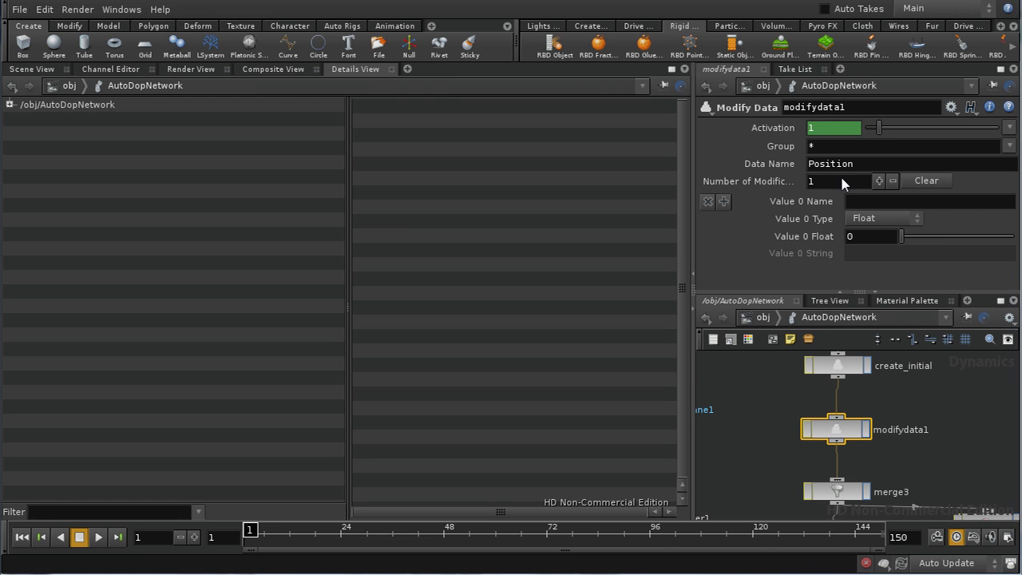
Set the new Modify Data node's Data Name to PointPosition and name its first value accel
left_click(811, 166)
type("Point")
key("Tab")
left_click(867, 204)
type("accel")
key("Tab")
Begin the float expression of the accel value with length(dopoption(
left_click(1000, 69)
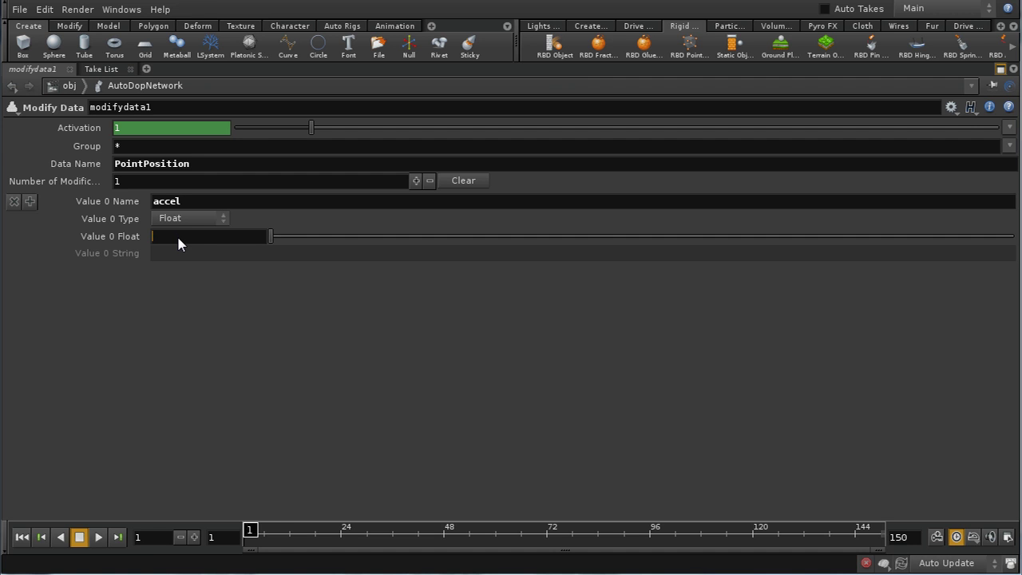
type("length")
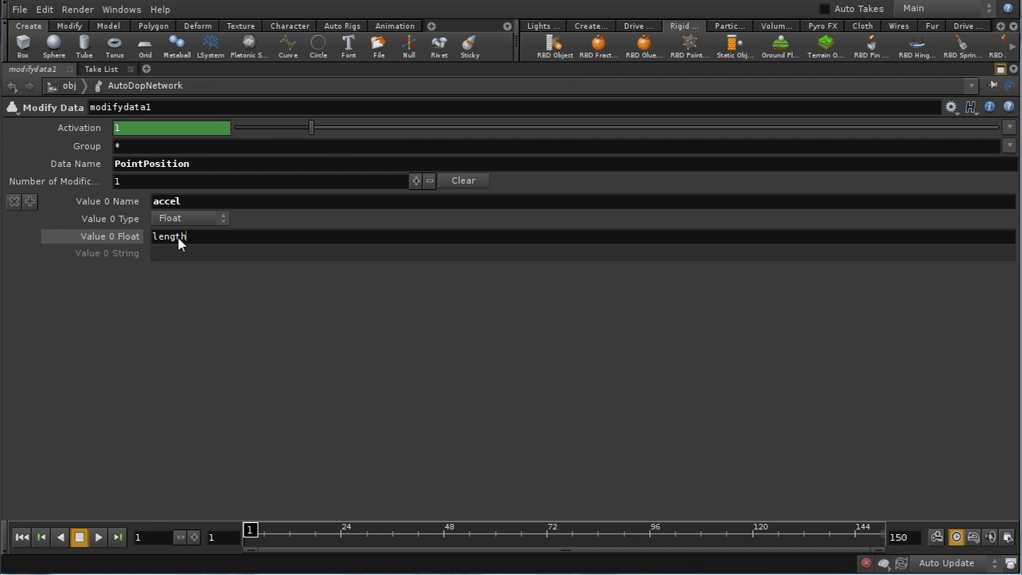
type("(")
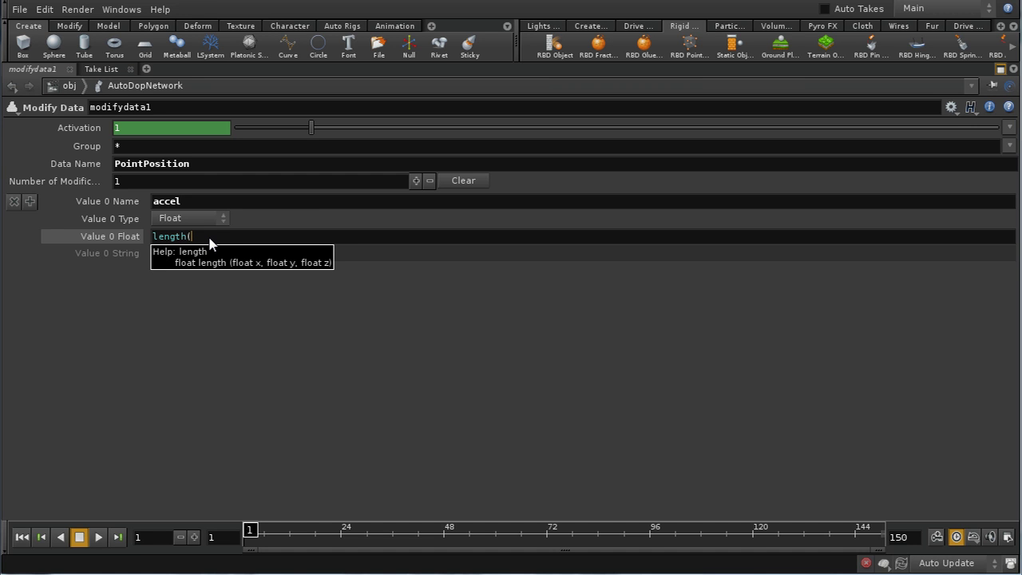
type("dop(")
key("BackSpace")
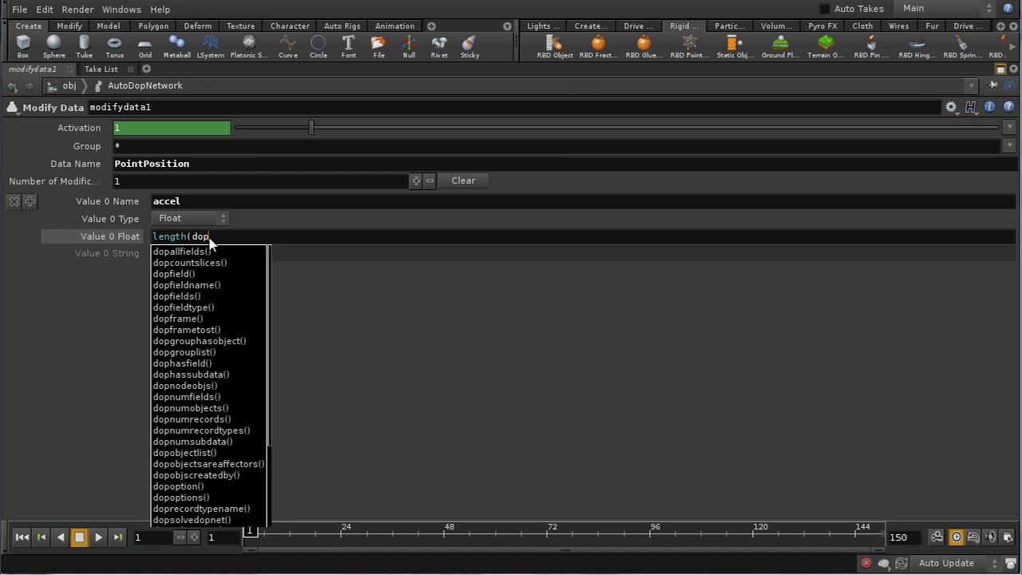
type("option")
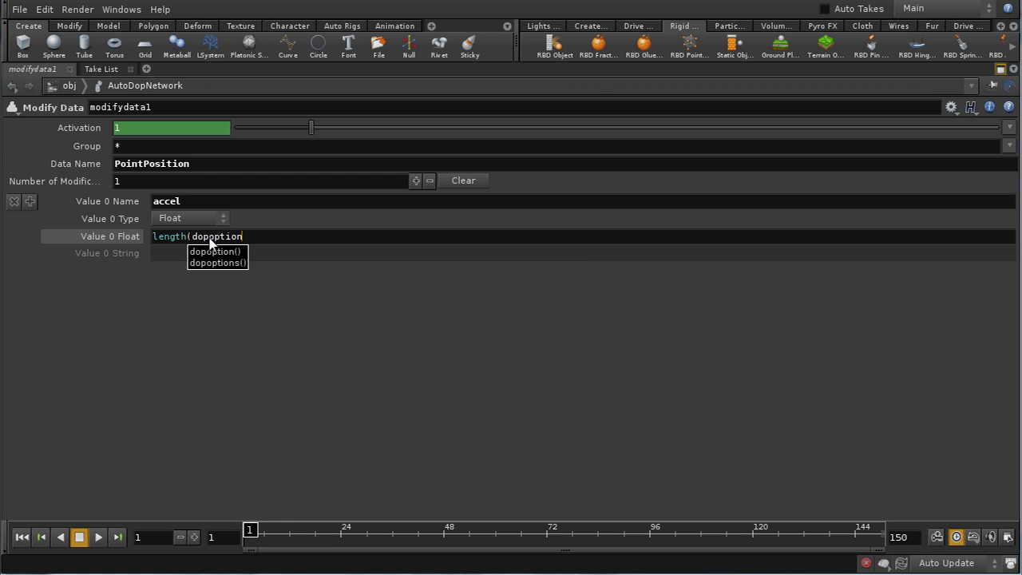
type("(")
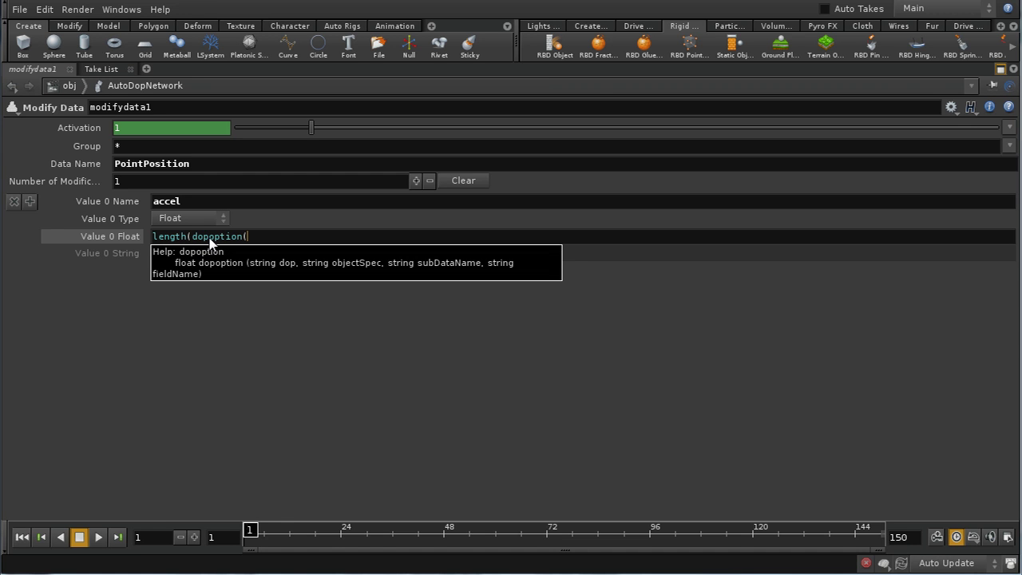
Check the PointPosition data of points_0 and complete the first dopoption call with $DOPNET, $OBJID, "PointPosition", "velx", followed by a comma
left_click(999, 70)
left_click(11, 104)
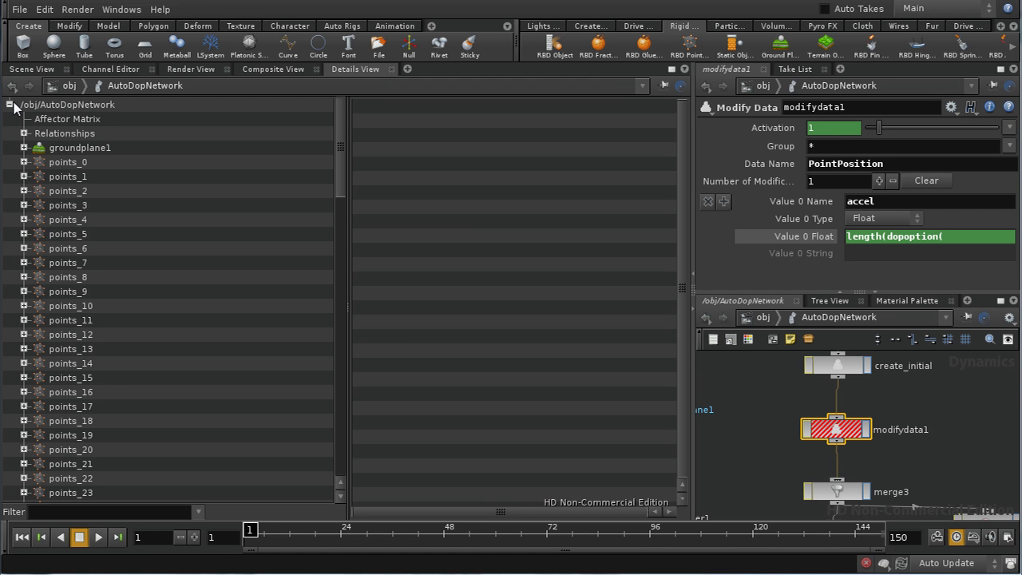
left_click(25, 162)
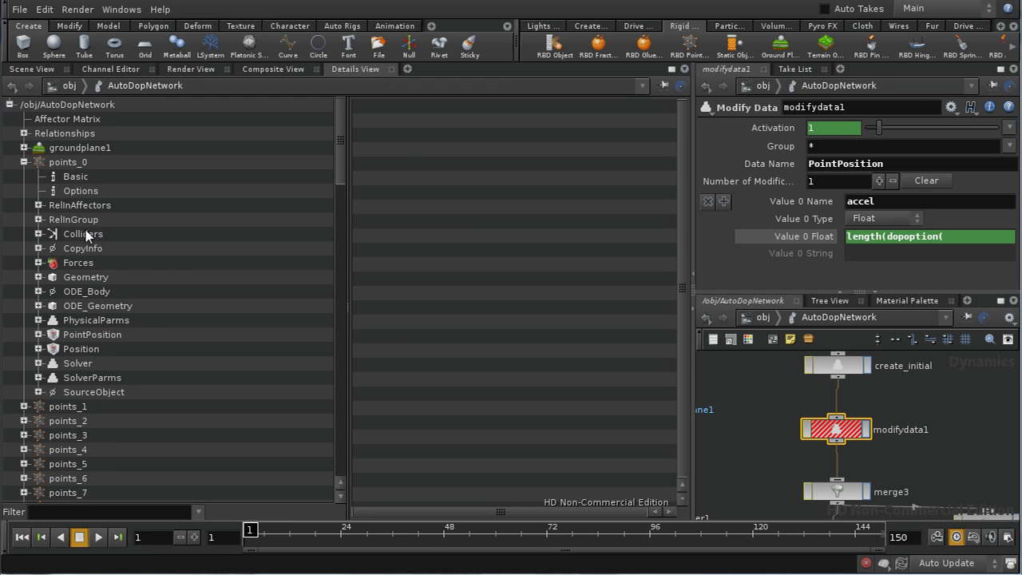
left_click(113, 336)
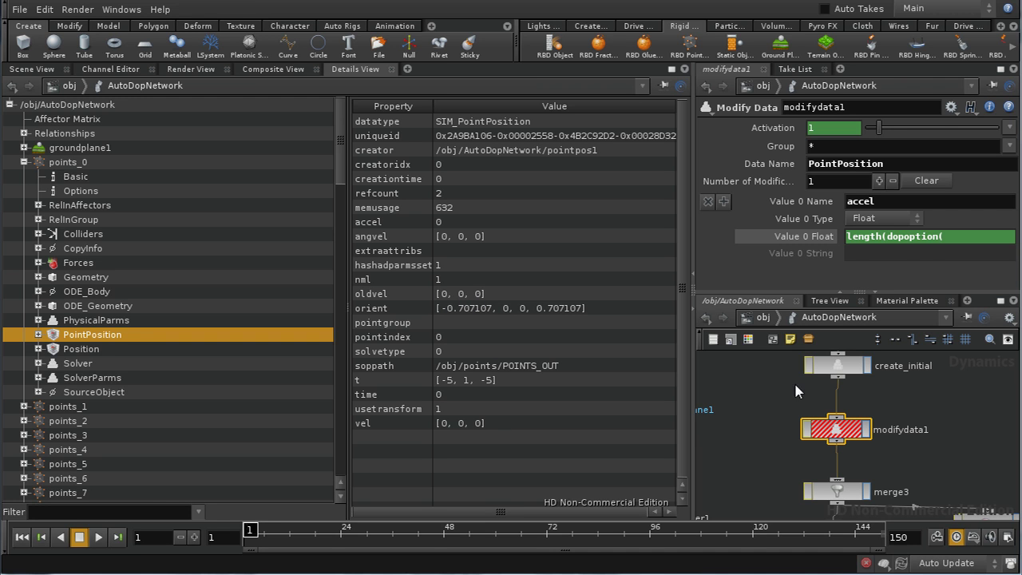
left_click(1000, 68)
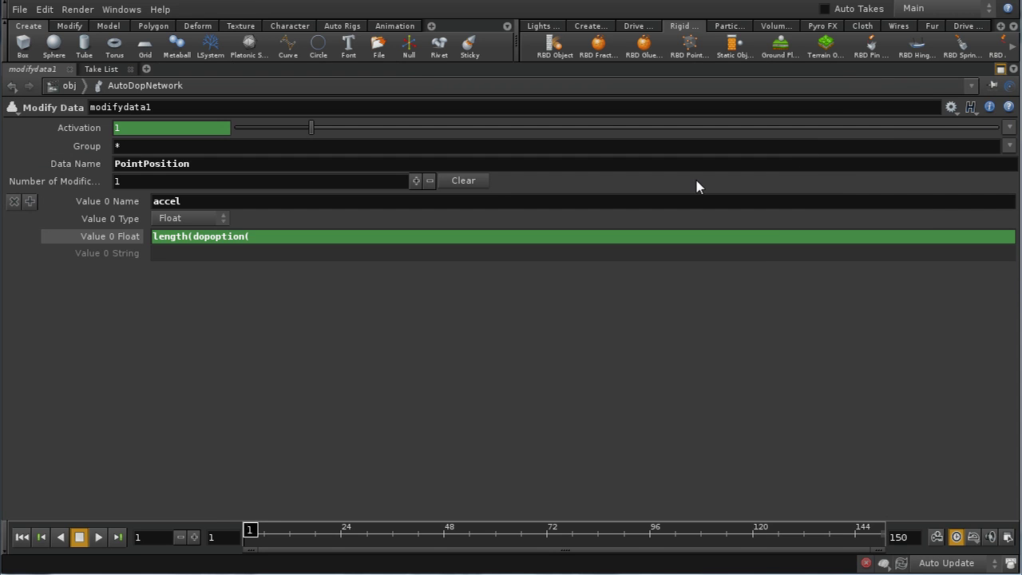
left_click(254, 238)
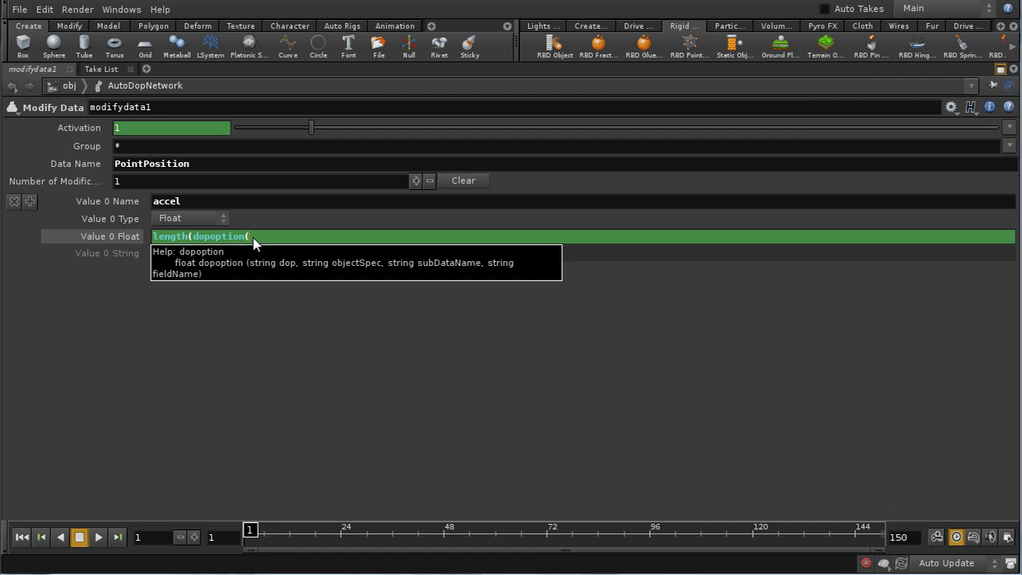
type("$DOPNET, $OBJID, \"PointPosition\", \"velx")
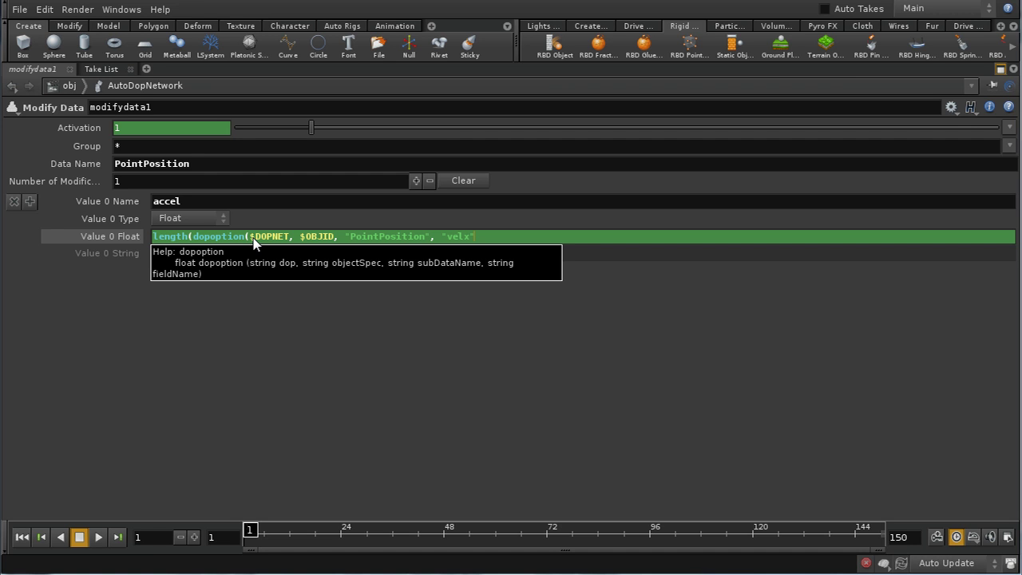
type("\"),")
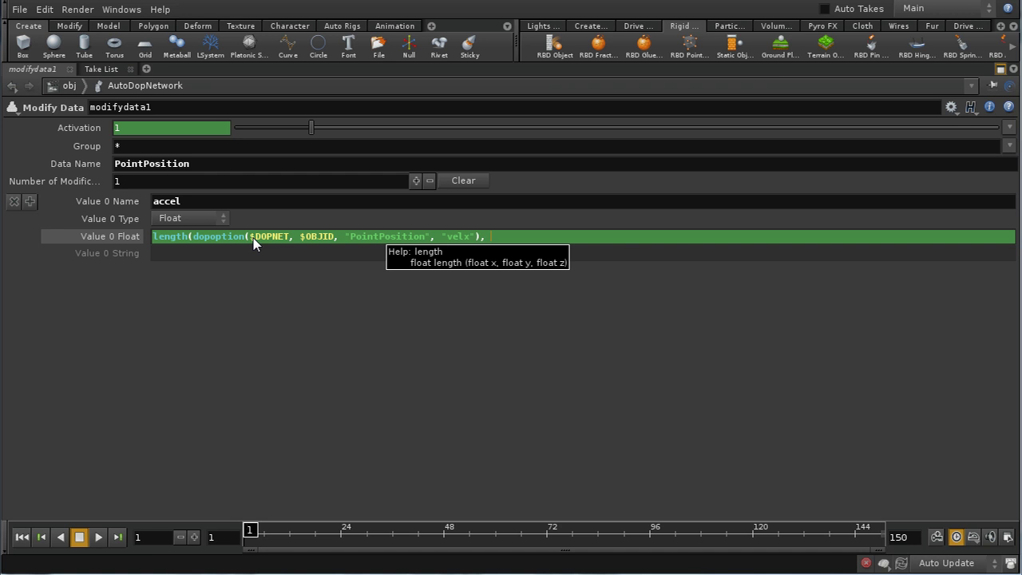
Duplicate the velx dopoption call as the second length argument and change its field to "vely"
left_click_drag(195, 238, 479, 247)
key("ctrl+c")
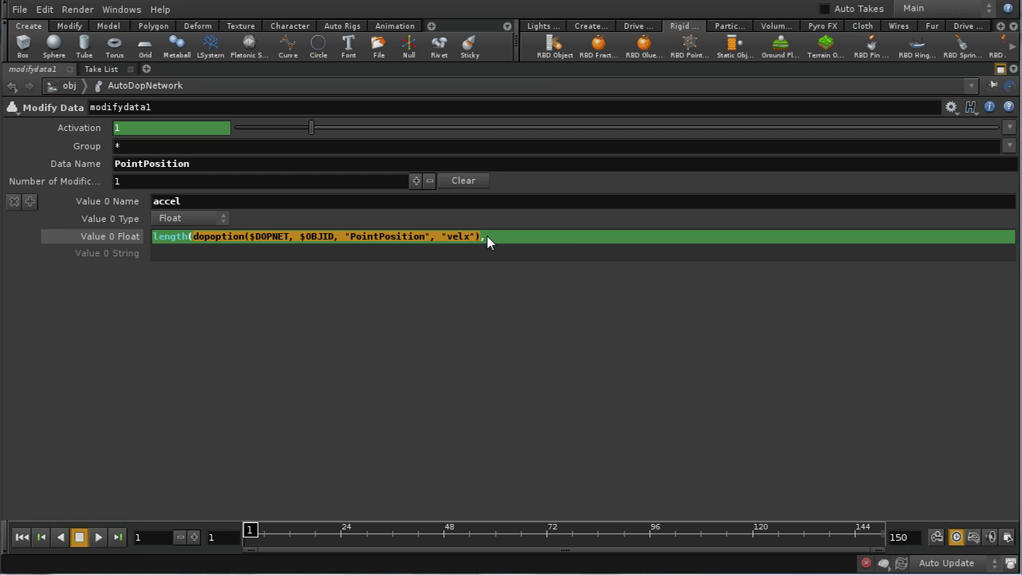
left_click(487, 235)
key("ctrl+v")
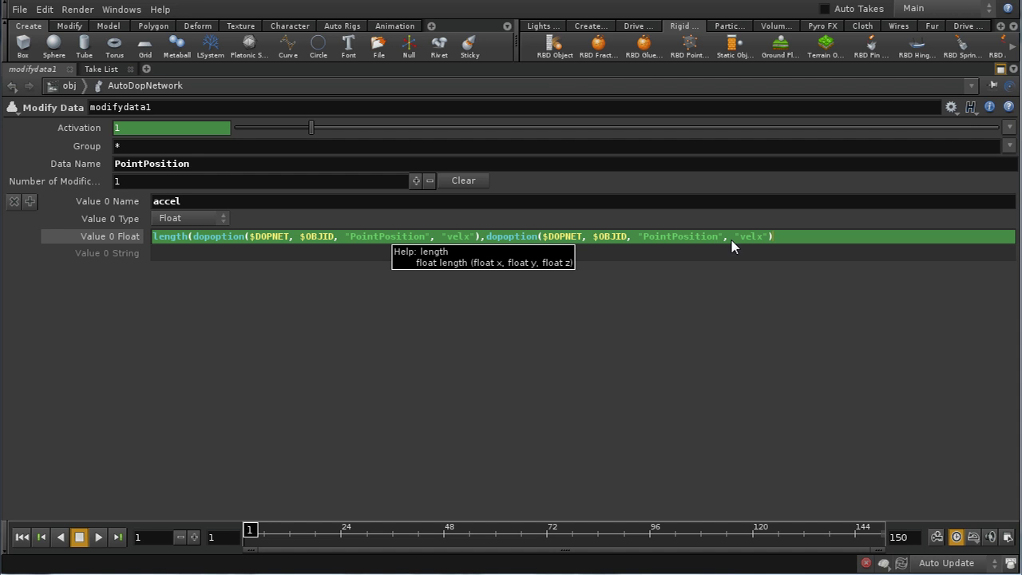
double_click(759, 240)
type("y\")")
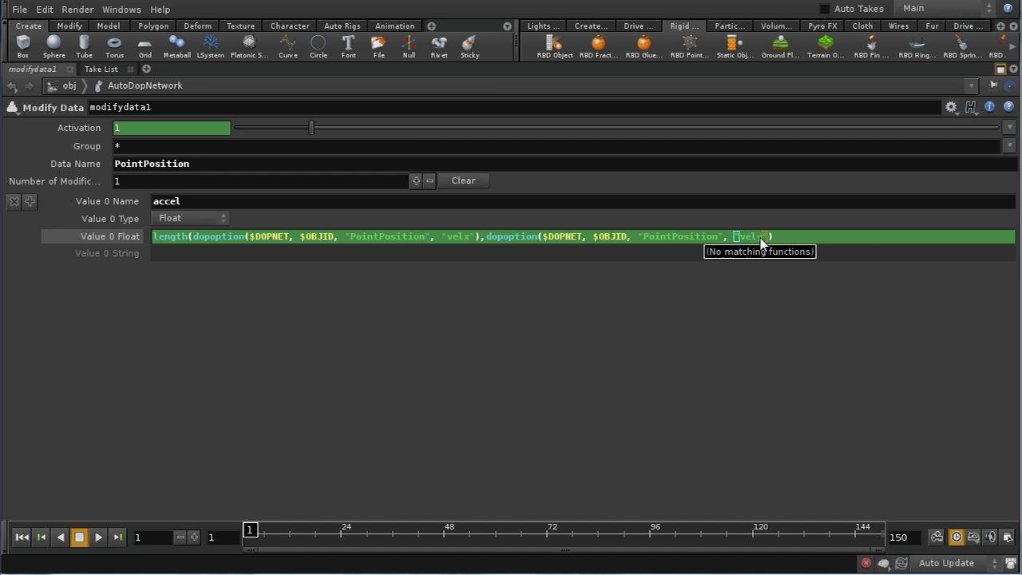
Add a third copy of the dopoption call with the field "velz" and close the length function
type(",")
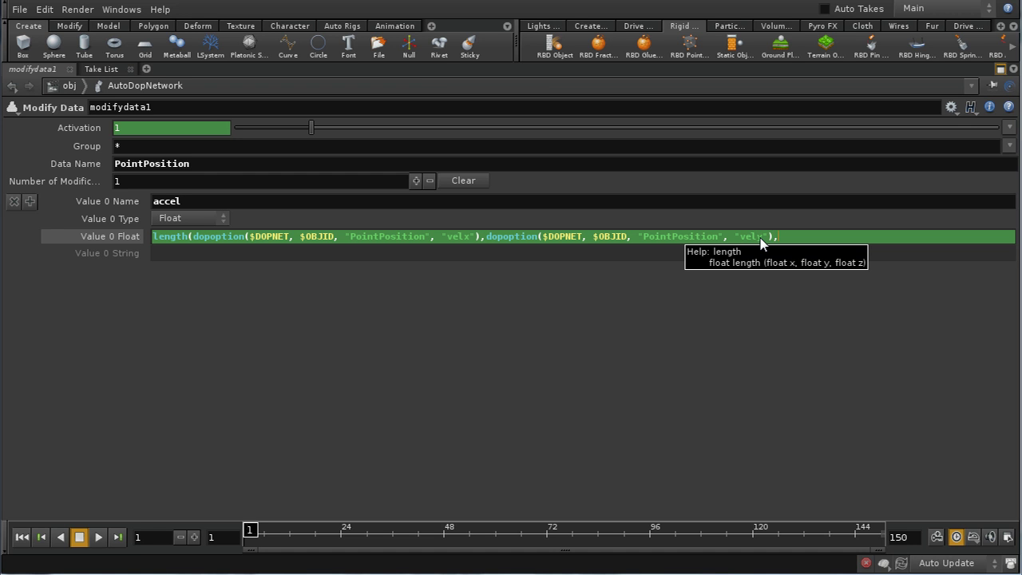
key("ctrl+v")
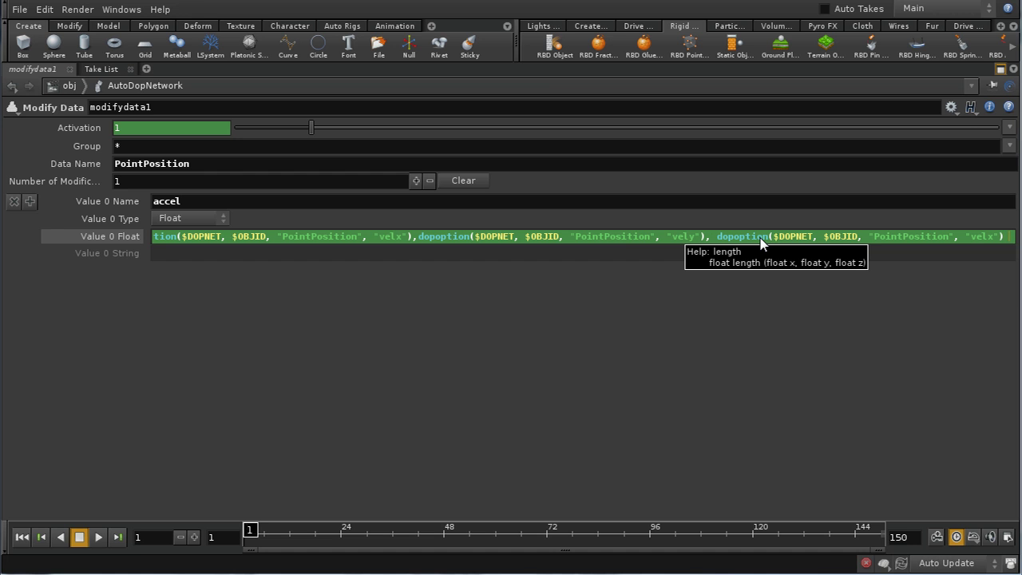
key("Left")
key("Left")
key("Left")
key("Left")
key("Left")
key("Left")
key("Right")
key("Right")
key("Right")
key("Right")
key("BackSpace")
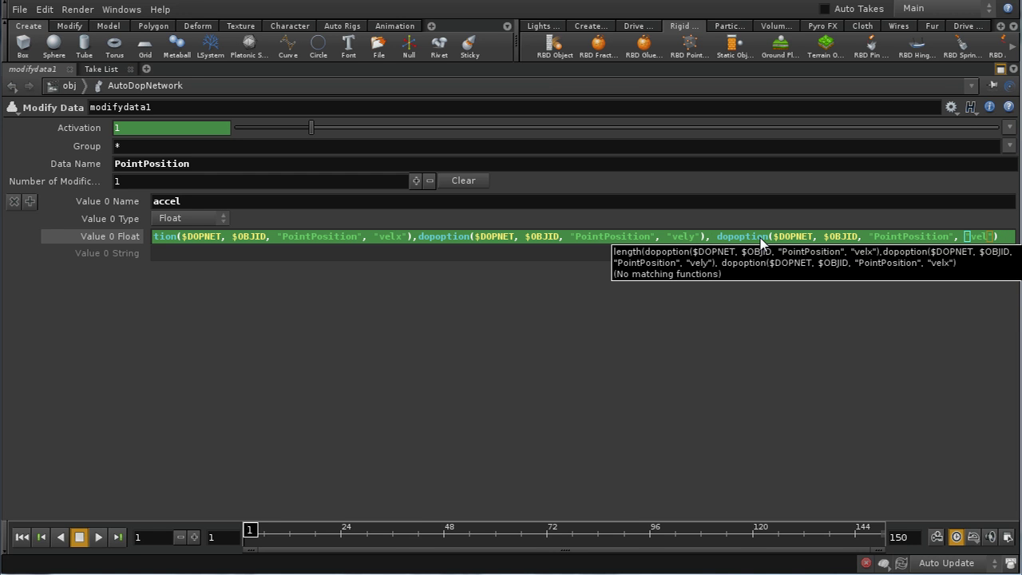
type("z")
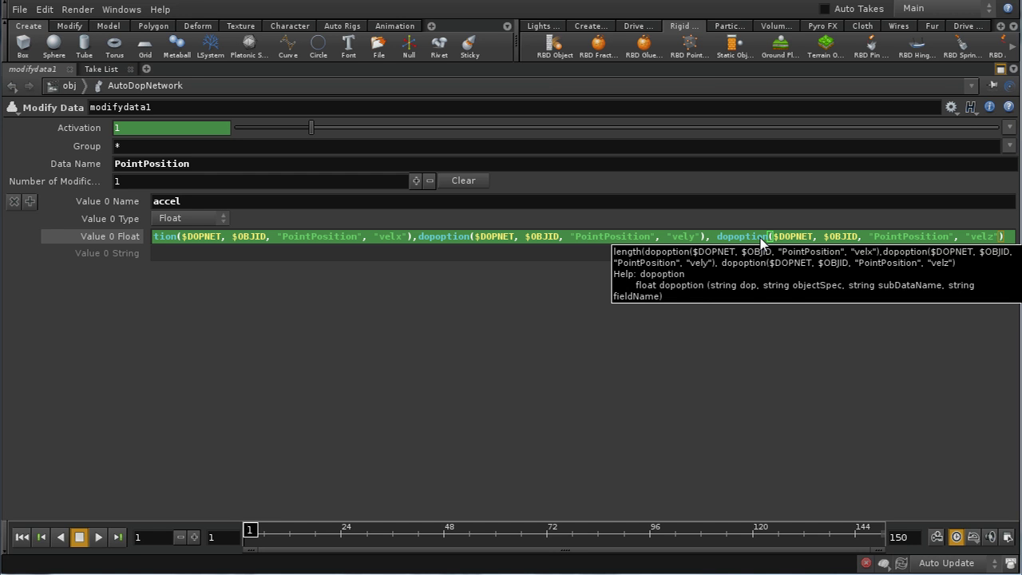
key("Right")
type(")")
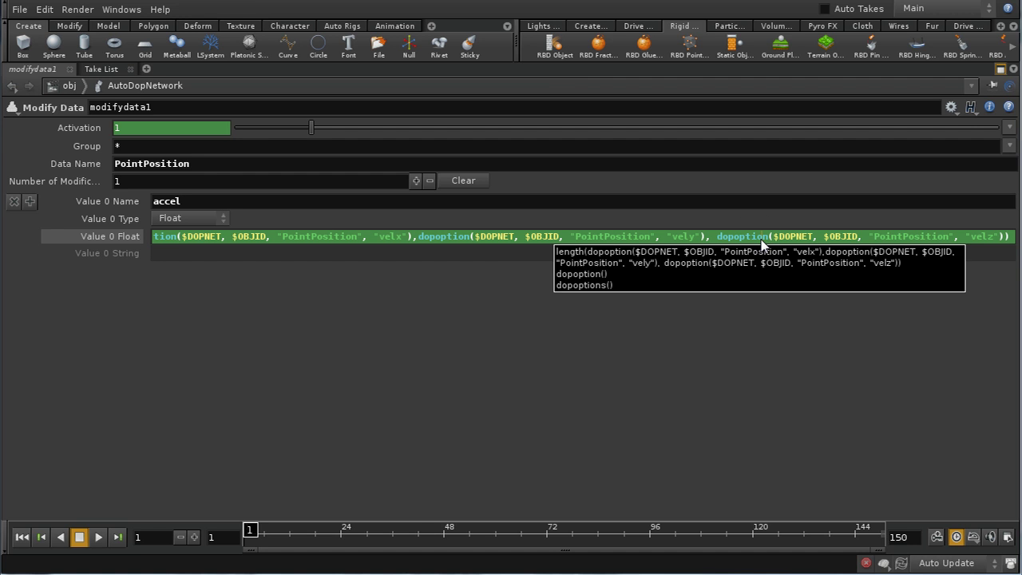
Subtract a second length function whose first argument is the copied dopoption call with the field "oldvelx"
left_click(761, 246)
type("-")
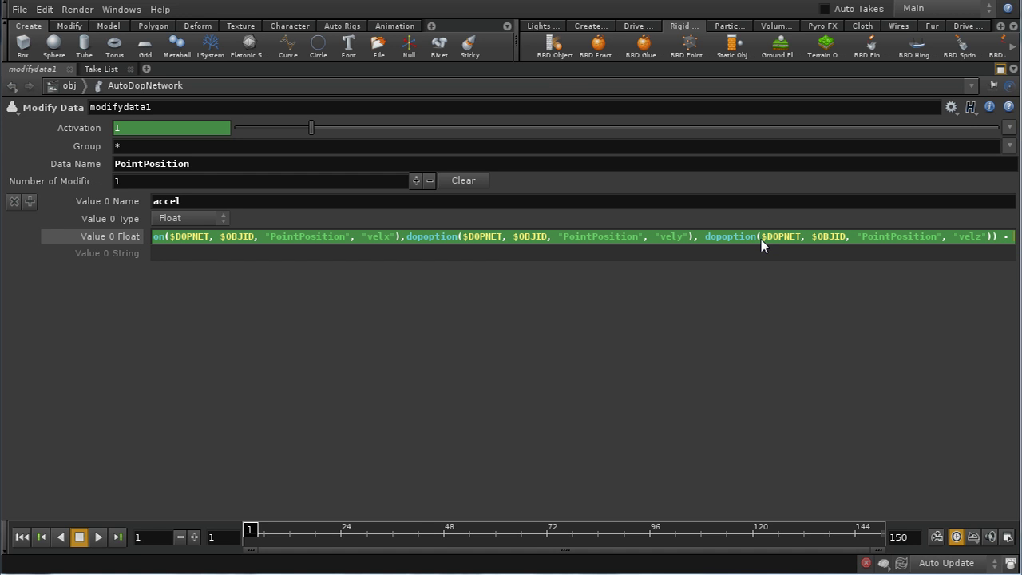
type(" length")
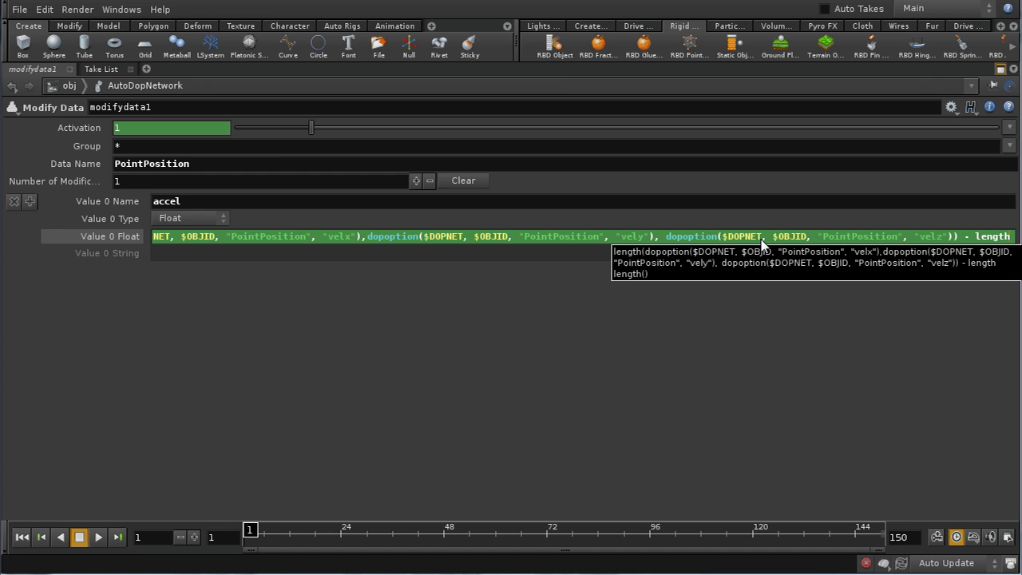
type("(dop")
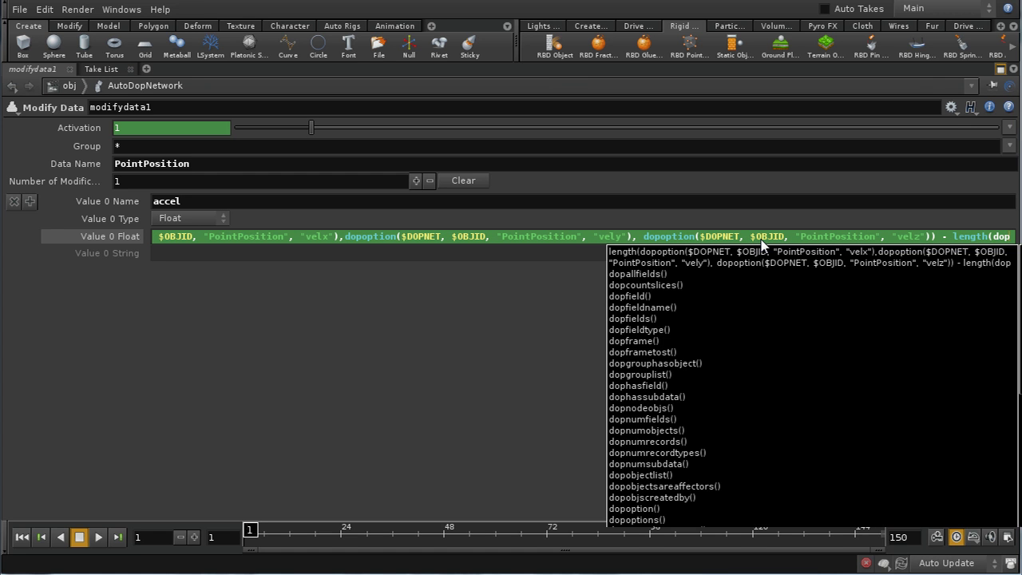
key("BackSpace")
key("BackSpace")
key("BackSpace")
key("ctrl+v")
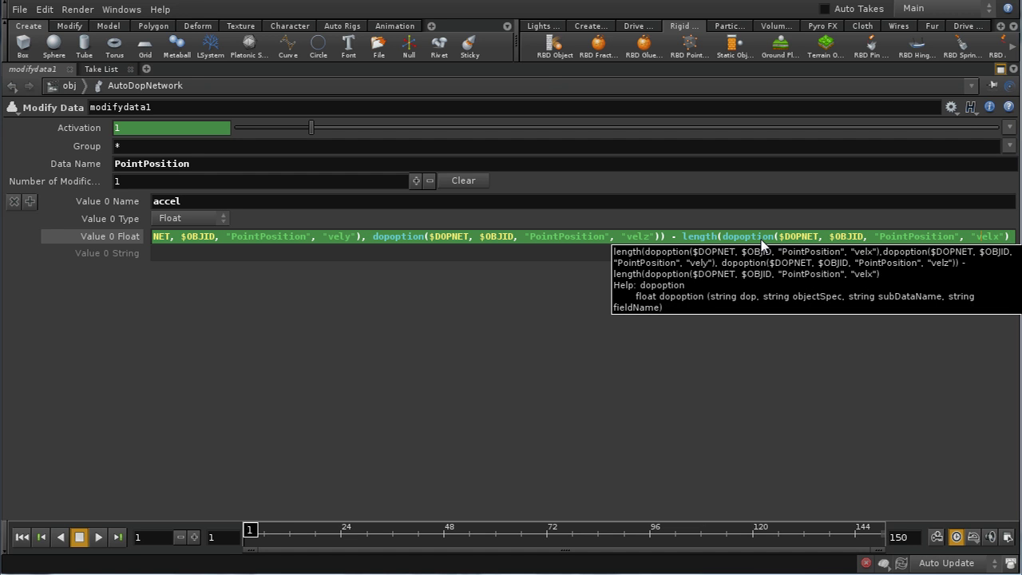
type("old")
key("End")
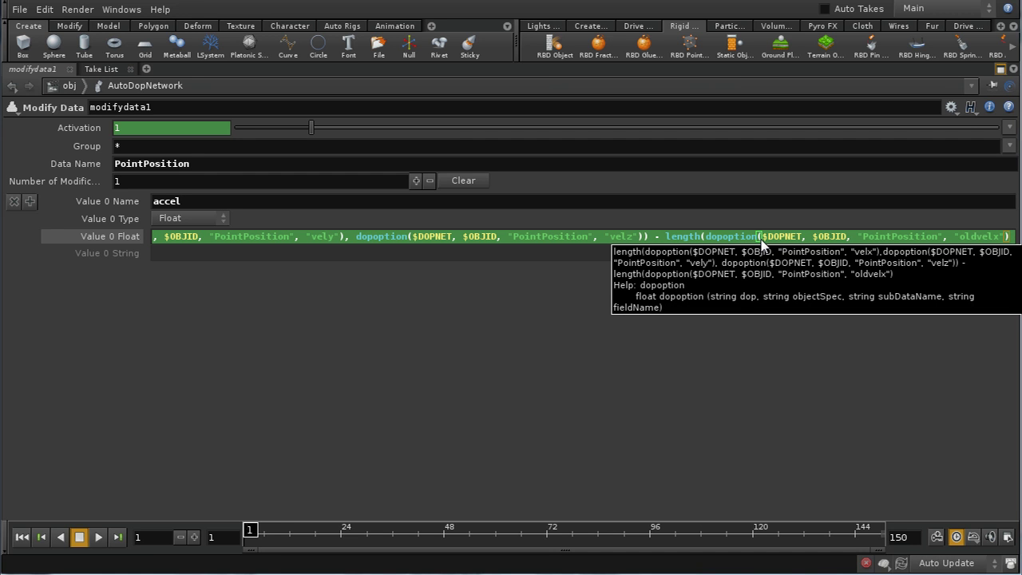
Add two copies of the "oldvelx" dopoption call as the second and third arguments of the subtracted length function and close the function
key("shift+Left")
key("shift+Left")
key("shift+Left")
key("shift+Left")
key("shift+Left")
key("shift+Left")
key("shift+Left")
key("shift+Left")
key("shift+Left")
key("shift+Left")
key("shift+Left")
key("shift+Left")
key("shift+Left")
key("shift+Left")
key("shift+Left")
key("shift+Left")
key("shift+Left")
key("shift+Left")
key("shift+Left")
key("shift+Left")
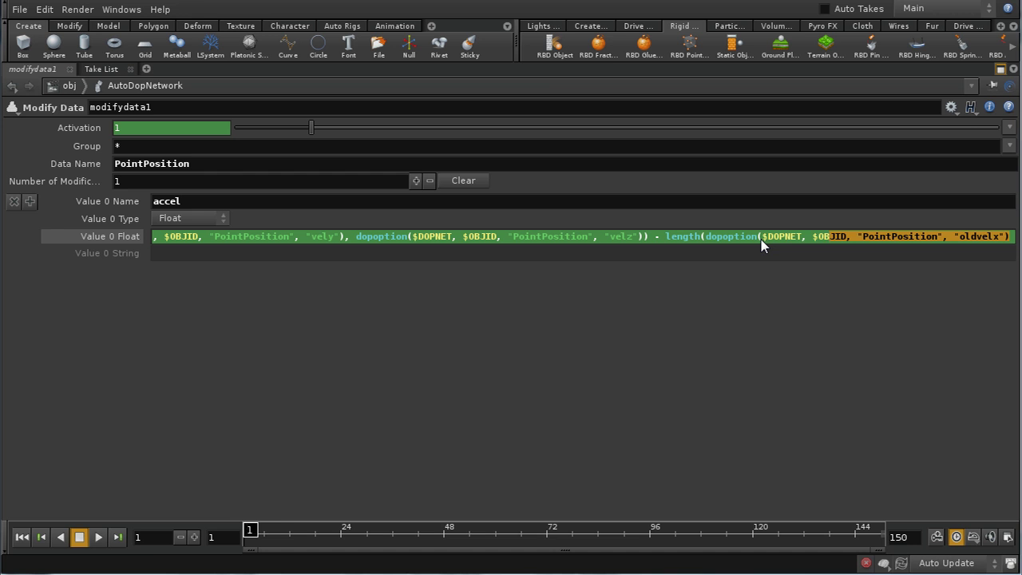
key("shift+Left")
key("shift+Left")
key("shift+Left")
key("shift+Left")
key("shift+Left")
key("shift+Left")
key("shift+Left")
key("shift+Left")
key("shift+Left")
key("shift+Left")
key("shift+Left")
key("shift+Left")
key("shift+Left")
key("shift+Left")
key("shift+Left")
key("shift+Left")
key("shift+Left")
key("shift+Left")
key("shift+Left")
key("shift+Left")
key("ctrl+c")
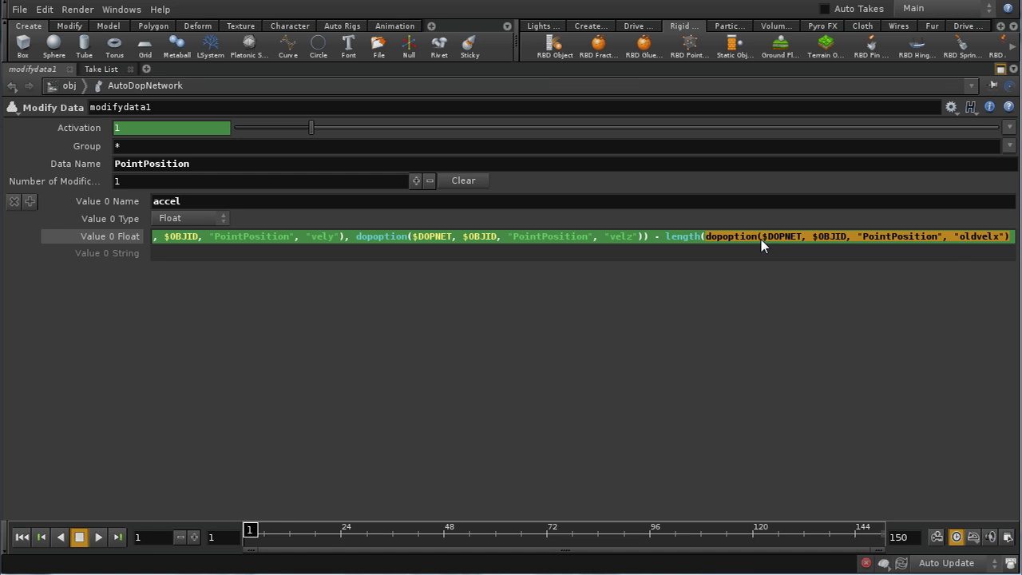
left_click(761, 238)
type(",")
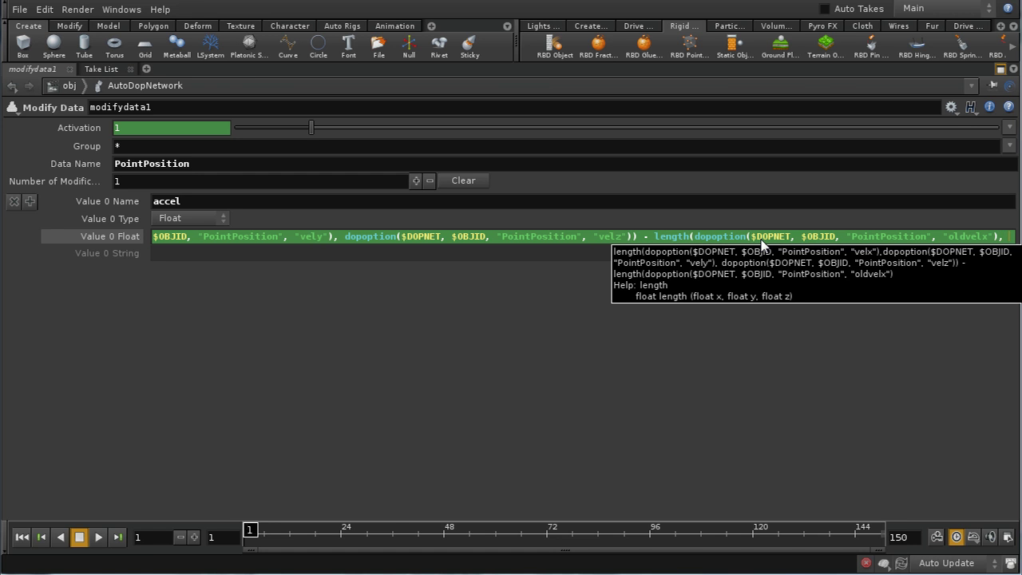
key("ctrl+v")
type(",")
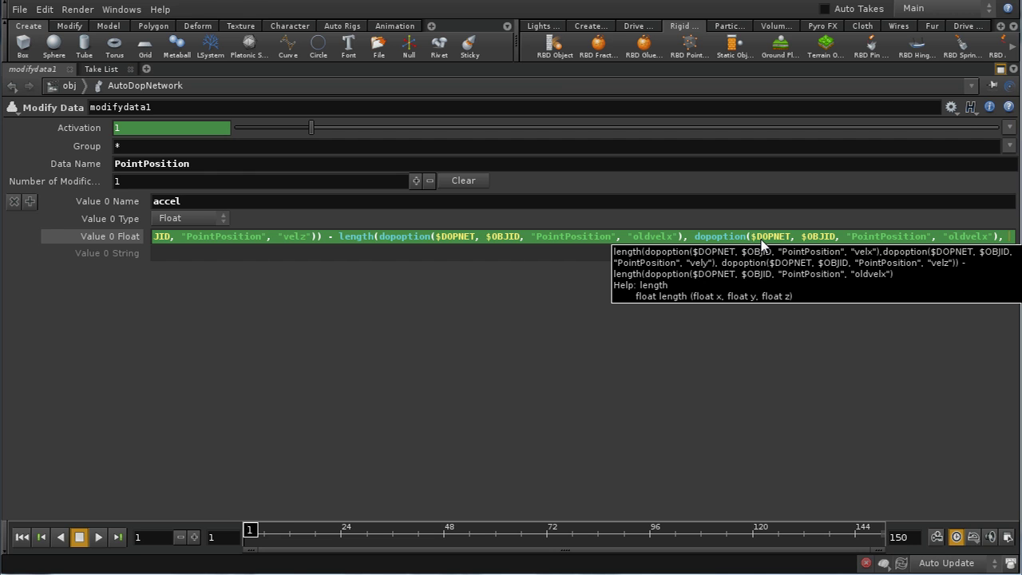
key("ctrl+v")
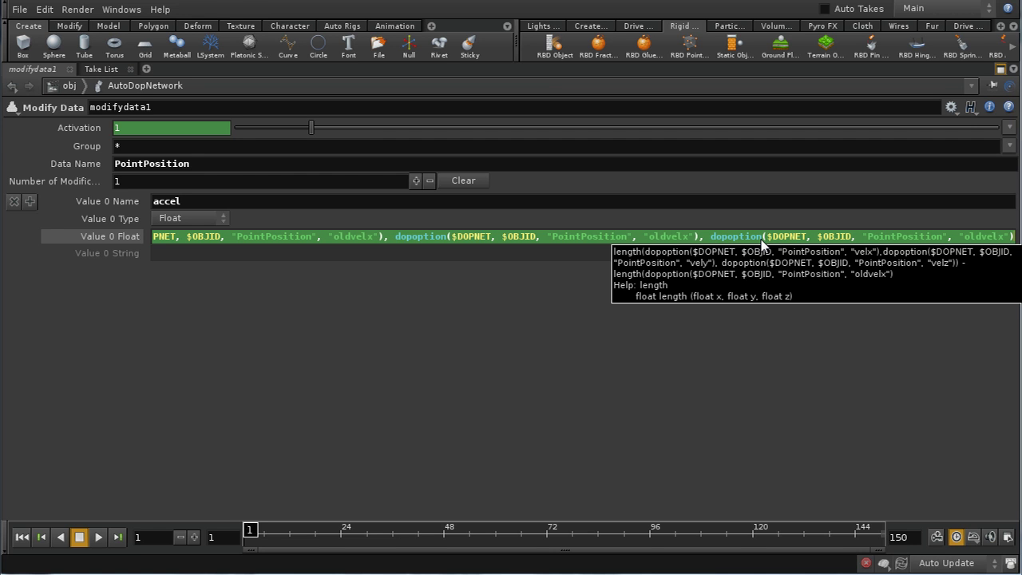
type(")")
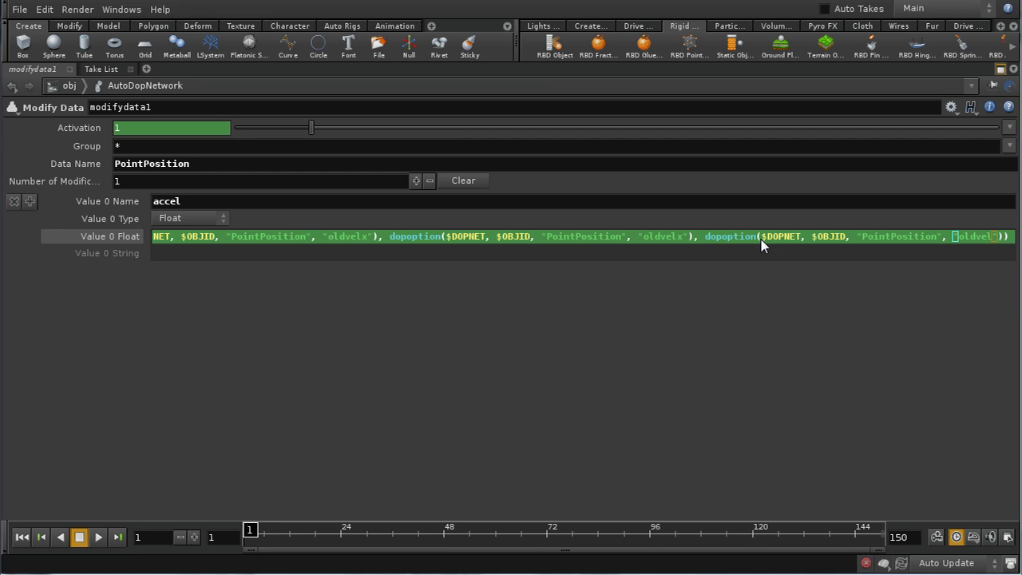
Change the field of the copied second and third dopoption calls in the subtracted length function to "oldvelz"
type("z")
key("BackSpace")
type("z")
key("Home")
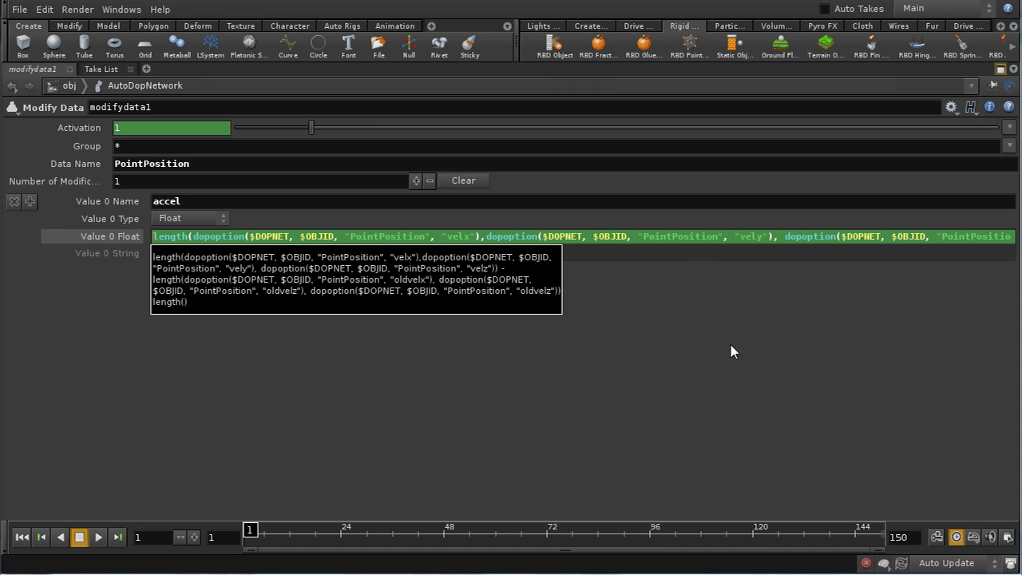
Restore the full pane layout and rename the Modify Data node modifydata1 as calc_accel
left_click(1000, 71)
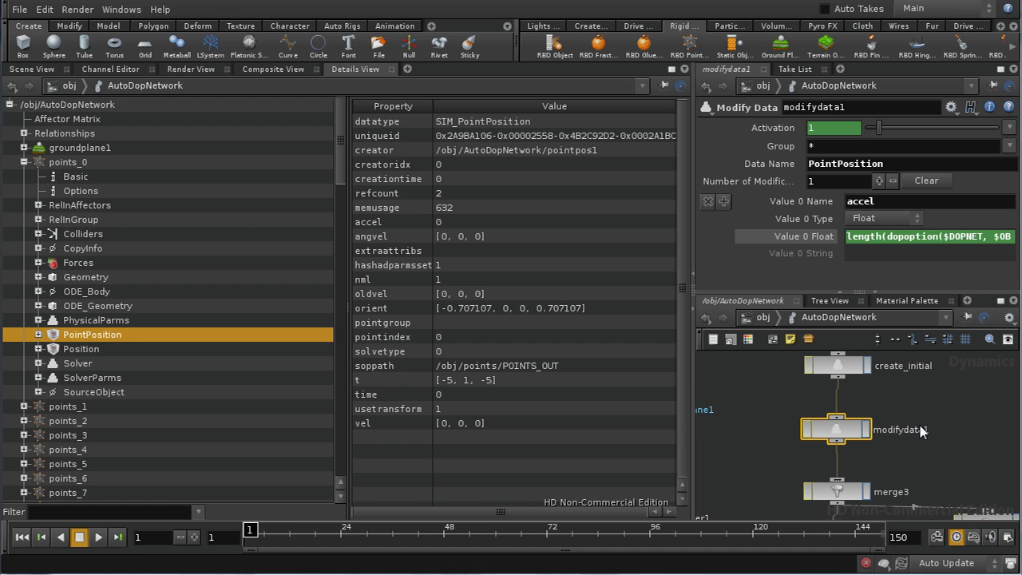
double_click(859, 111)
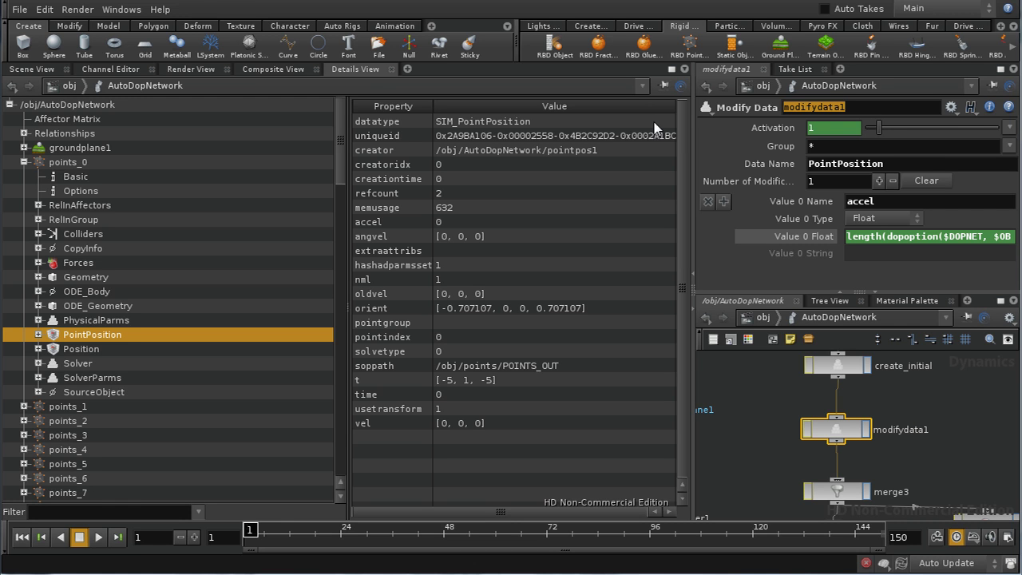
type("crea")
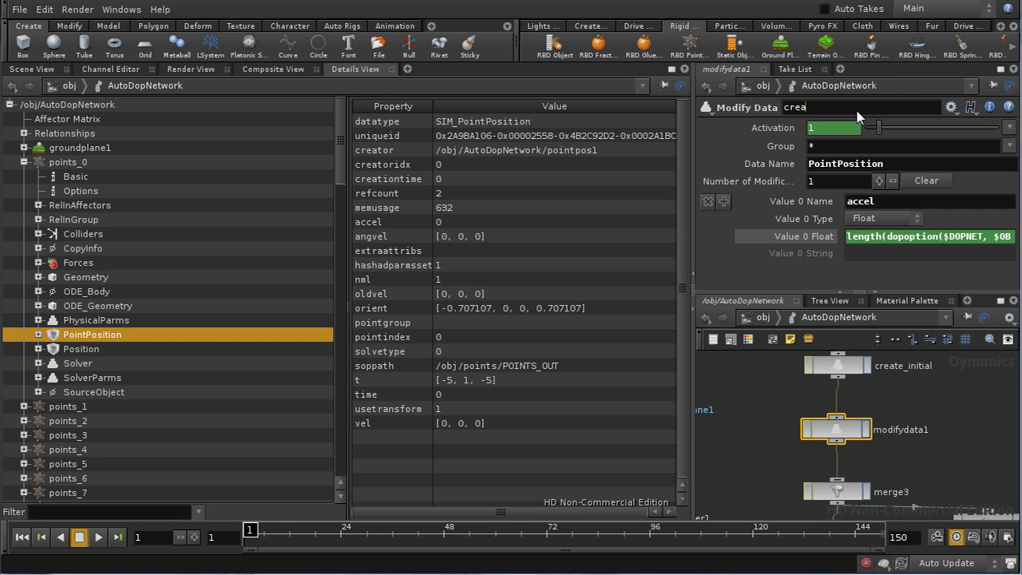
type("te_acce")
key("BackSpace")
key("BackSpace")
key("BackSpace")
key("BackSpace")
key("BackSpace")
type("lc")
key("BackSpace")
key("BackSpace")
type("lc")
key("Return")
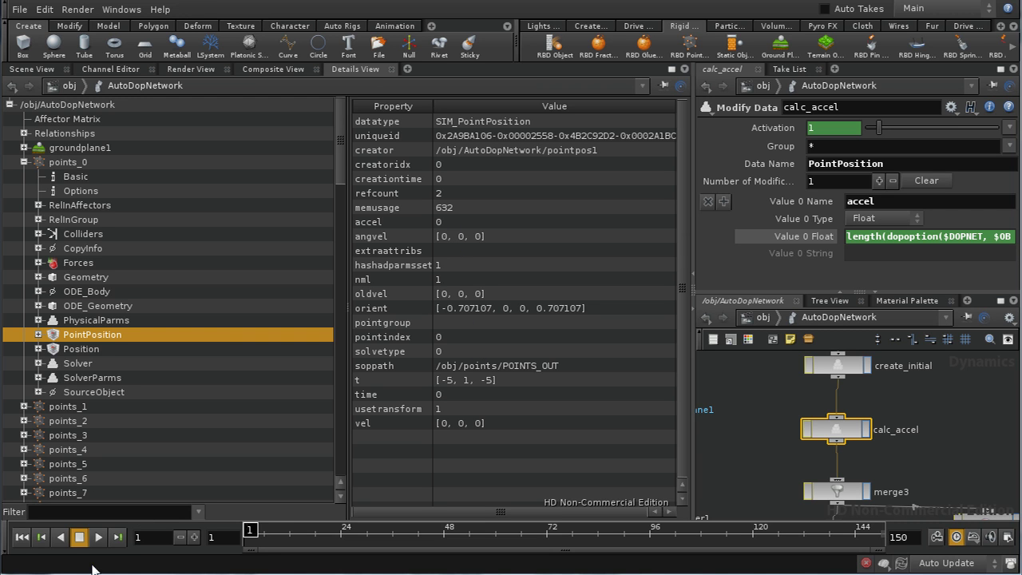
Play the simulation in the 3D scene from frame 1 and stop it at frame 48
left_click(32, 68)
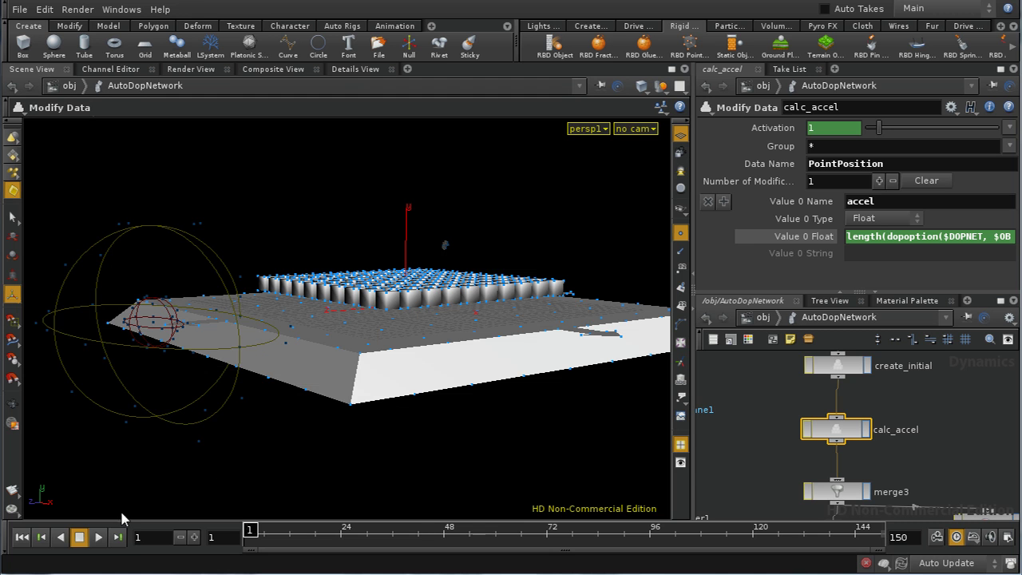
left_click(98, 537)
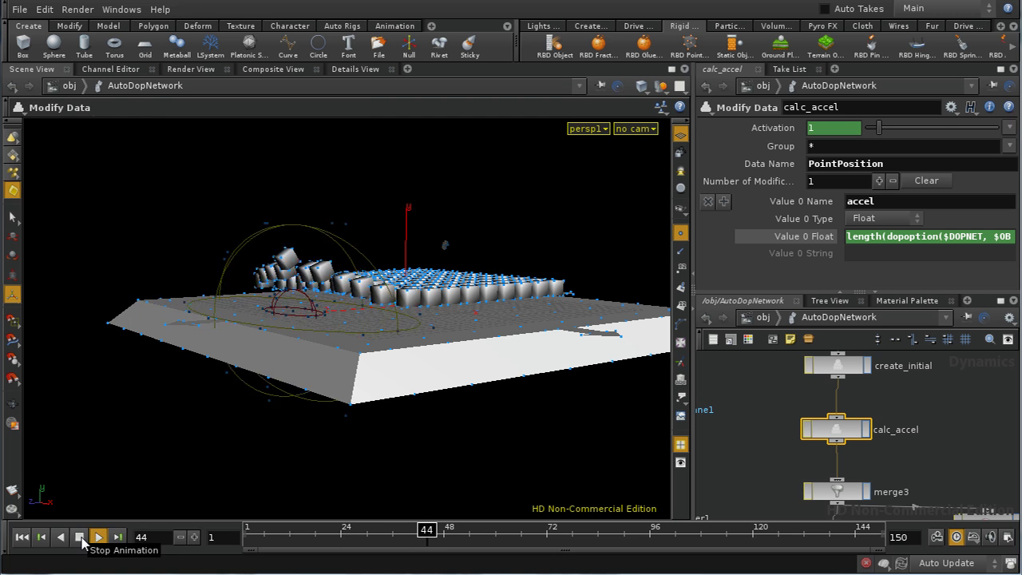
left_click(80, 538)
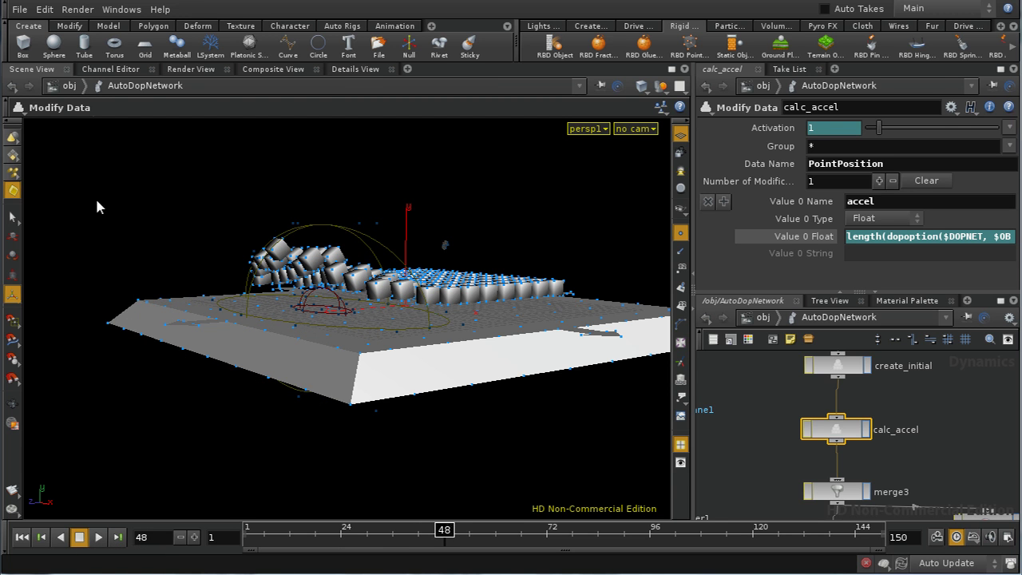
Examine the PointPosition data of the points_95 object in the simulation details at frame 48
left_click(345, 70)
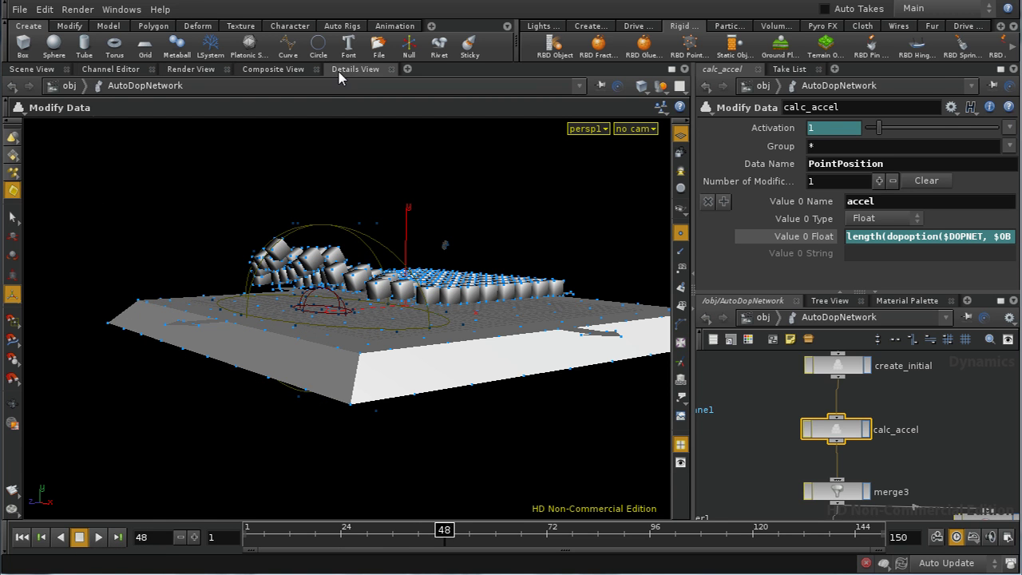
left_click(24, 163)
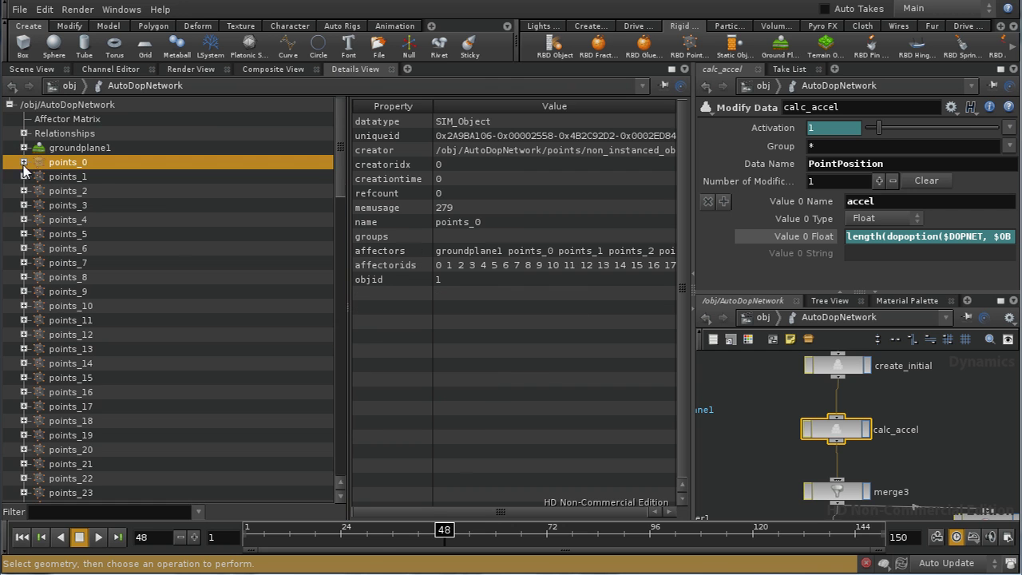
scroll(341, 200, "down", 4)
scroll(347, 270, "down", 15)
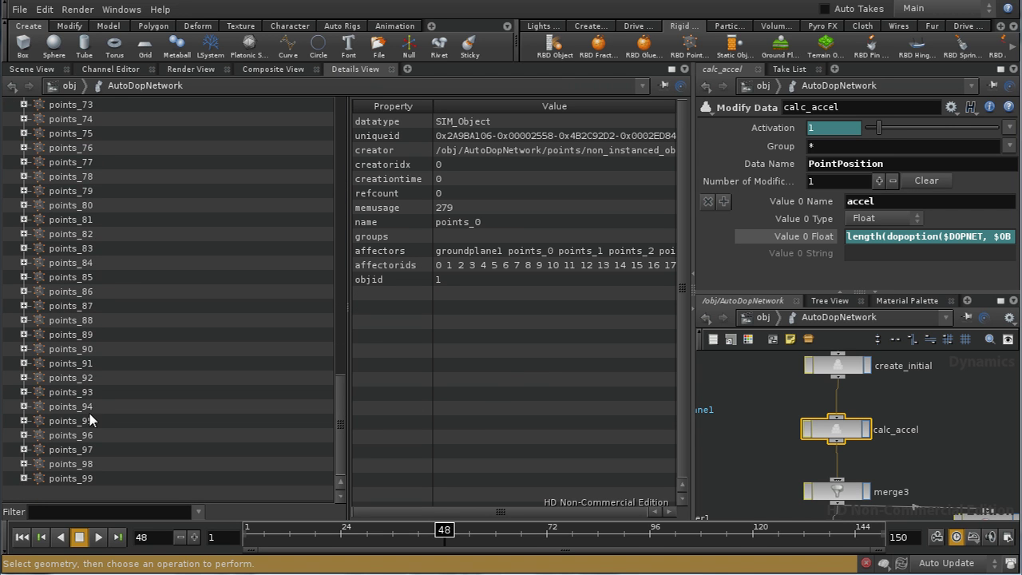
left_click(28, 422)
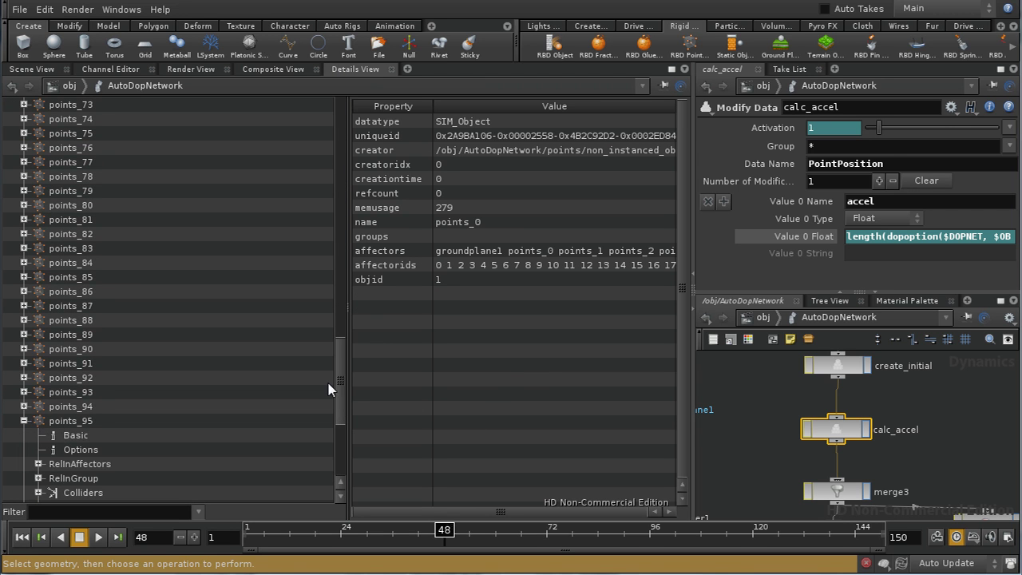
scroll(337, 395, "down", 5)
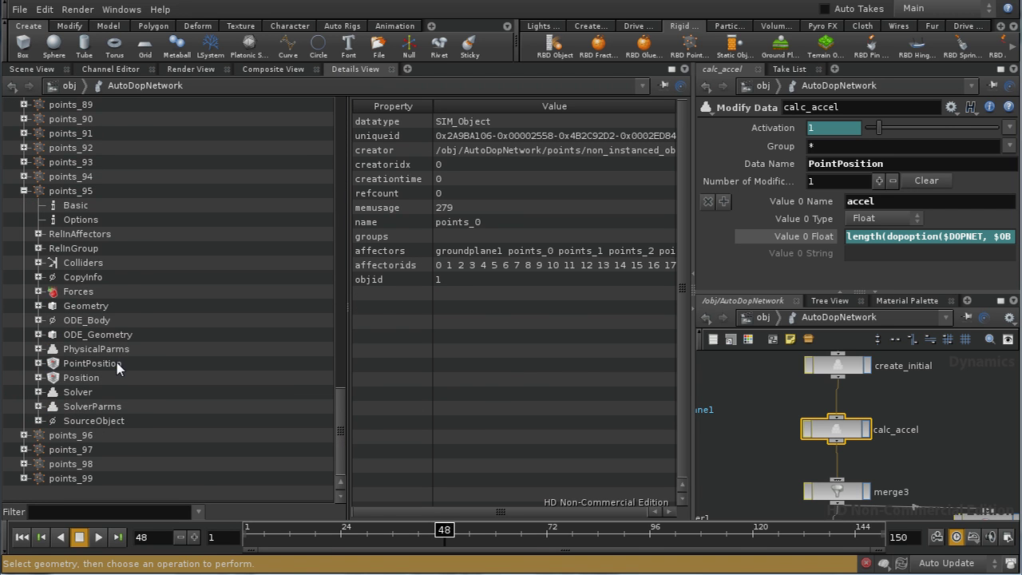
left_click(117, 365)
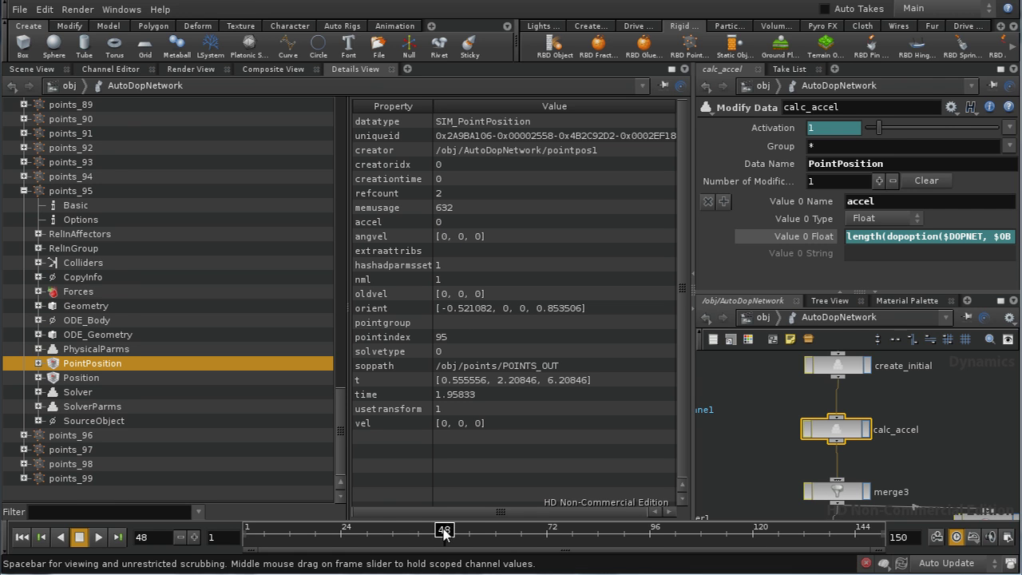
Compare the points_95 PointPosition data at frame 42 and during playback to frame 61, and return to frame 1
left_click_drag(444, 534, 413, 535)
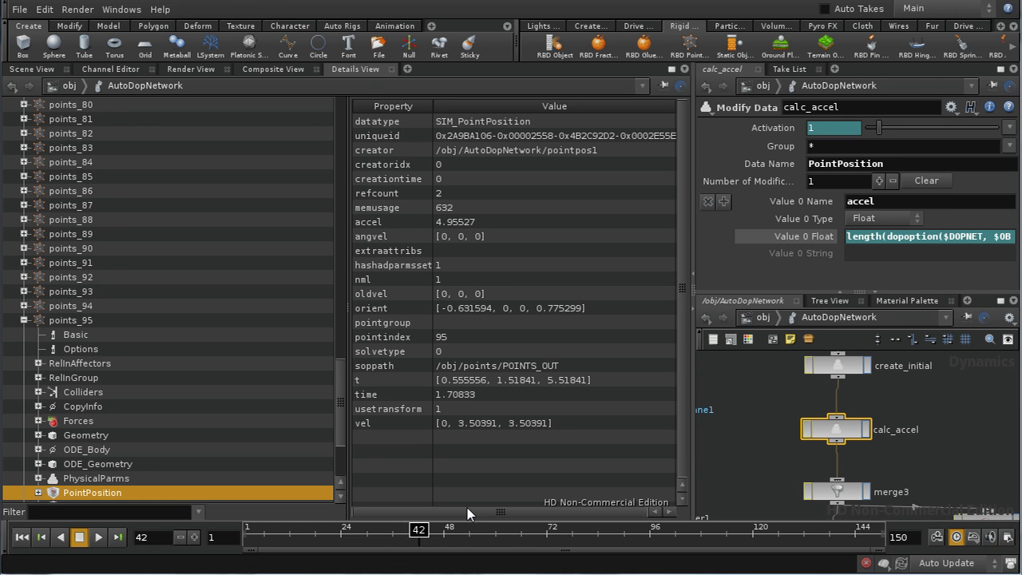
left_click(99, 538)
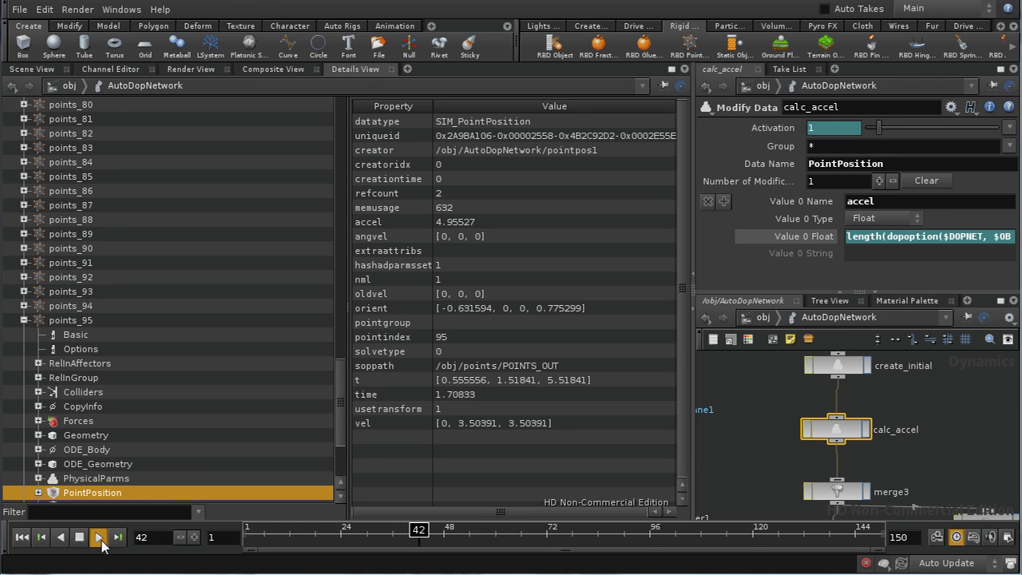
left_click(80, 538)
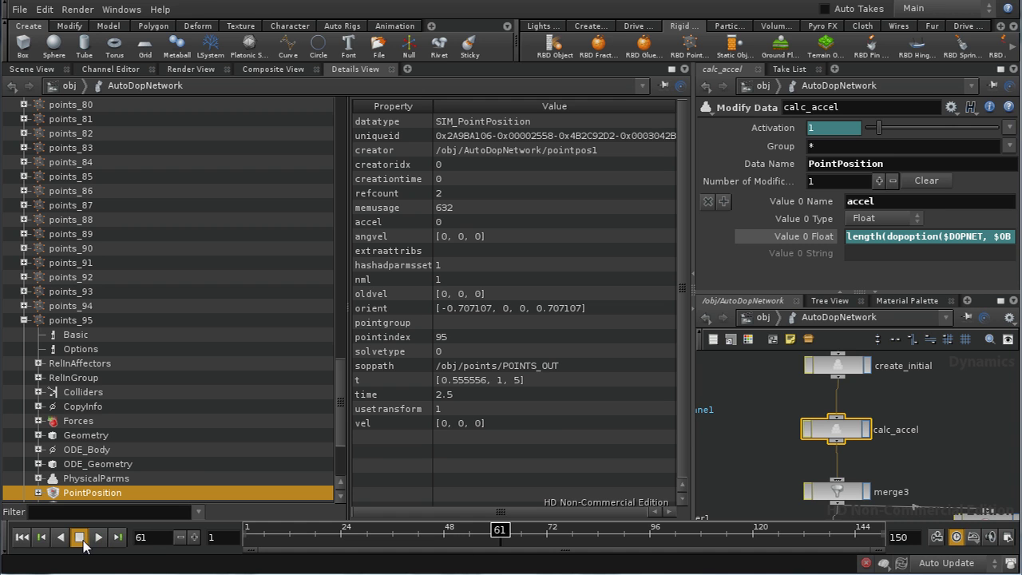
left_click(21, 537)
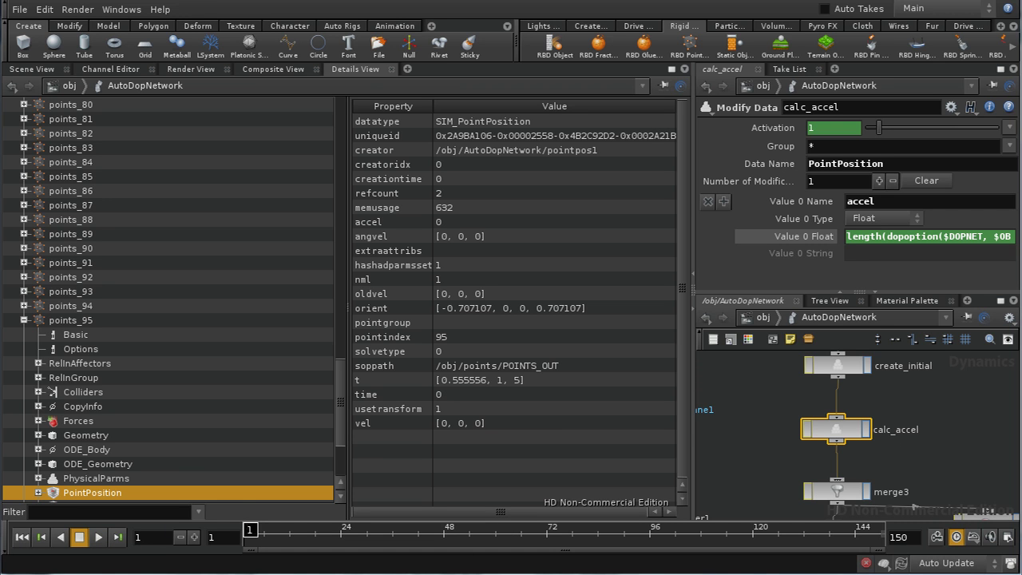
Review the parameters of the create_initial Modify Data node below pointpos1
middle_click_drag(756, 428, 932, 445)
middle_click_drag(907, 379, 912, 460)
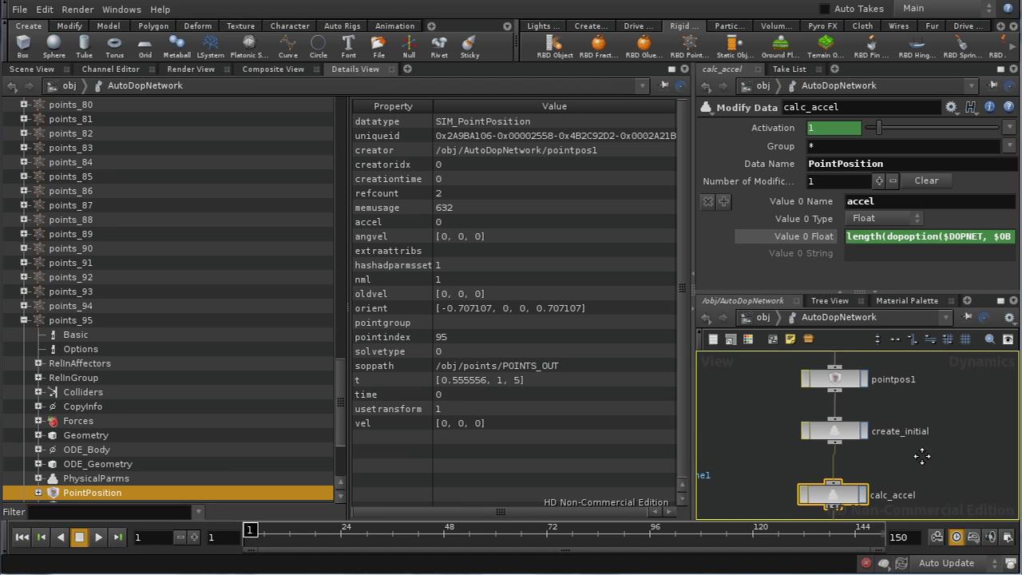
middle_click_drag(865, 416, 878, 477)
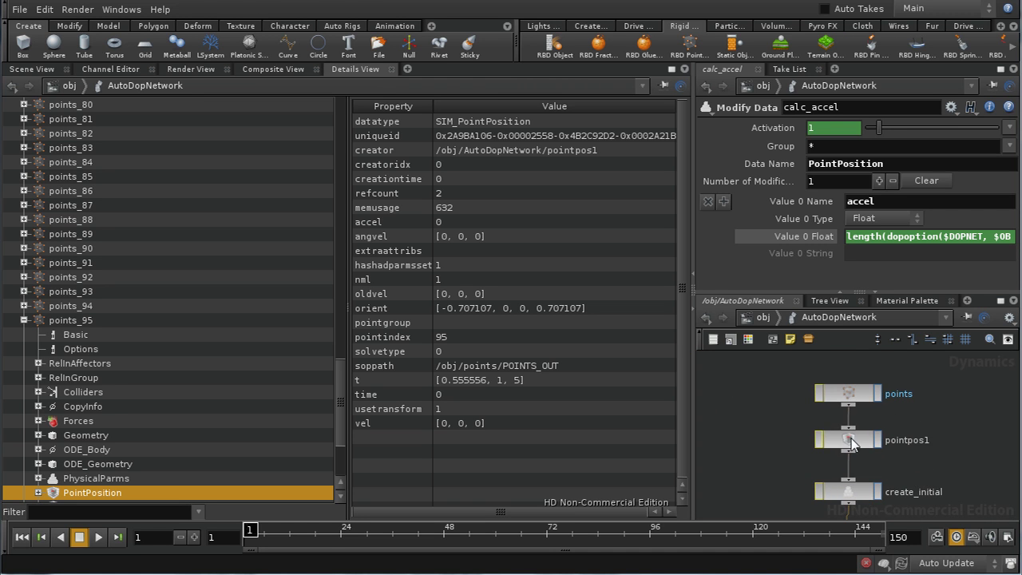
left_click(845, 492)
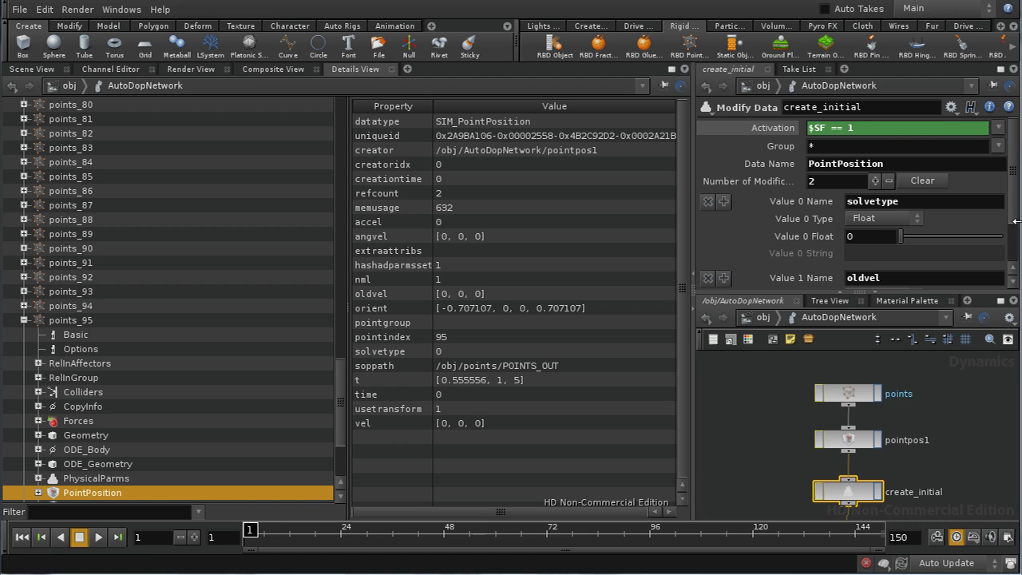
Try to insert another Modify Data node between calc_accel and merge3
middle_click_drag(975, 469, 963, 365)
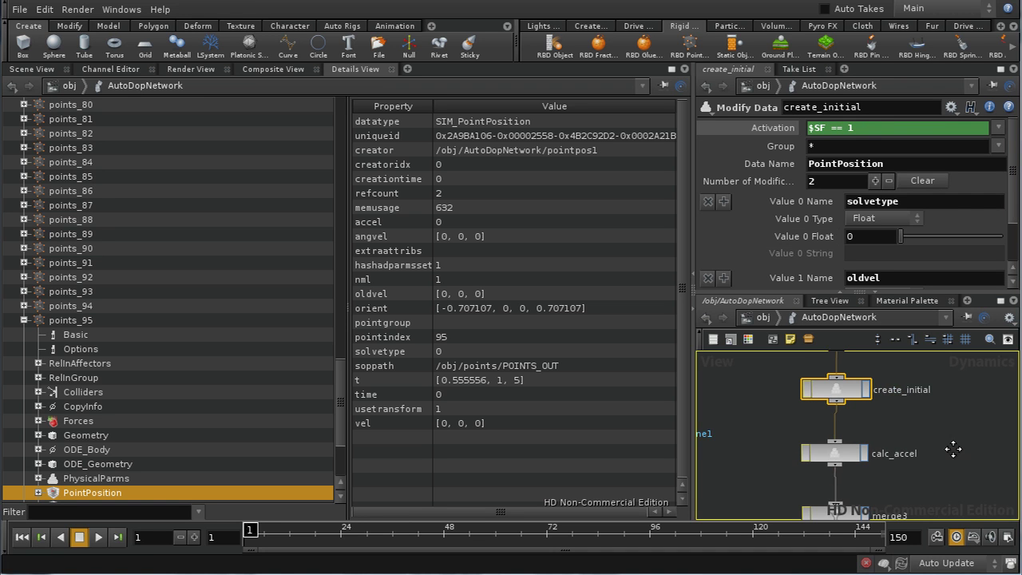
middle_click_drag(860, 464, 856, 427)
left_click_drag(843, 409, 845, 392)
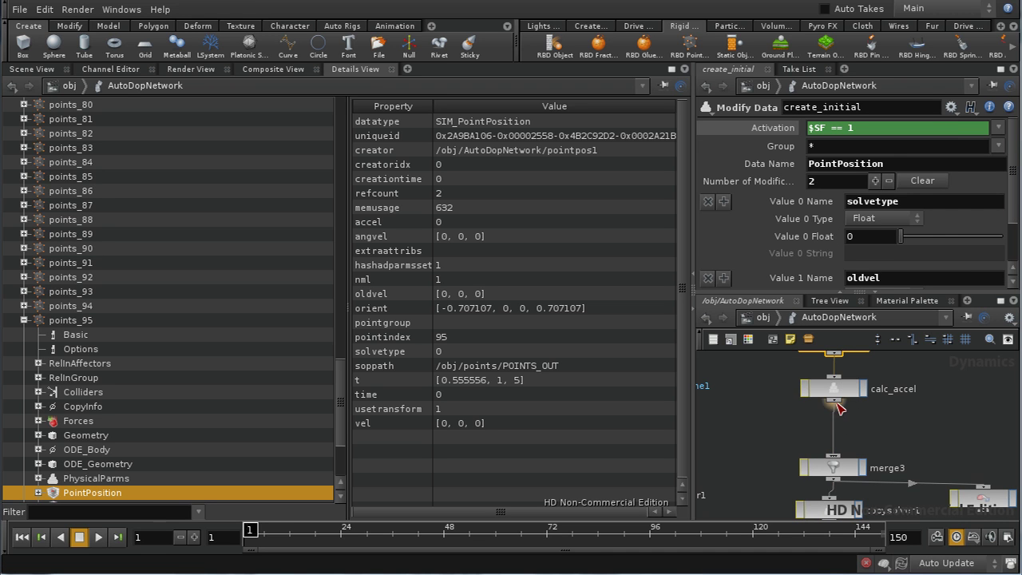
key("Tab")
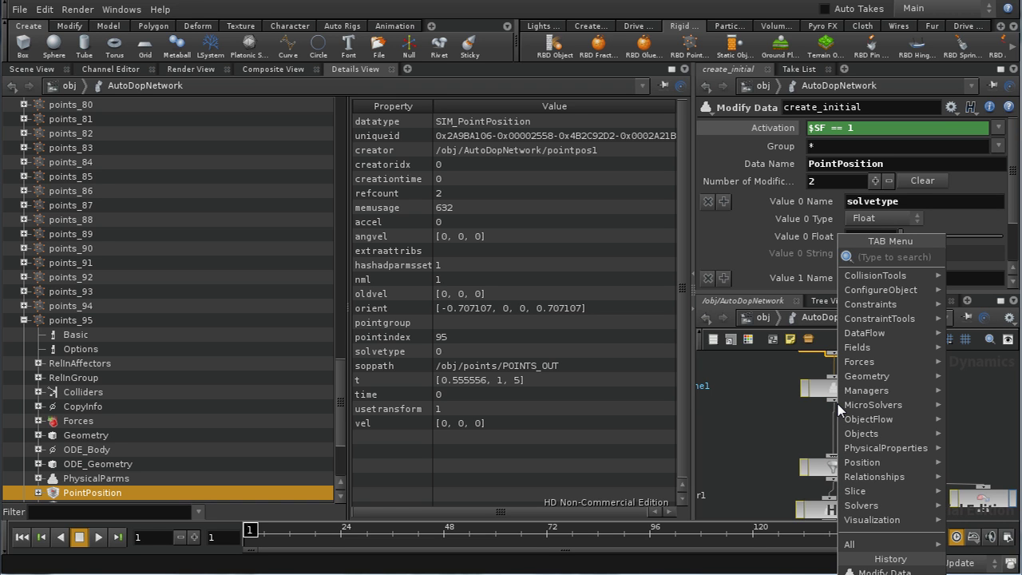
left_click(809, 263)
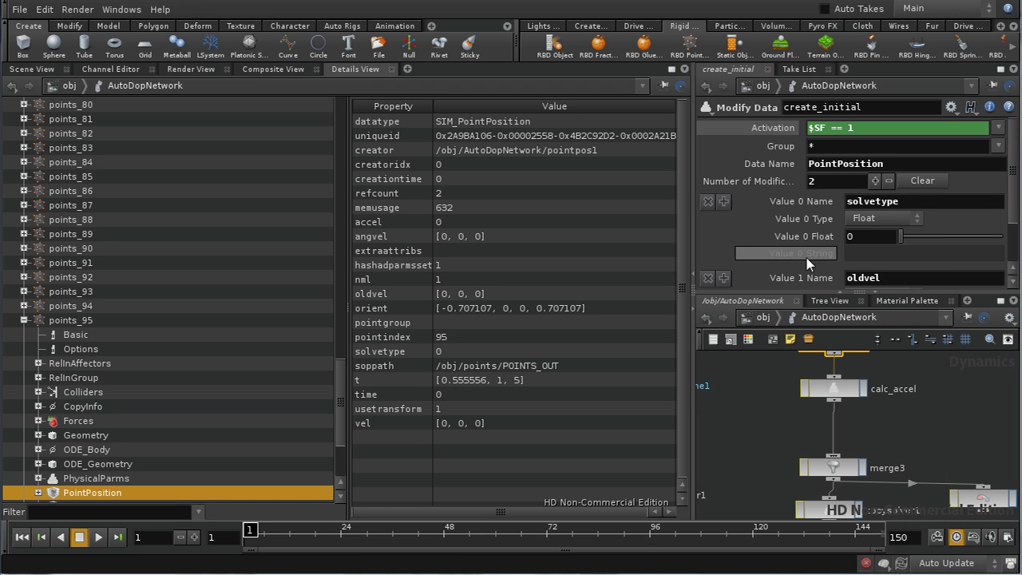
left_click(836, 426)
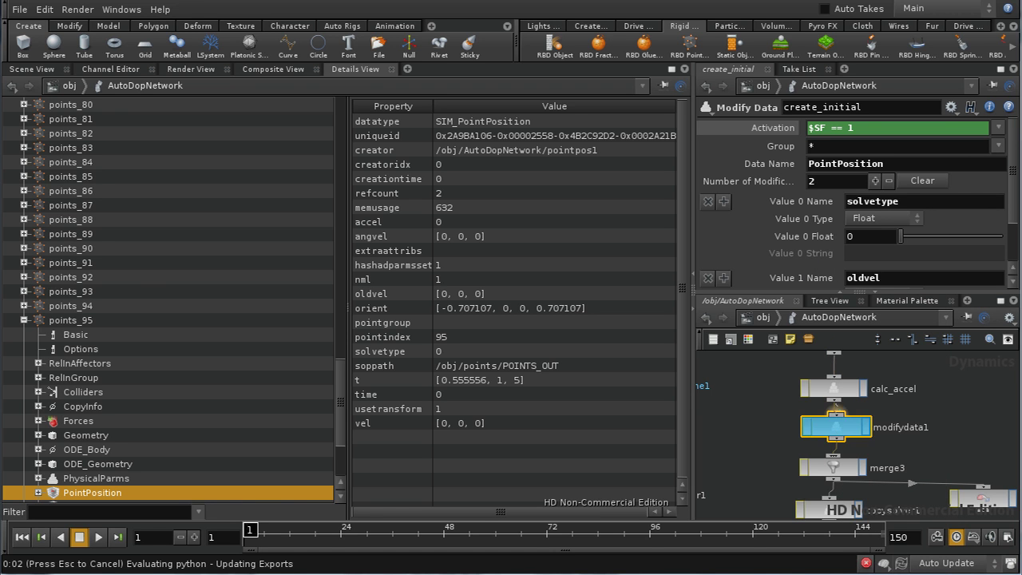
key("ctrl+z")
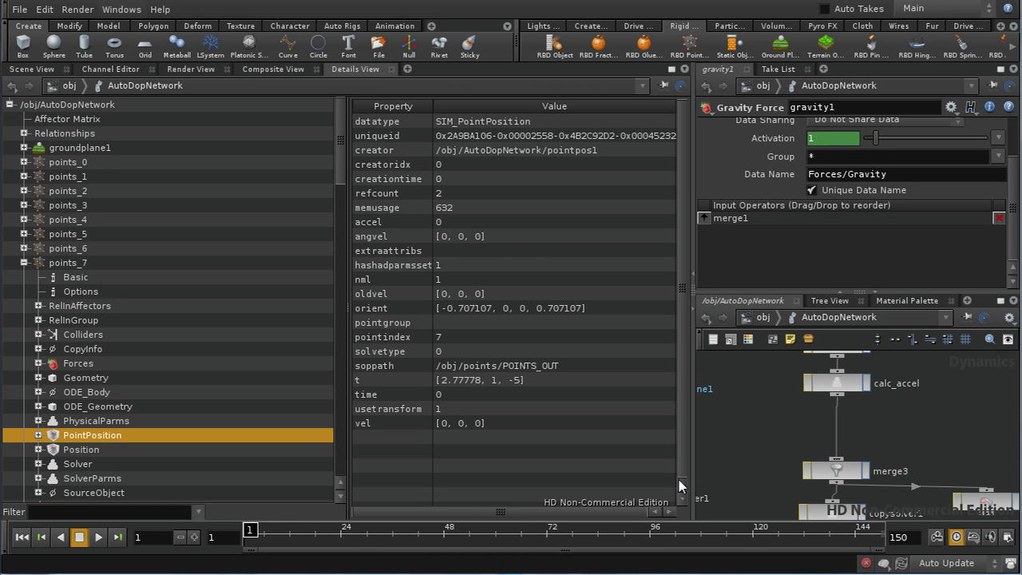
Insert a Modify Data node between calc_accel and merge3, shifting create_initial and calc_accel slightly up to even the spacing
scroll(940, 448, "up", 3)
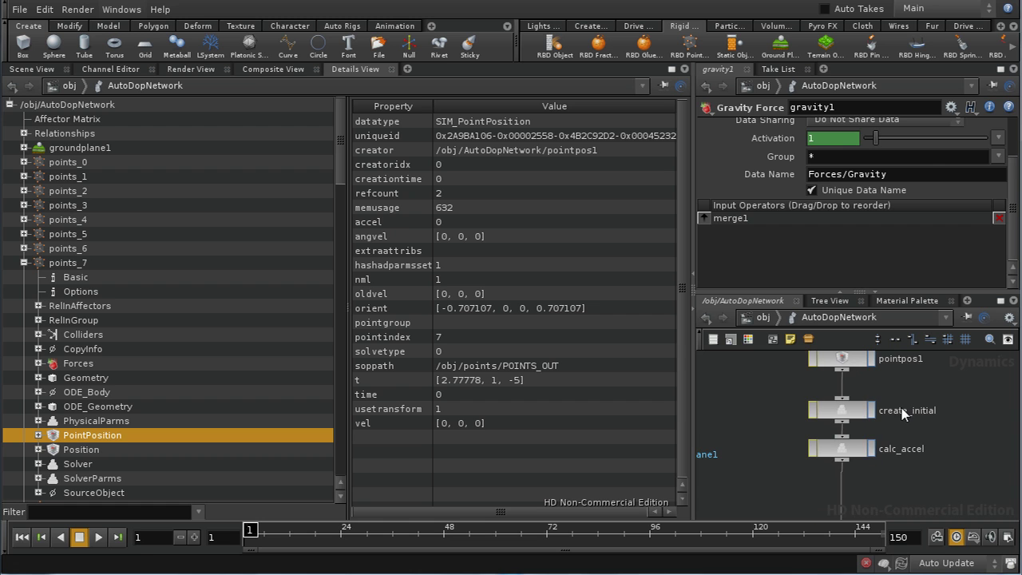
left_click(845, 411)
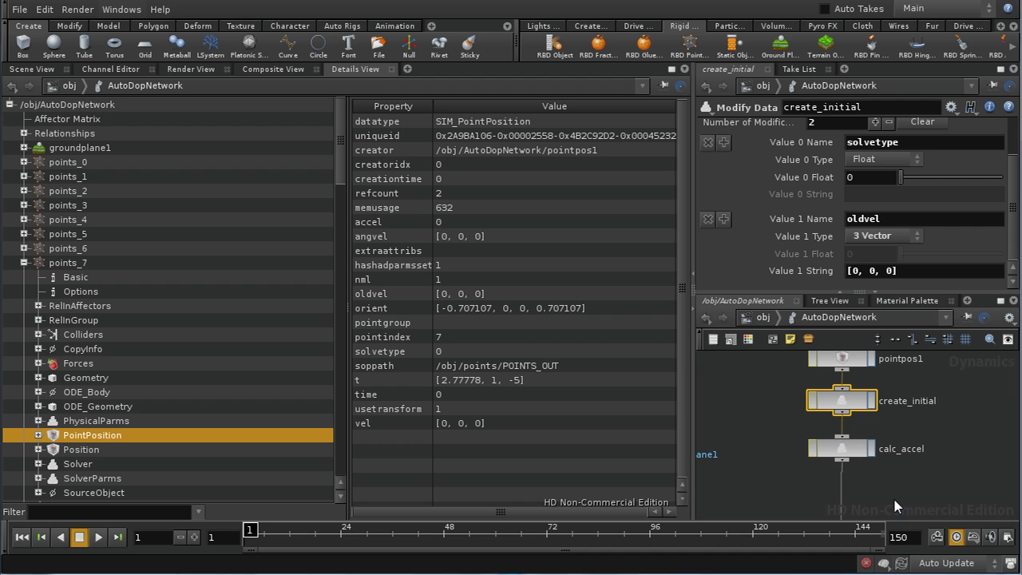
middle_click_drag(892, 496, 882, 448)
left_click(831, 421)
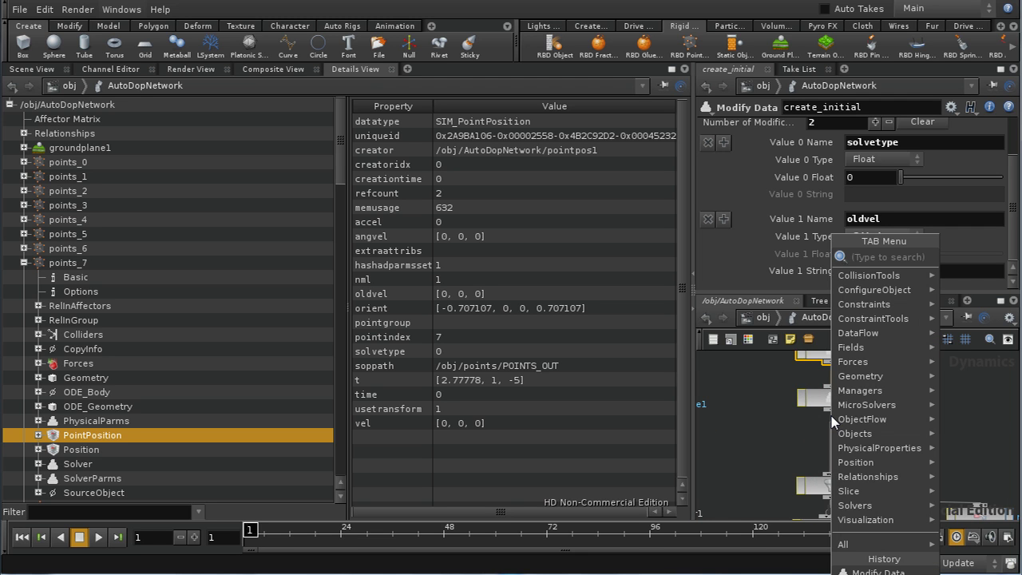
type("modify")
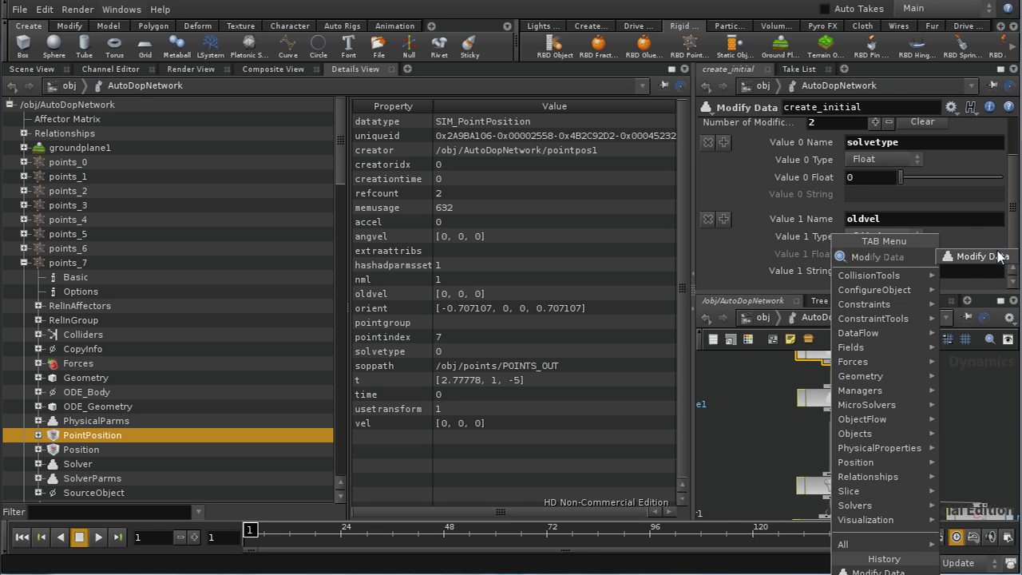
left_click(976, 257)
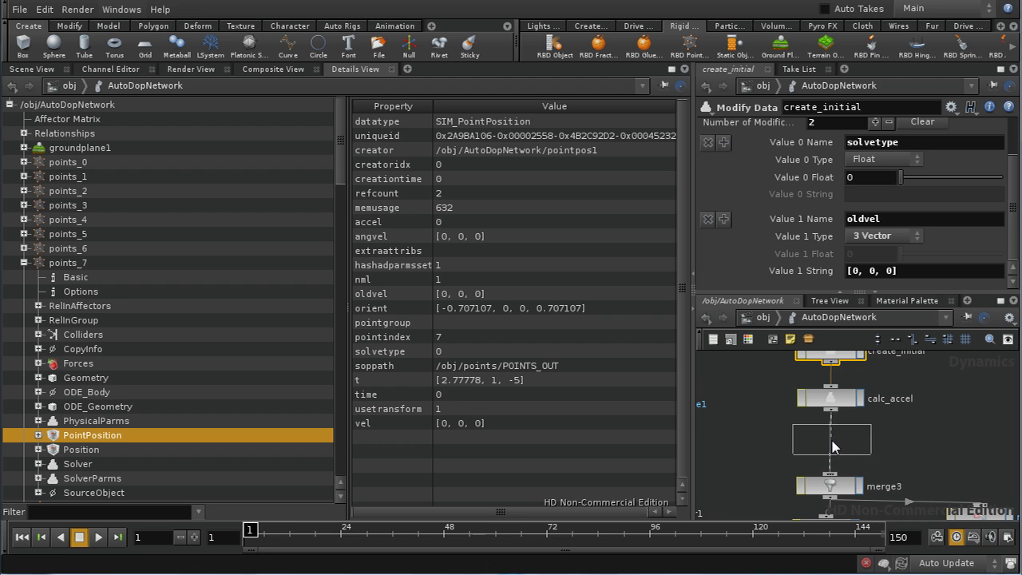
left_click(827, 448)
left_click_drag(862, 401, 863, 393)
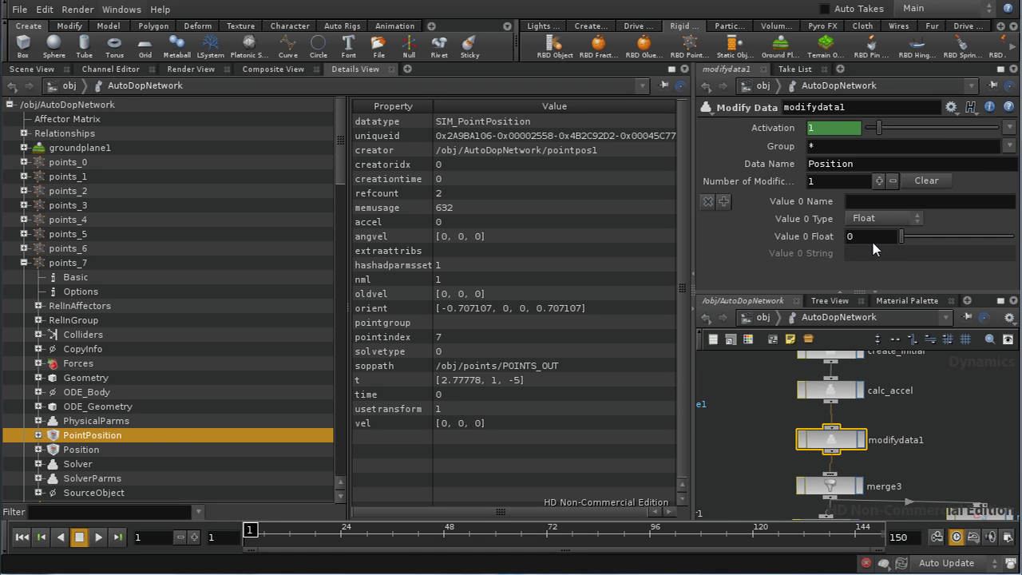
Set the new Modify Data node's data name to PointPosition and its value 0 to oldvel with type 3 Vector
left_click(811, 164)
type("Point")
left_click(855, 200)
left_click(856, 220)
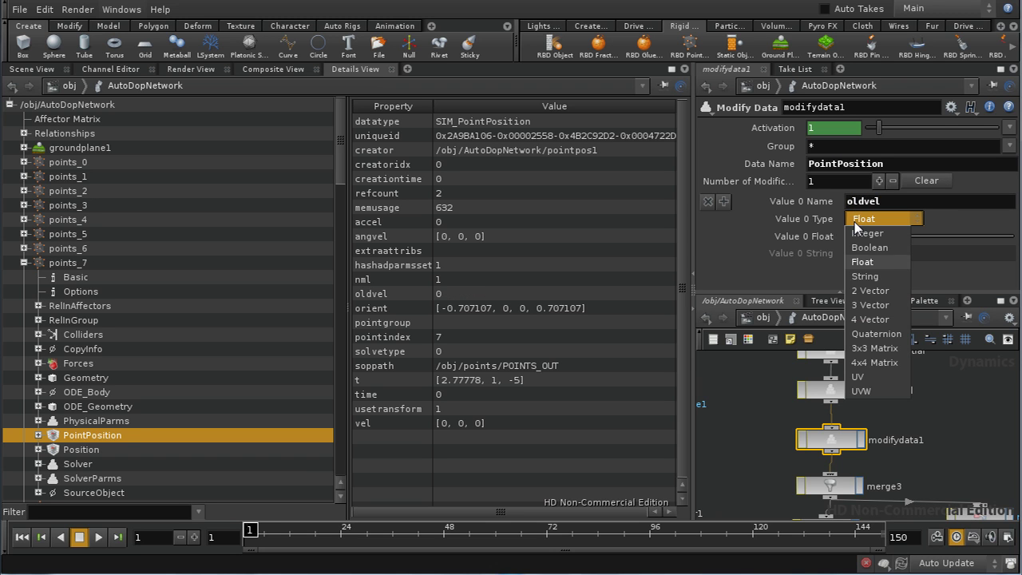
left_click(872, 301)
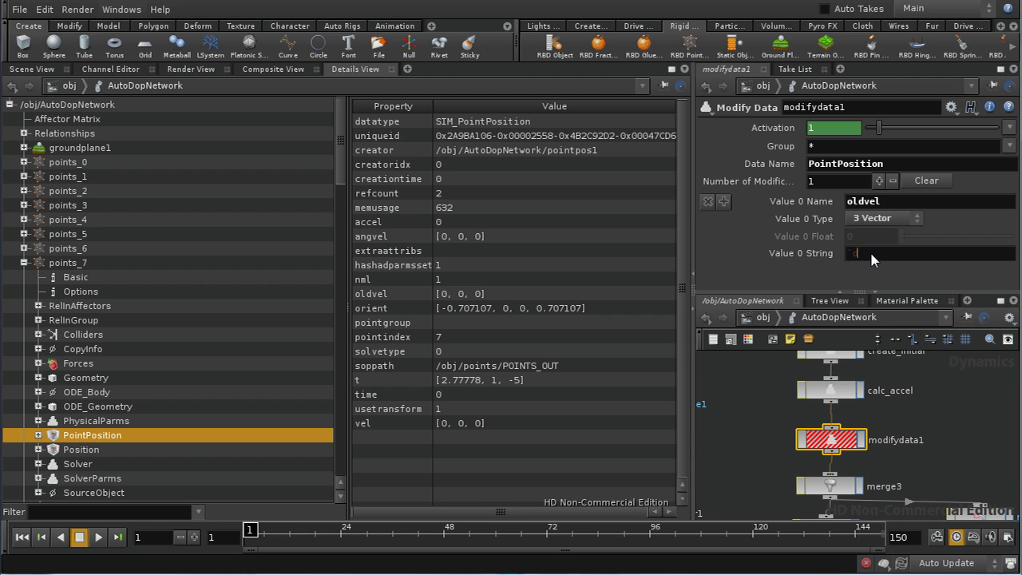
Set the oldvel value string to the backtick expression `dopoptions($DOPNET, $OBJID, "PointPosition", "vel")`
type("ons")
type("(")
type("$DOPNET")
type(", $OBJID")
type(", \"PointPo")
type("sition\"")
type(", \"")
type("vel\"")
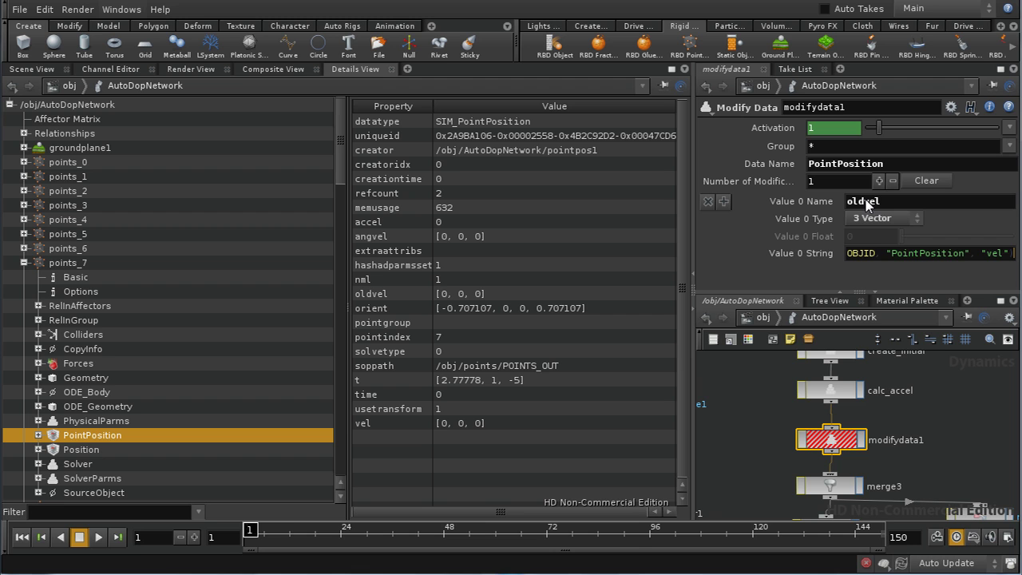
type(")")
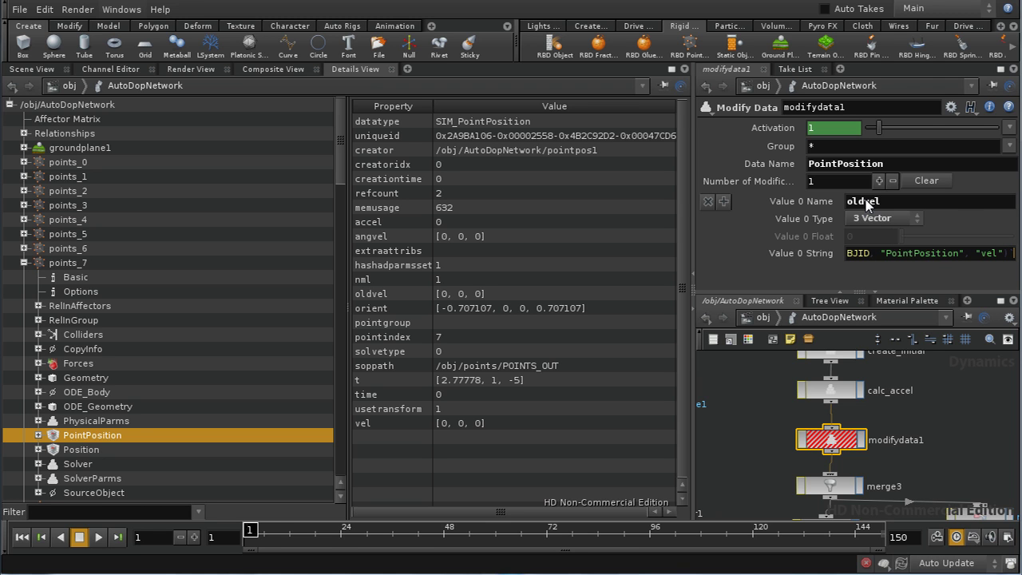
key("Return")
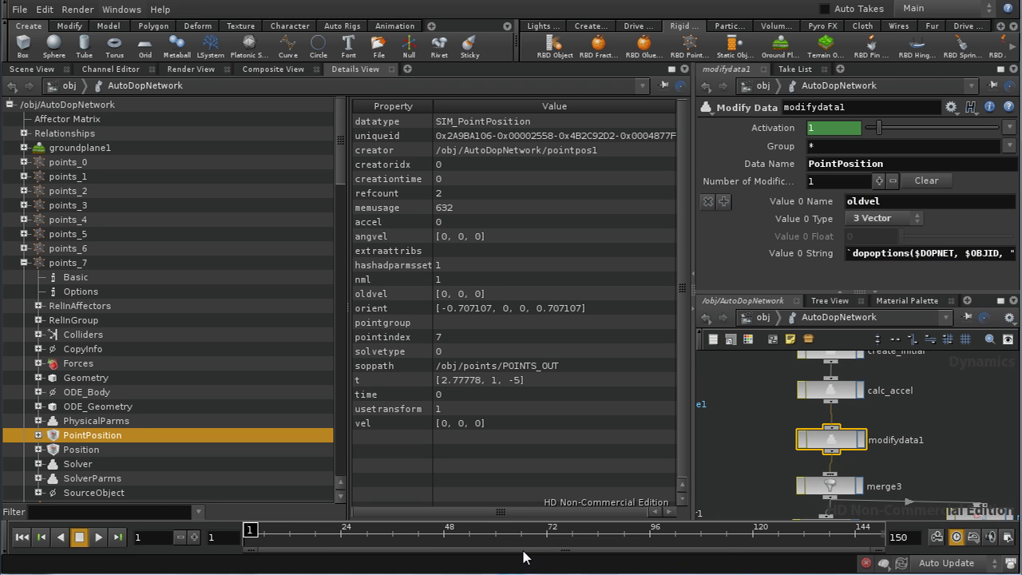
Play the simulation to frame 20 and inspect the PointPosition data of points_95 in place of points_7
left_click(98, 540)
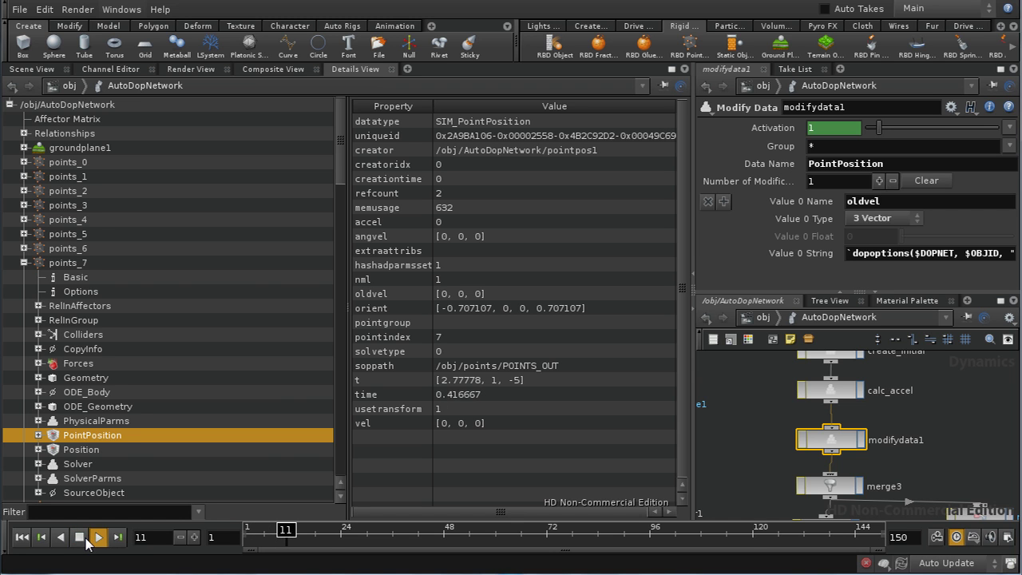
left_click(80, 537)
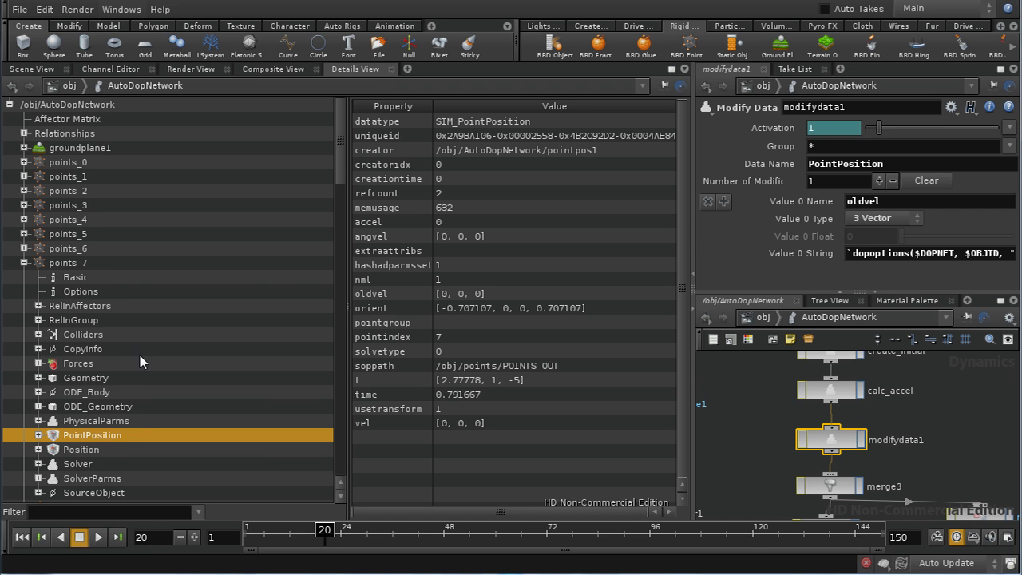
left_click(24, 263)
left_click_drag(338, 188, 327, 468)
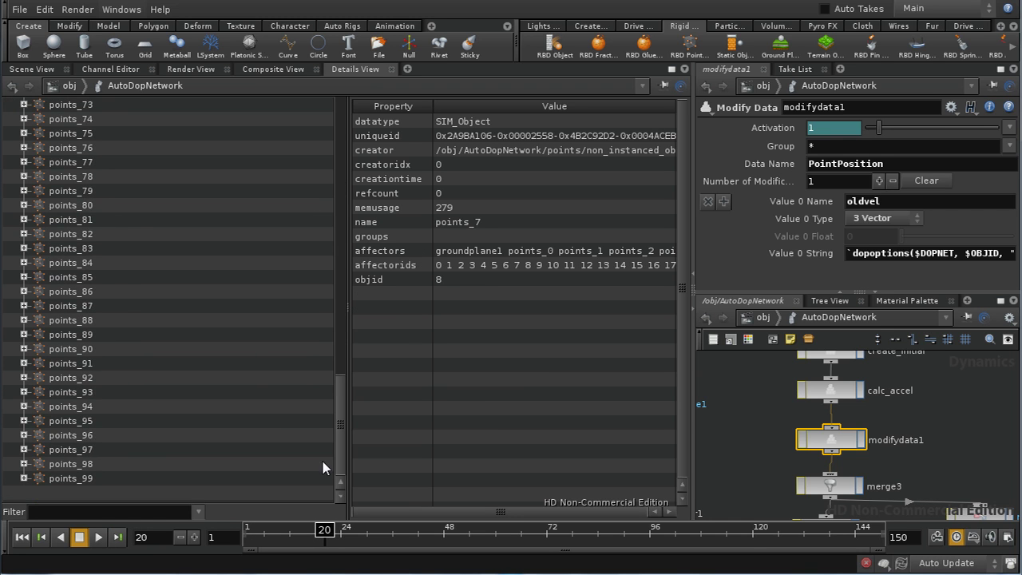
left_click(41, 422)
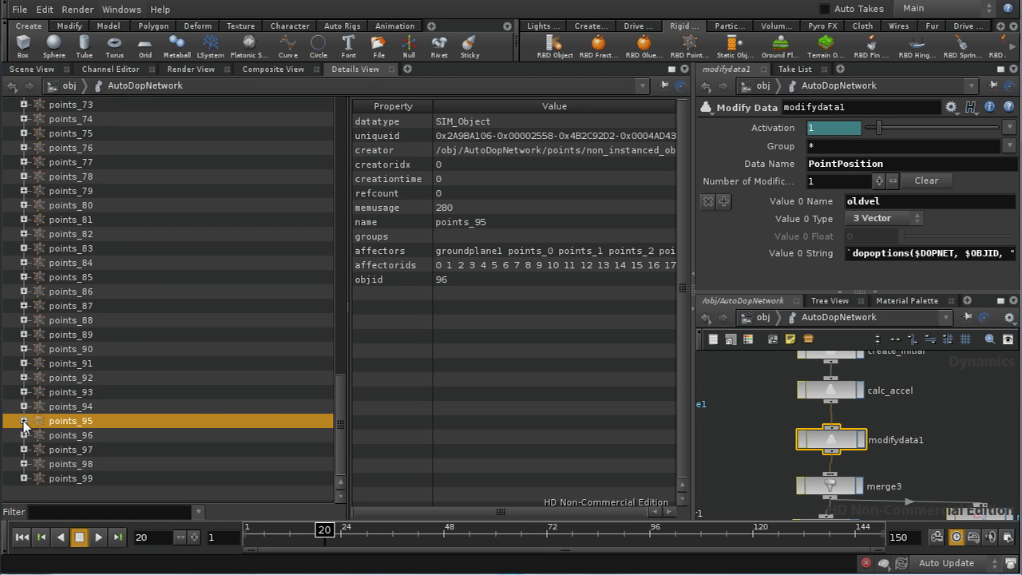
left_click(24, 421)
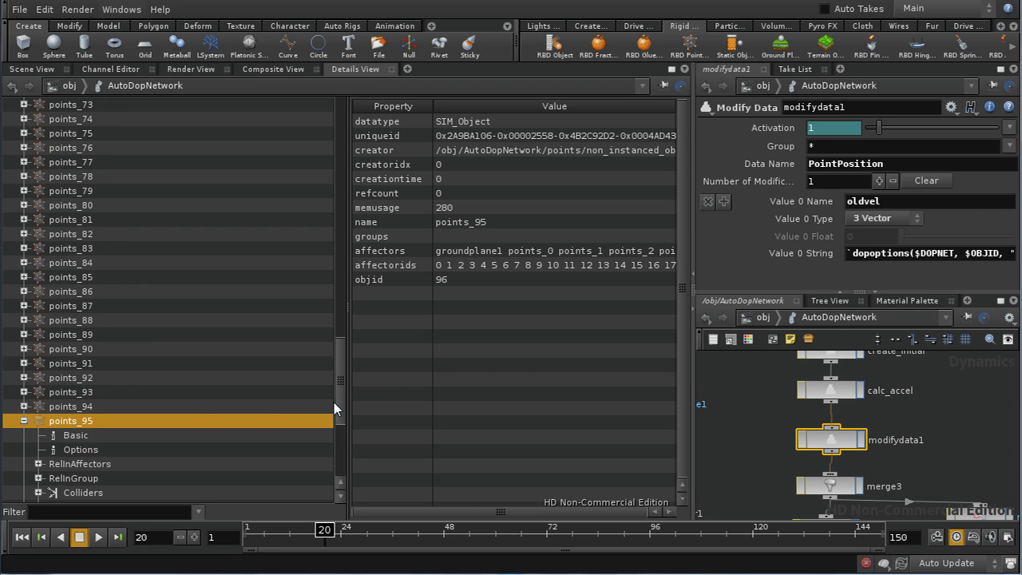
scroll(336, 407, "down", 5)
left_click(133, 378)
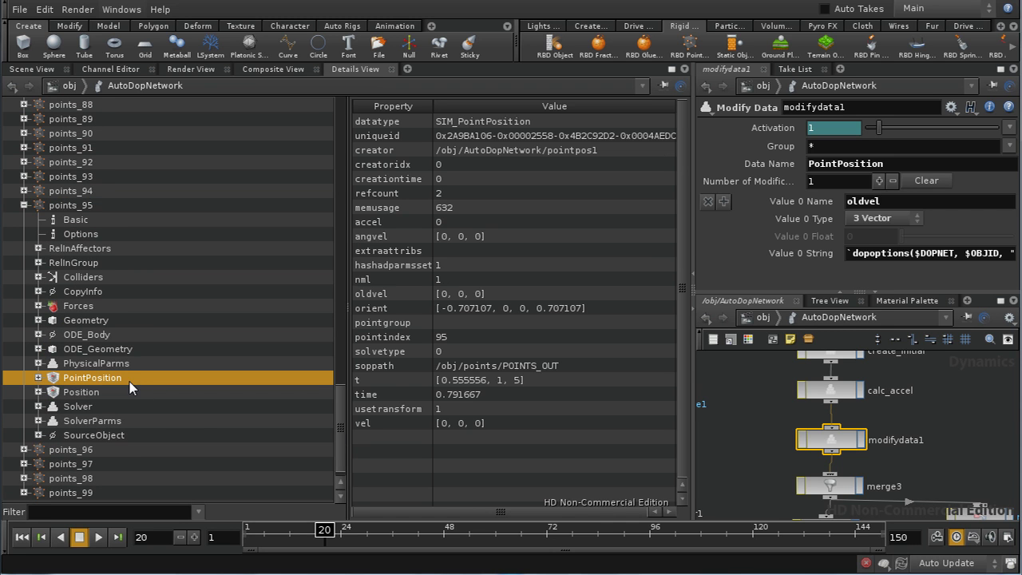
Watch the points_95 PointPosition values while playing forward and backward, and return to frame 1
left_click(99, 538)
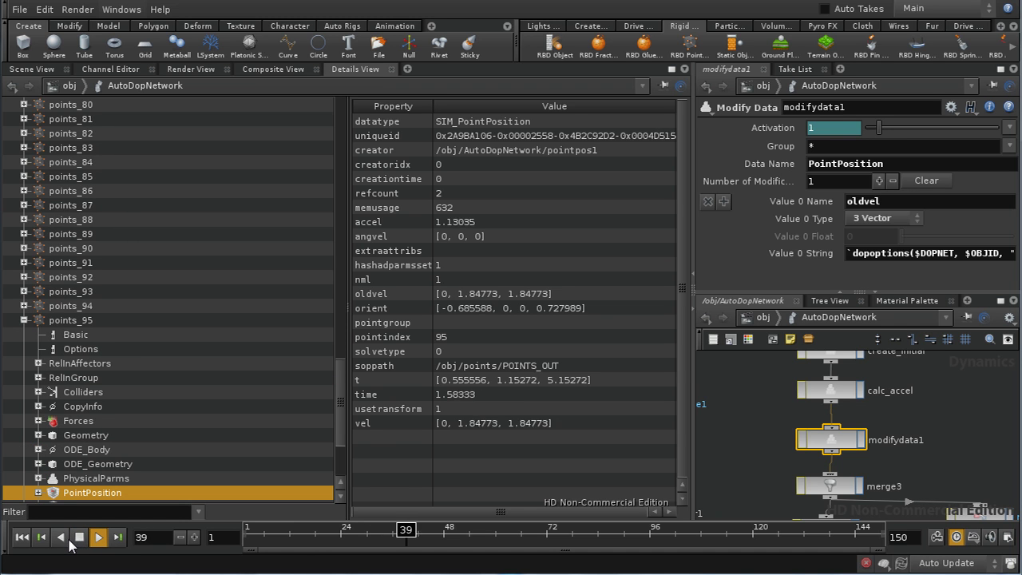
left_click(61, 536)
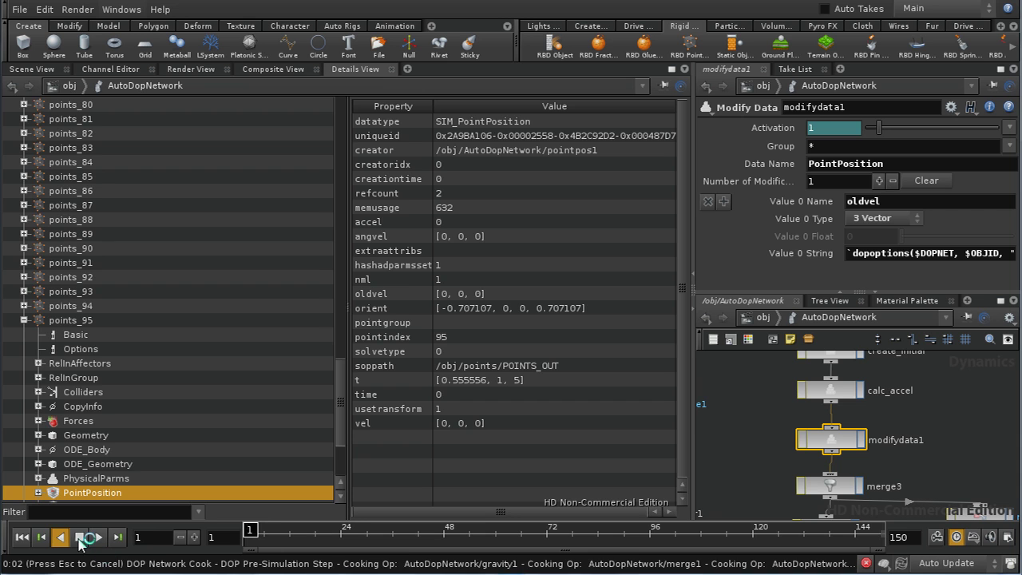
left_click(80, 537)
left_click(22, 537)
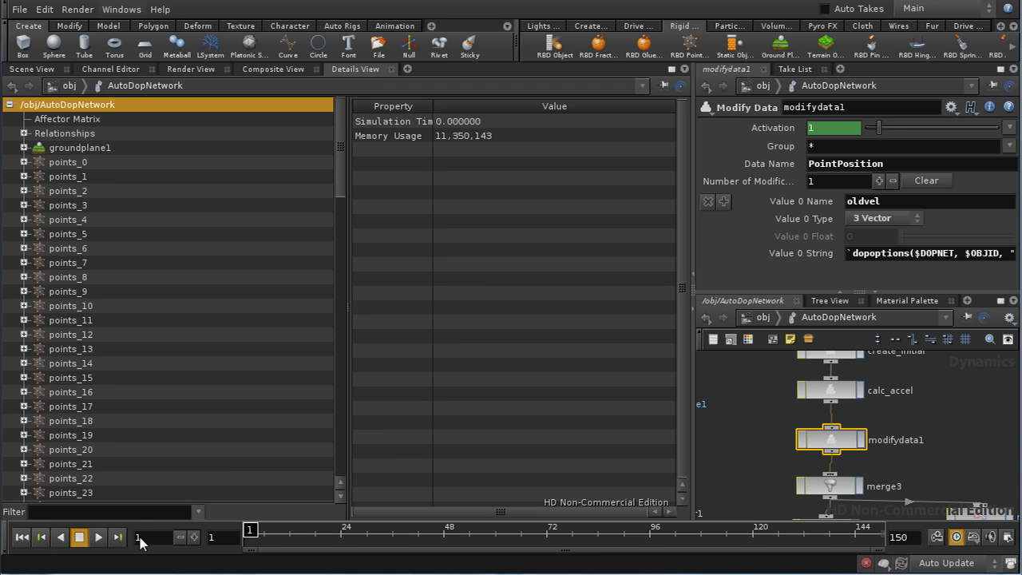
Reopen the PointPosition data of the points_95 object at frame 1
left_click_drag(345, 175, 333, 466)
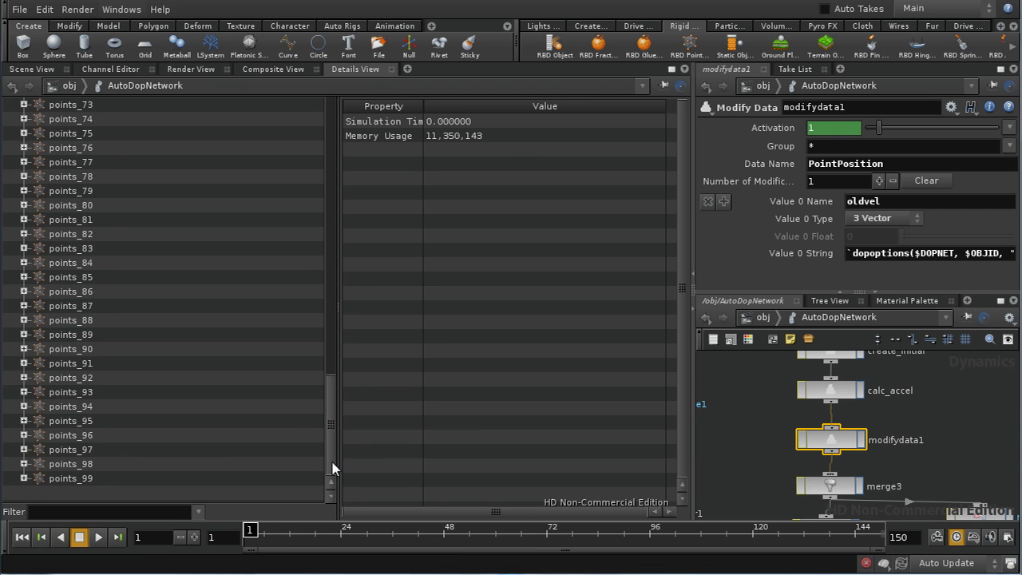
left_click(66, 421)
left_click(23, 421)
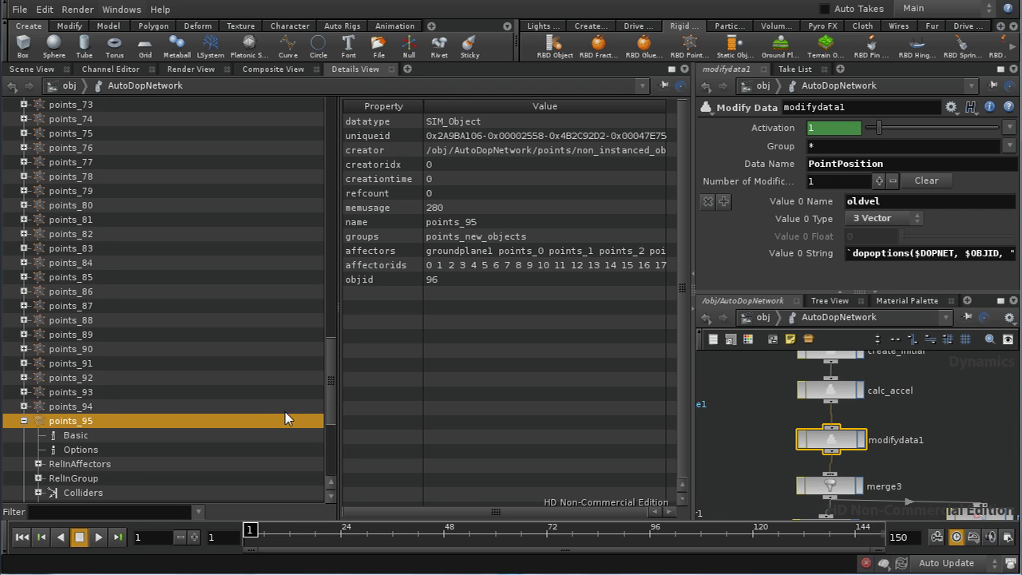
scroll(335, 392, "down", 5)
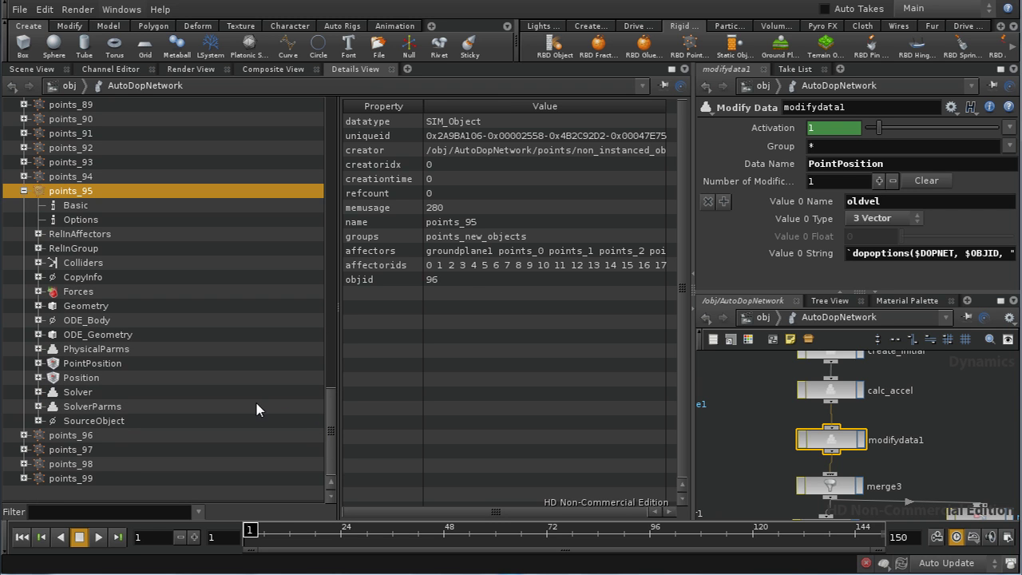
left_click(105, 364)
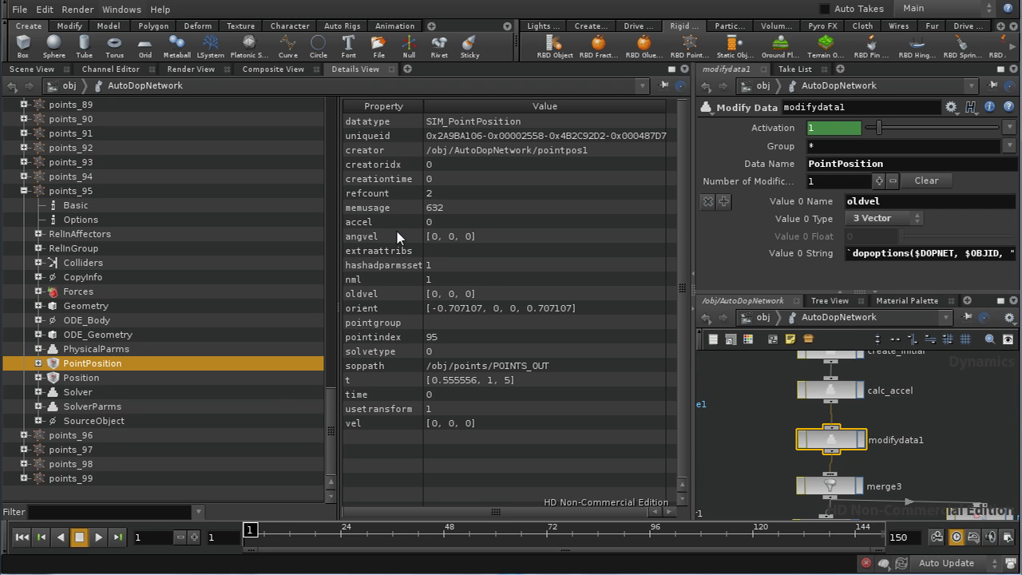
Play the simulation to frame 55 and scrub back to frame 46 to check accel, oldvel and vel
left_click(98, 537)
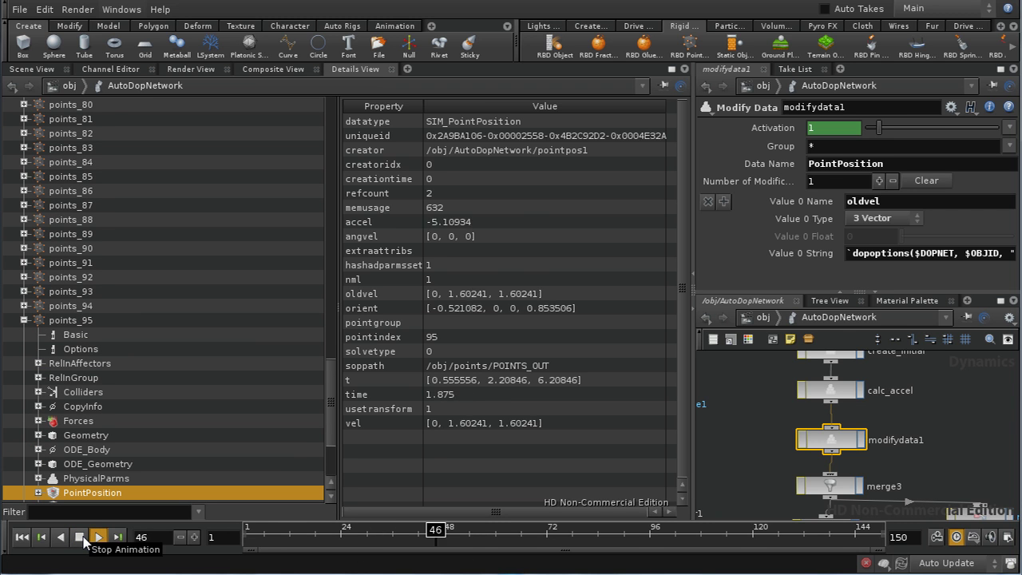
left_click(80, 537)
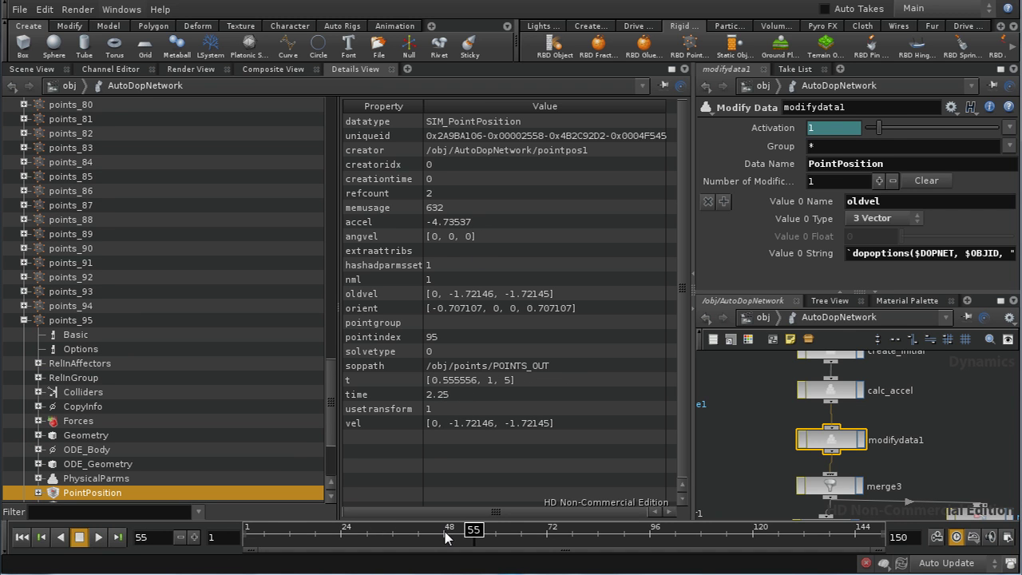
left_click_drag(471, 540, 429, 540)
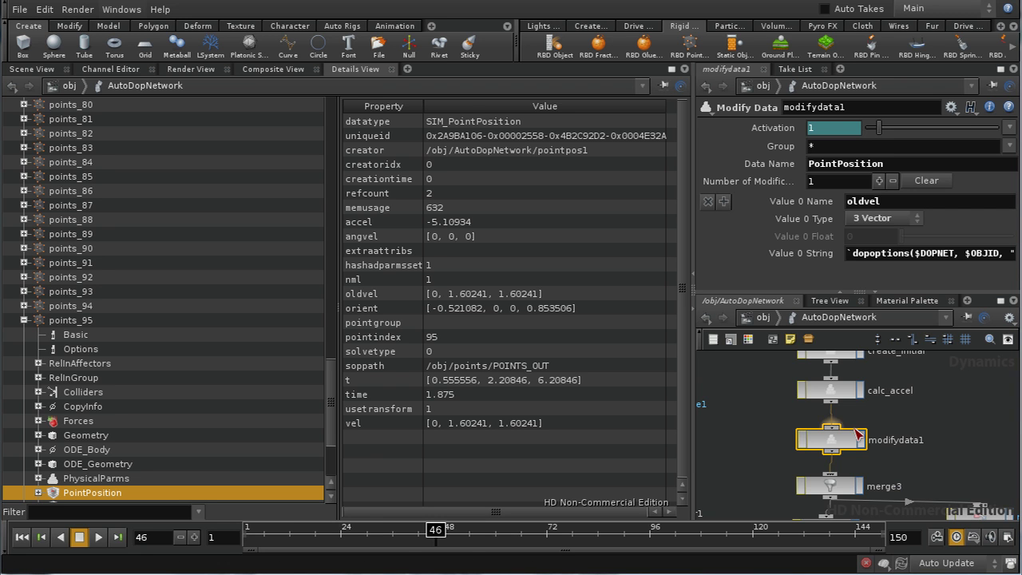
Rename the modifydata1 node to copy_vel
double_click(844, 107)
type("cop")
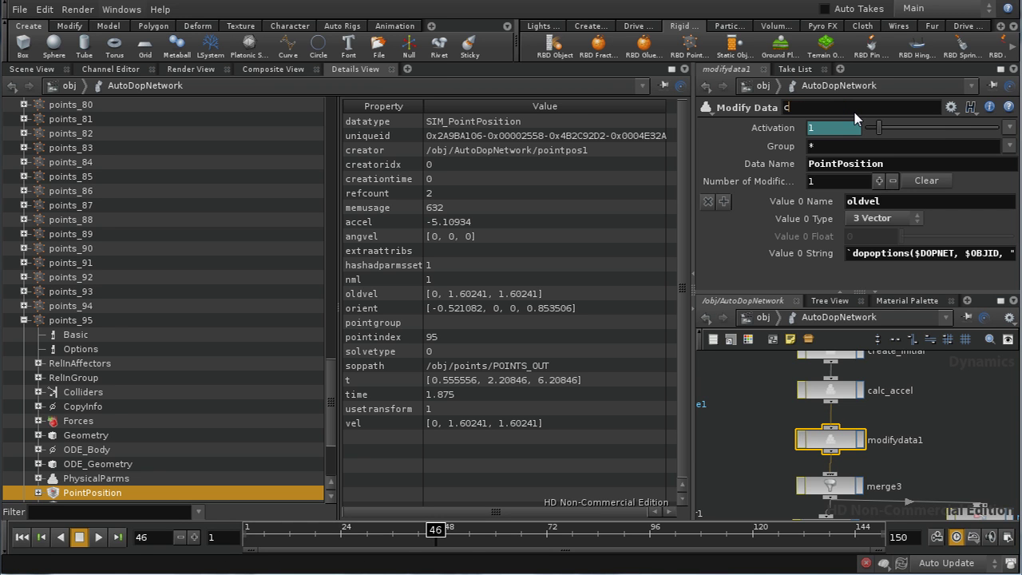
type("y_vel")
key("Return")
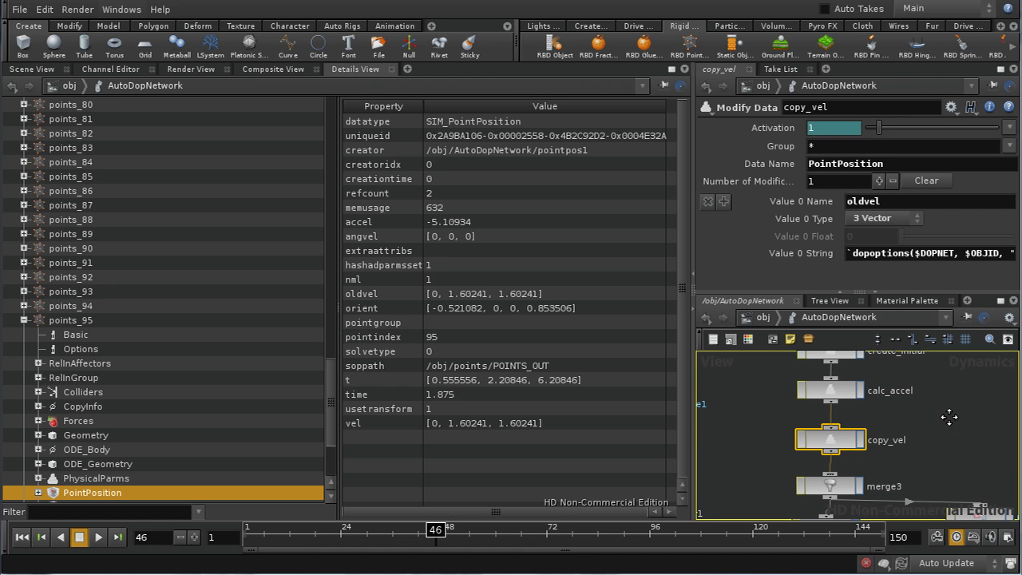
Move merge3, copysolver1 and rigidbodysolver1 together farther down to make room below copy_vel
middle_click_drag(778, 470, 763, 374)
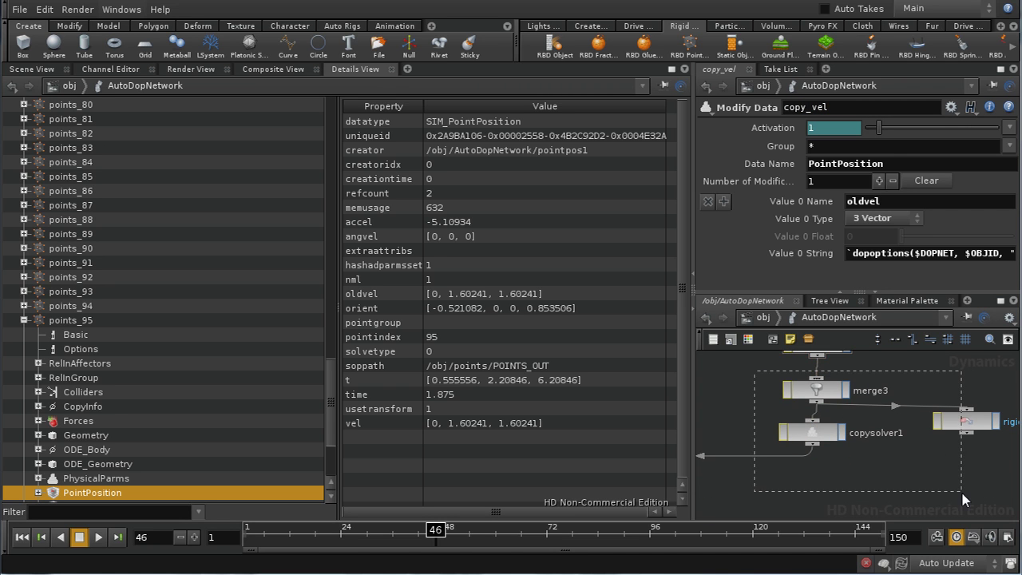
left_click_drag(960, 490, 963, 491)
left_click_drag(821, 396, 822, 483)
middle_click_drag(903, 422, 896, 479)
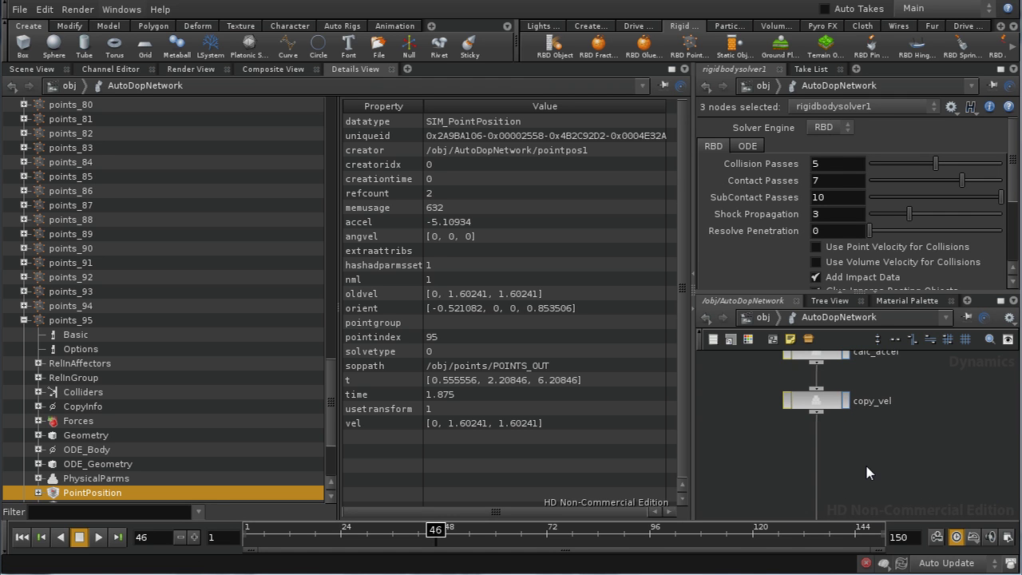
Insert a Group Dynamic Objects node on the wire below copy_vel and name it transitiongroup
key("Tab")
type("gr")
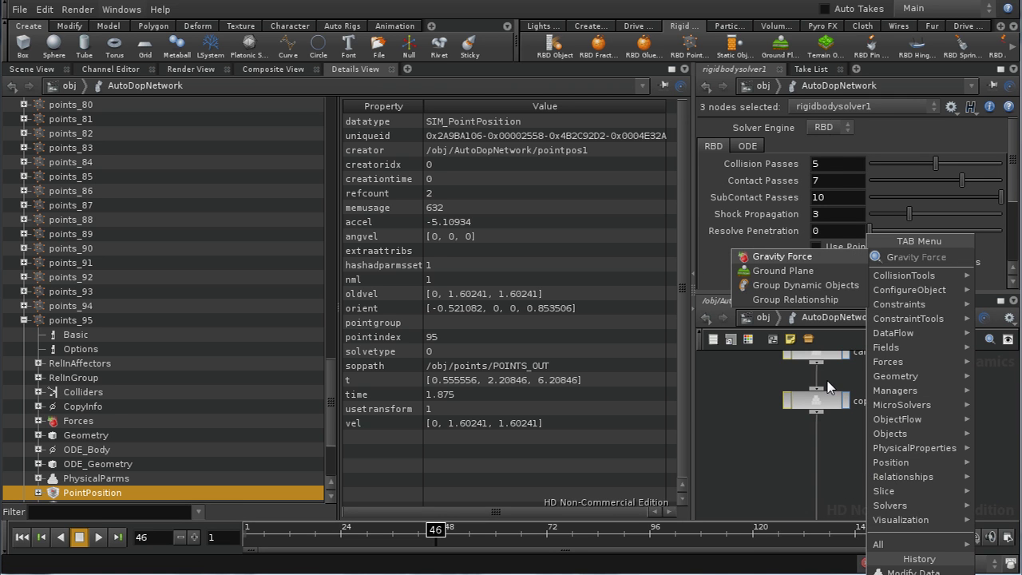
left_click(803, 285)
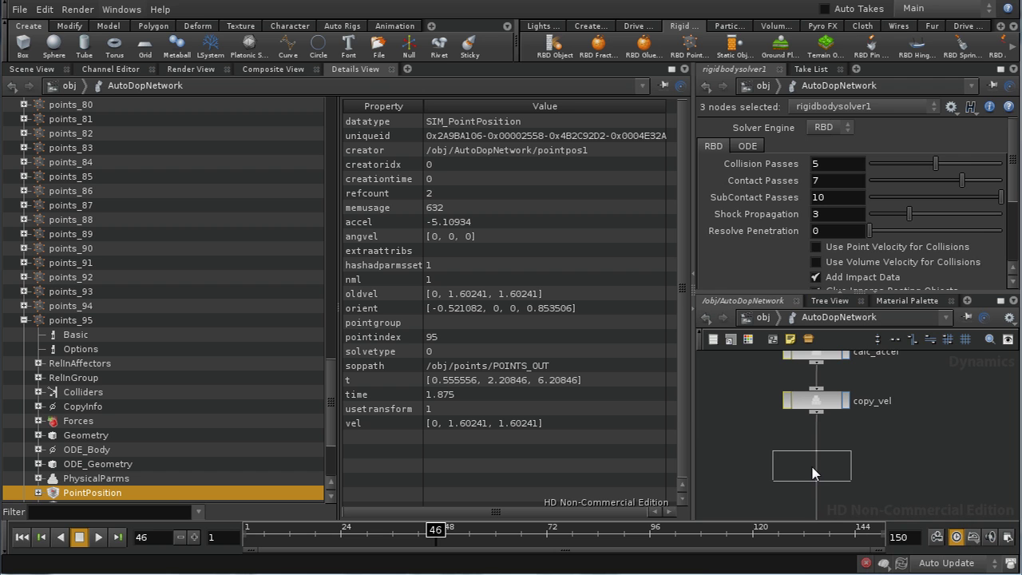
left_click(823, 471)
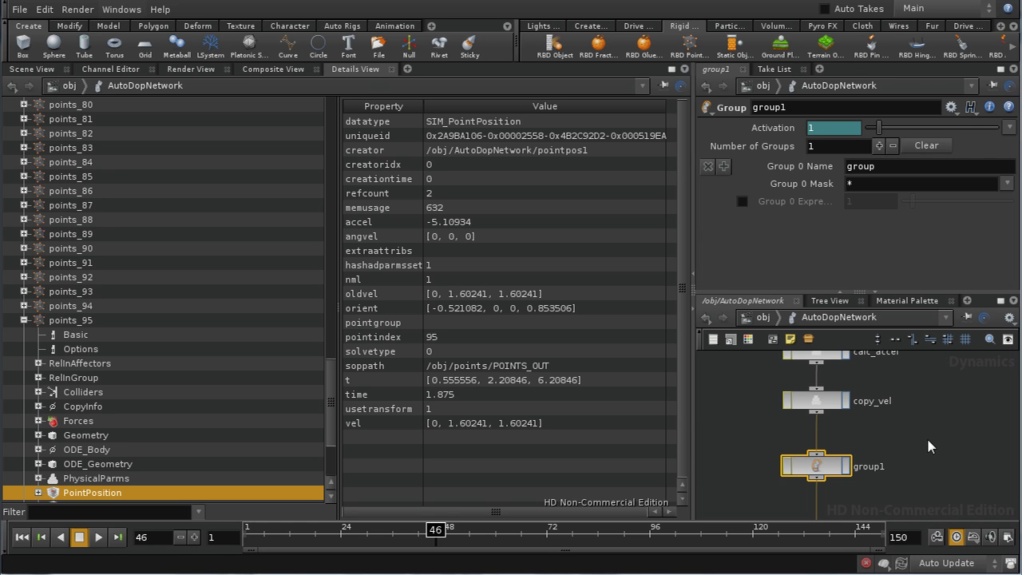
double_click(890, 168)
double_click(803, 108)
type("transitiongroup")
key("Return")
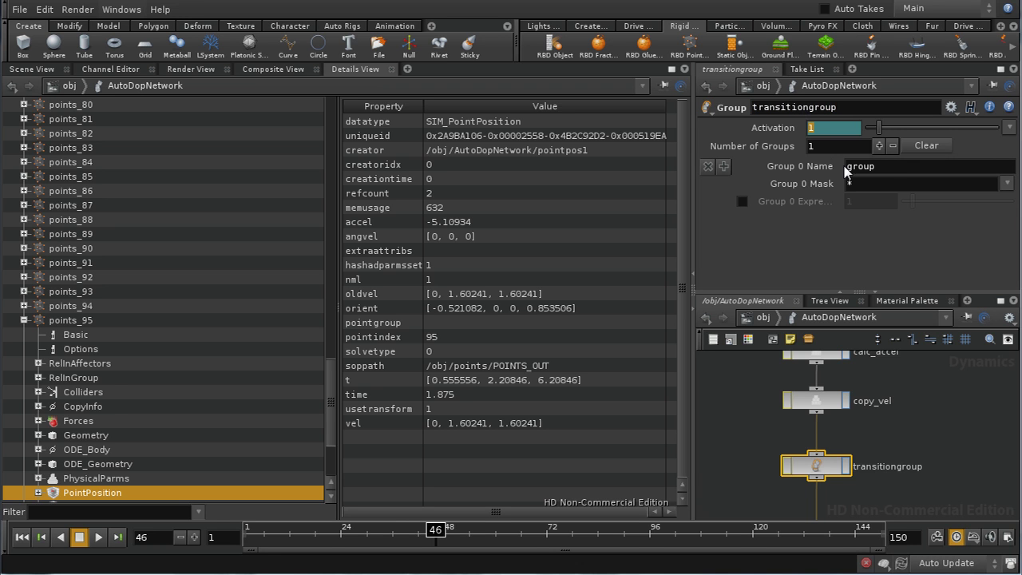
Name transitiongroup's first group $OS and enable its group expression
double_click(873, 169)
type("$OS")
key("Return")
left_click(741, 201)
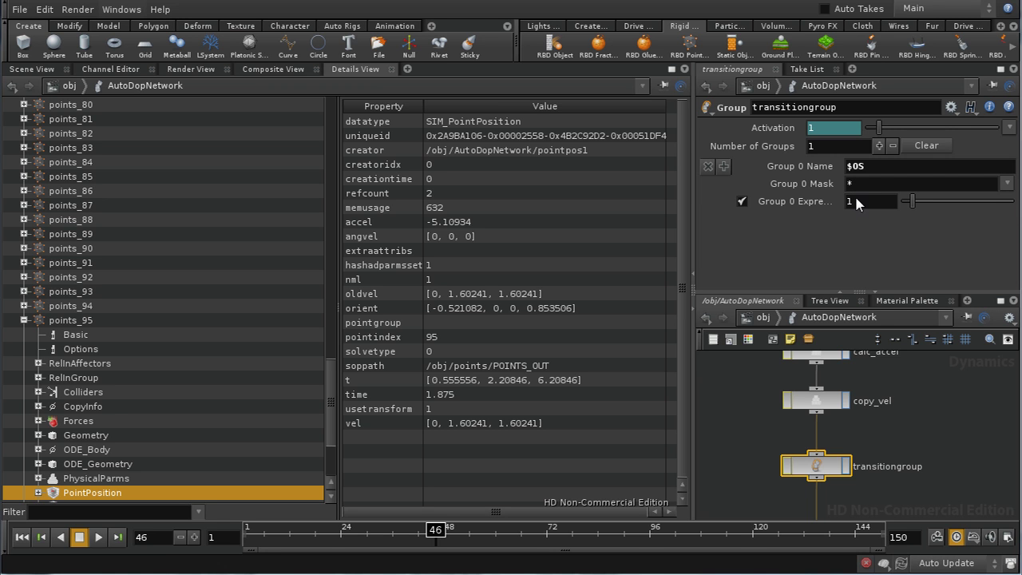
Enter a Group 0 expression testing for negative acceleration: dopoption($DOPNET, $OBJID, "PointPosition", "accel" < 0)
left_click(999, 72)
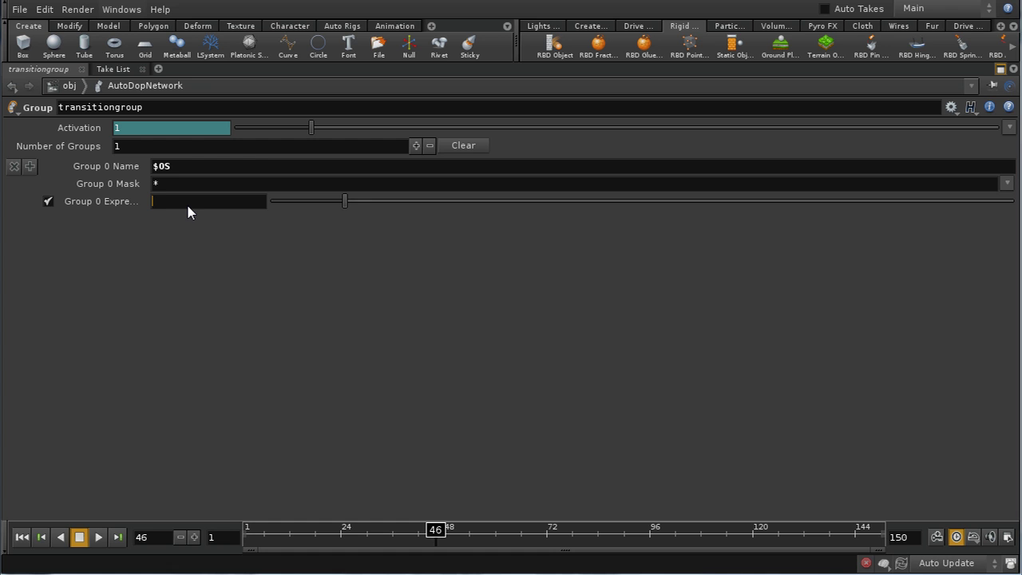
type("dop")
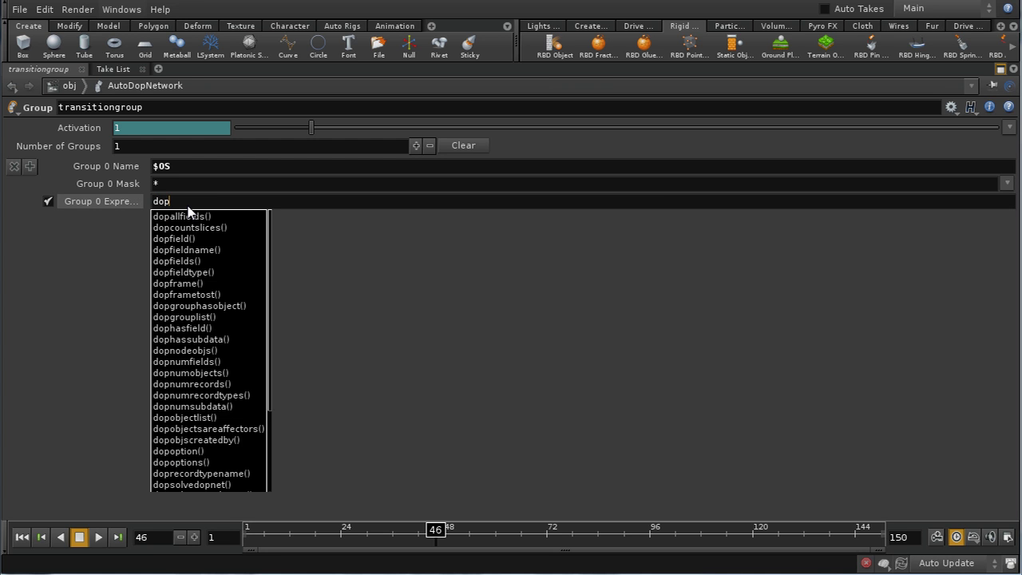
type("option")
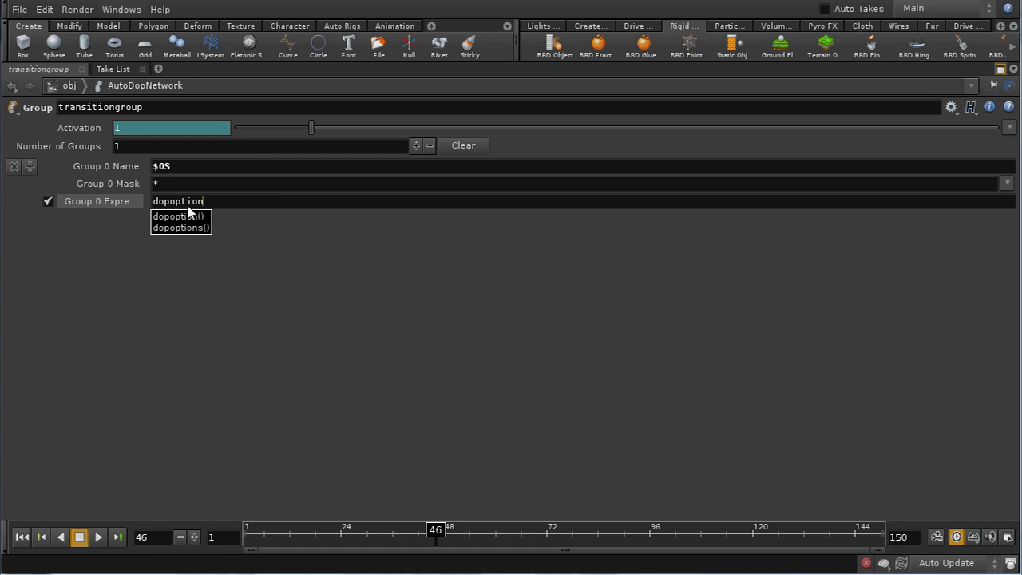
type("($DOPN")
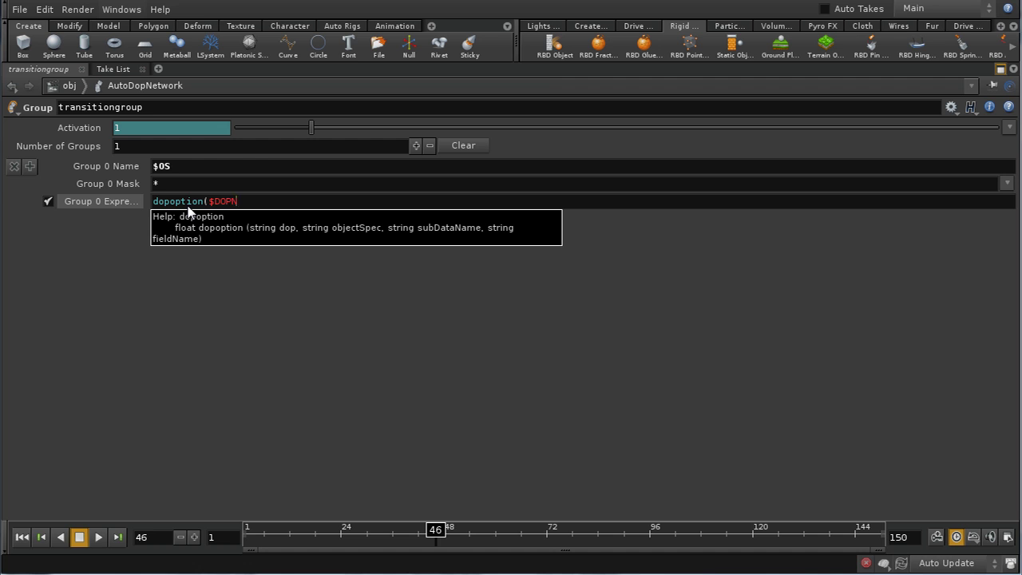
type("ET, $OBJID, \"PointPosition\", \"accel\" <")
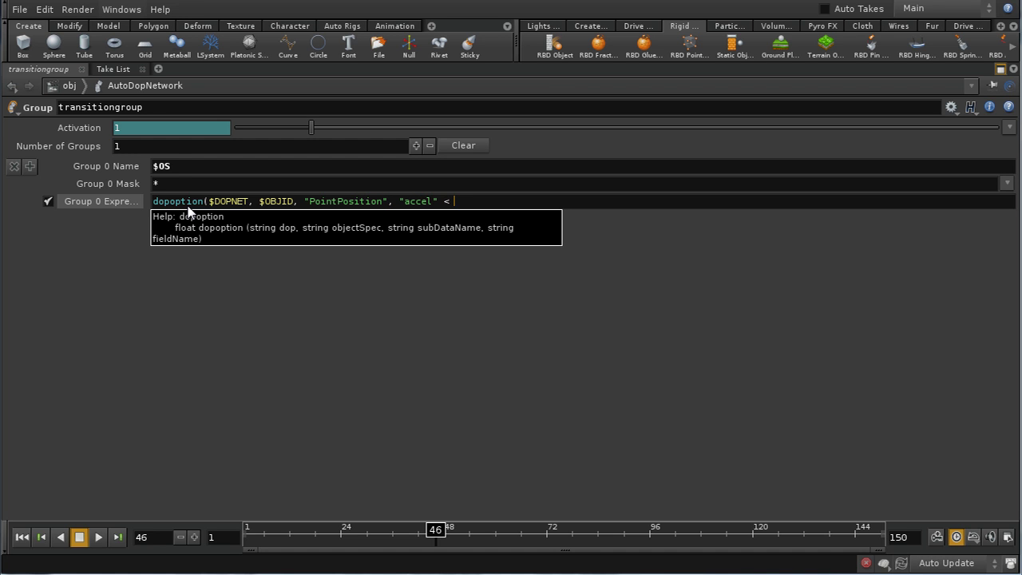
type(")")
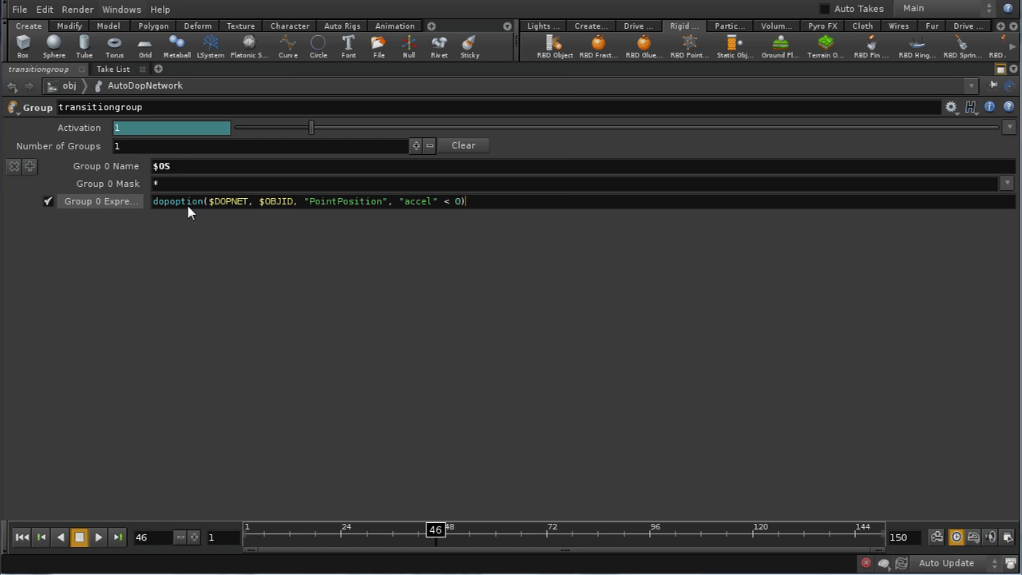
Fix the parentheses so the condition reads (dopoption($DOPNET, $OBJID, "PointPosition", "accel") < 0), and add && after it
key("Left")
key("Left")
key("Left")
type(")")
key("BackSpace")
type(")")
key("Left")
key("Left")
key("Left")
key("Left")
key("Left")
key("Left")
key("Left")
key("Left")
key("Left")
key("Left")
key("Left")
key("Left")
key("Left")
key("Left")
key("Left")
key("Left")
key("Left")
key("Left")
key("Left")
key("Left")
type("(")
key("End")
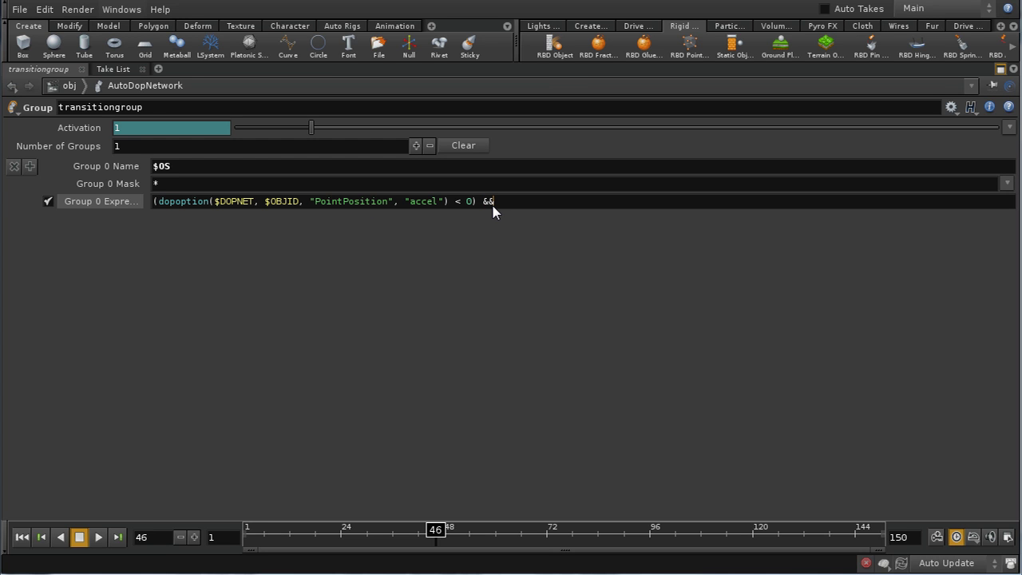
Complete the group expression with the second condition (dopoption($DOPNET, $OBJID, "PointPosition", "solvetype") == 0) and restore the pane layout
type("(doptop")
type("n")
key("BackSpace")
key("BackSpace")
key("BackSpace")
key("BackSpace")
type("option(dopoption($DOPNET, $OBJID, \"")
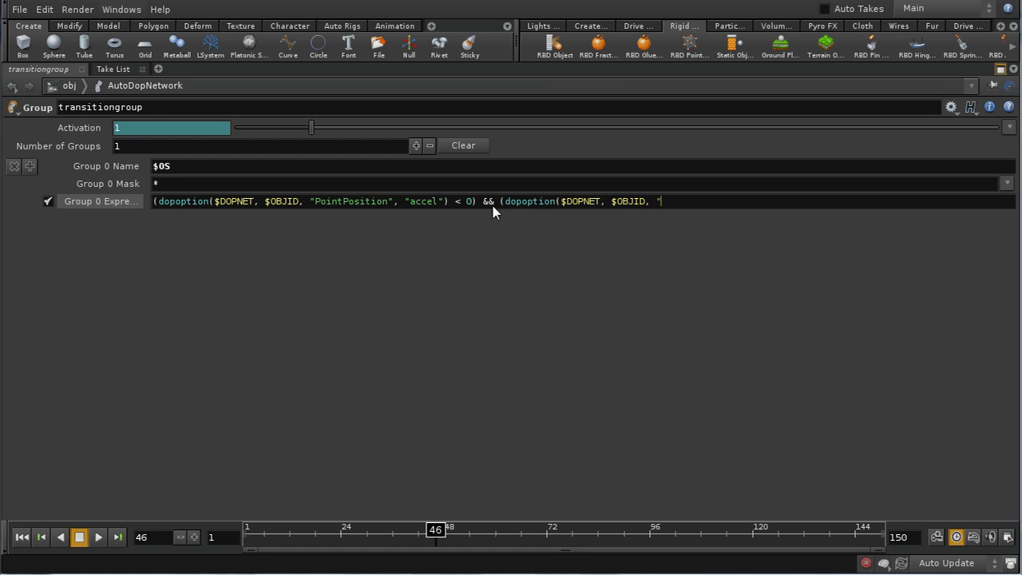
type("PointPosition")
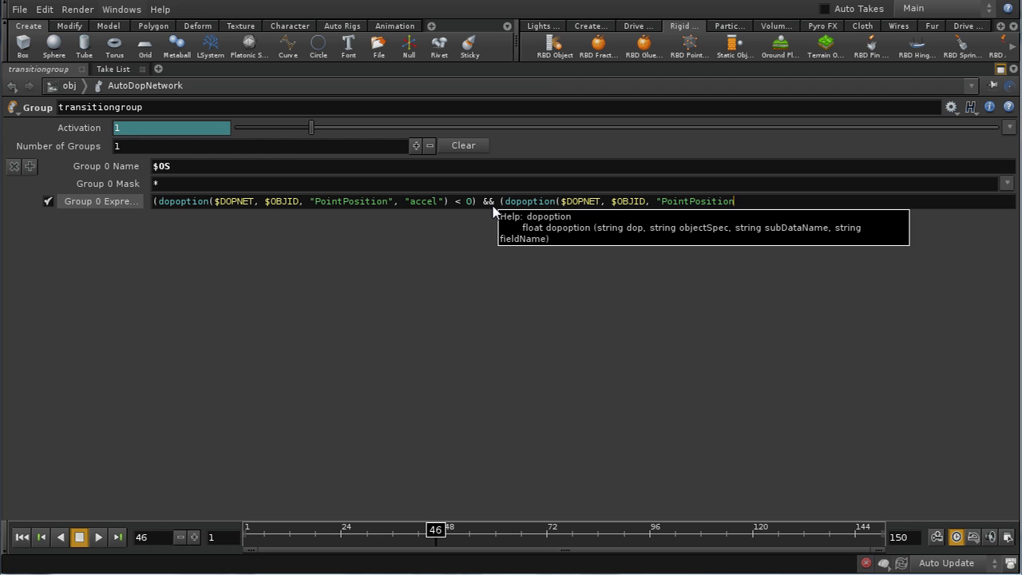
type("\", \"solvetype\") == 0")
type(")")
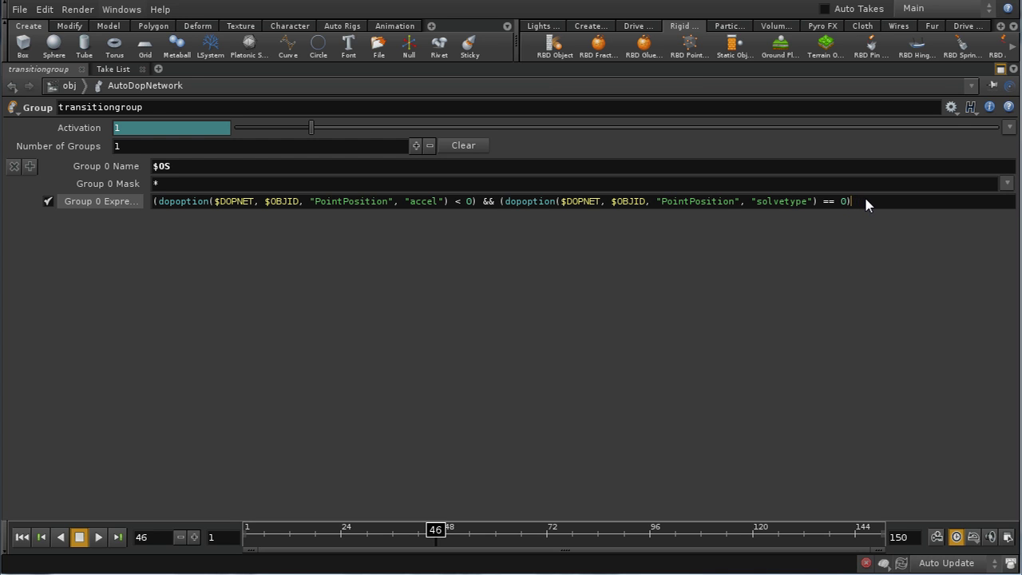
key("Return")
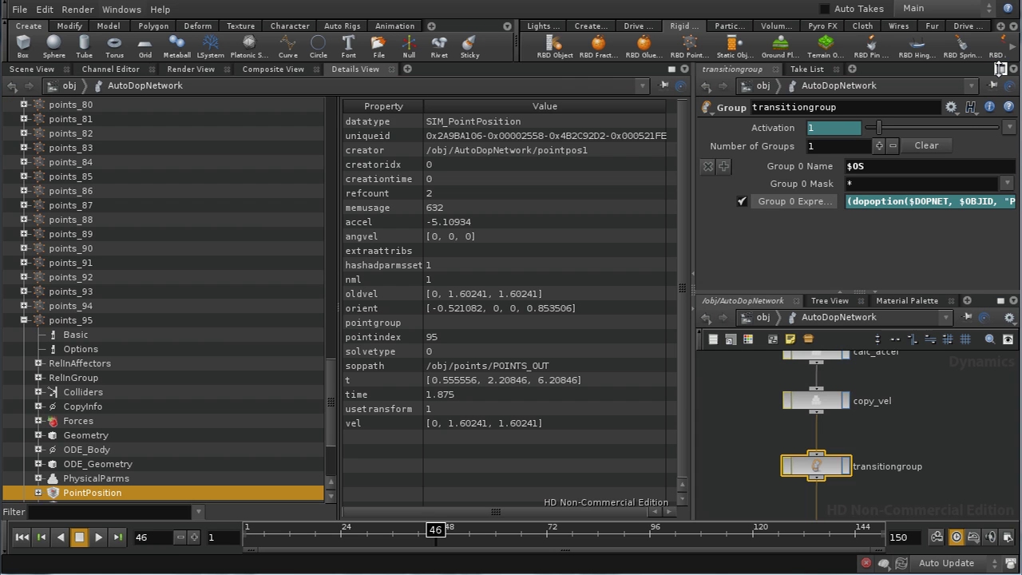
left_click(1001, 70)
Delete merge3, clear the solver nodes below transitiongroup, and attach a Modify Data node to transitiongroup's output
middle_click_drag(938, 452, 937, 353)
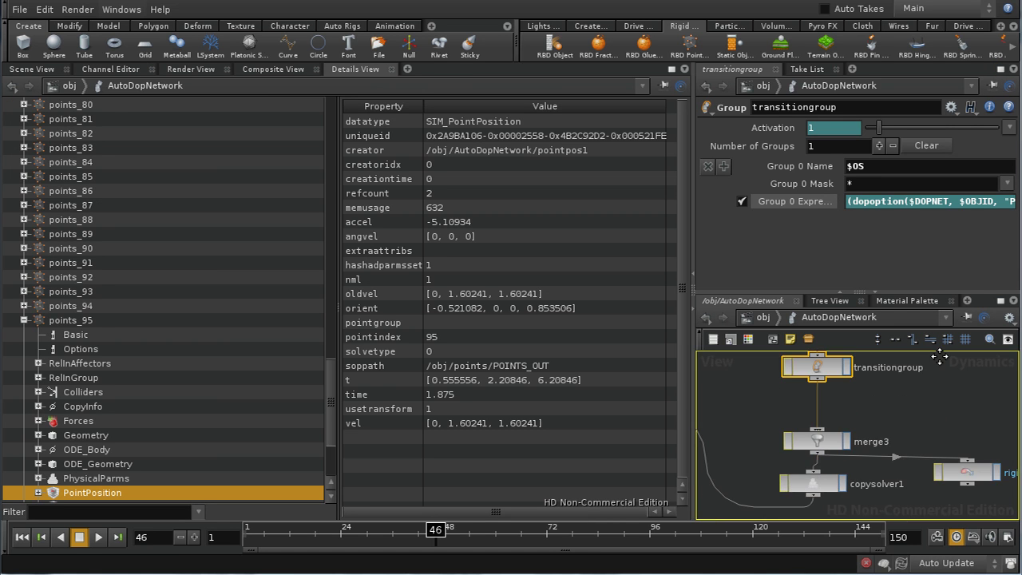
key("Delete")
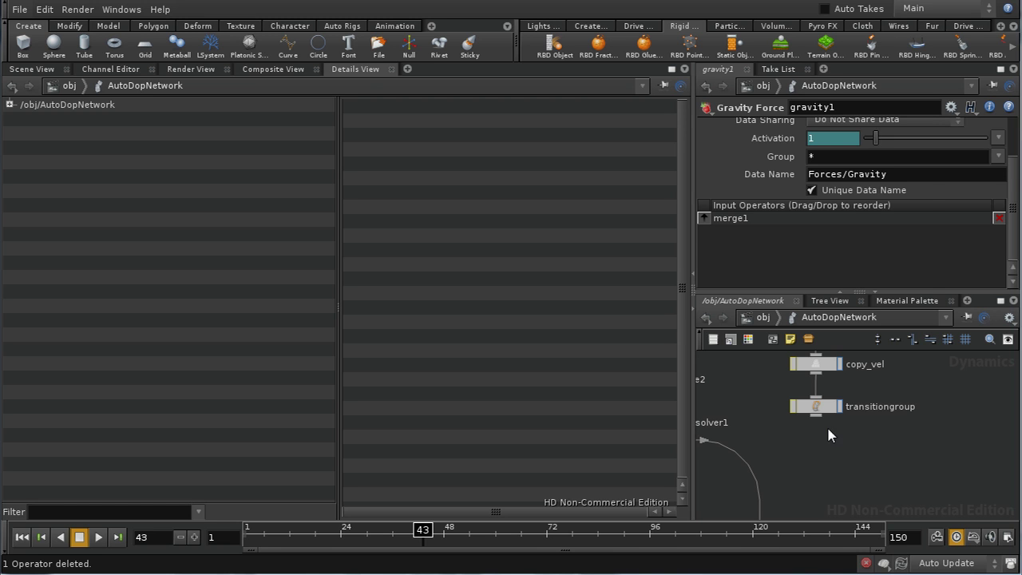
key("Tab")
type("Mod")
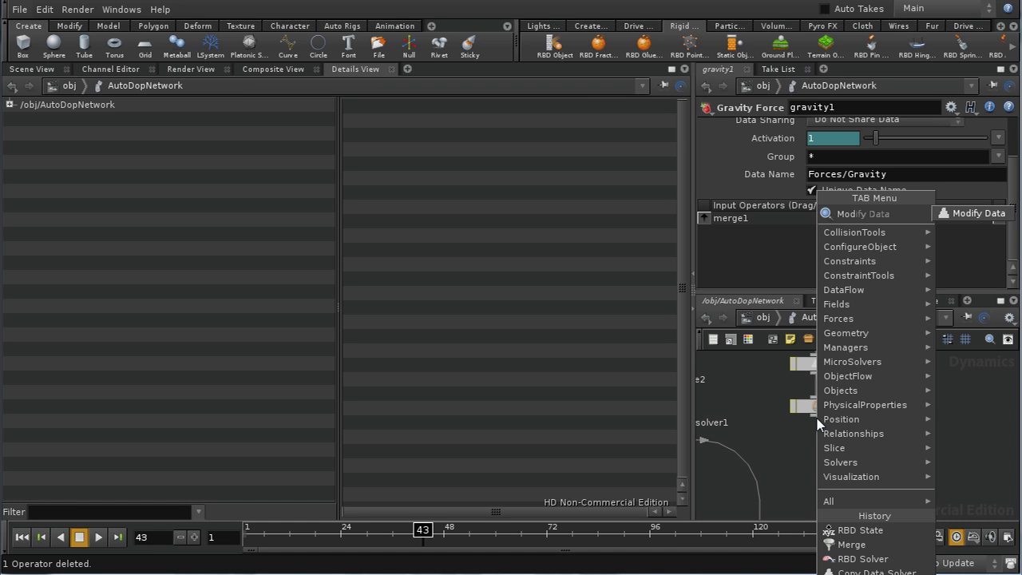
left_click(972, 213)
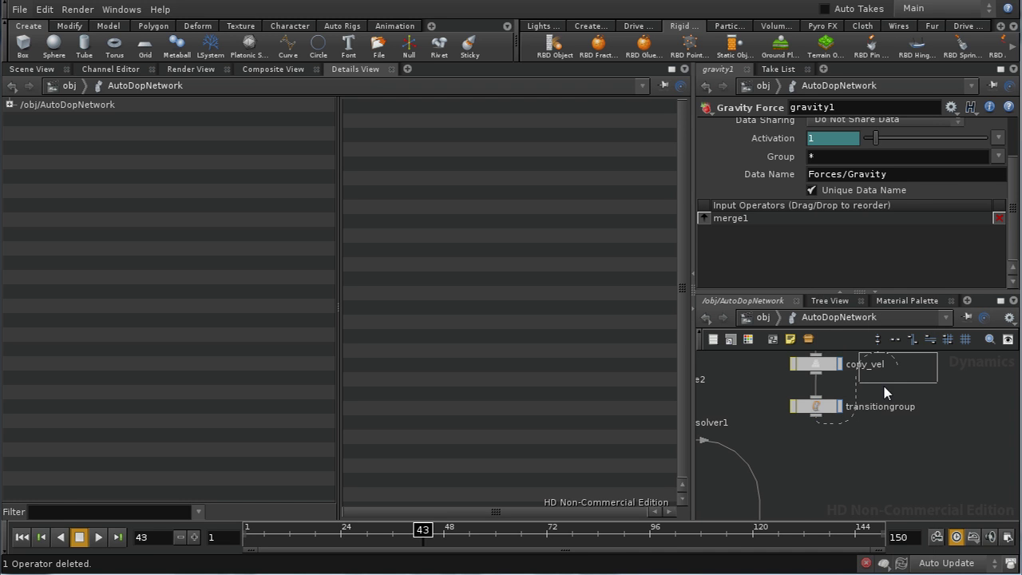
left_click(817, 455)
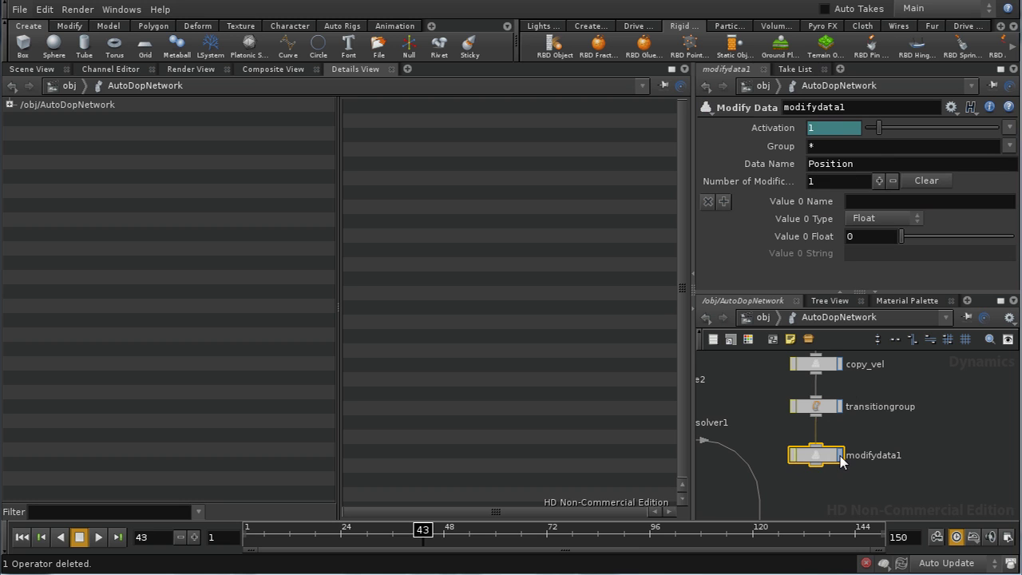
Rename the modifydata1 node to set_solvetype
double_click(837, 109)
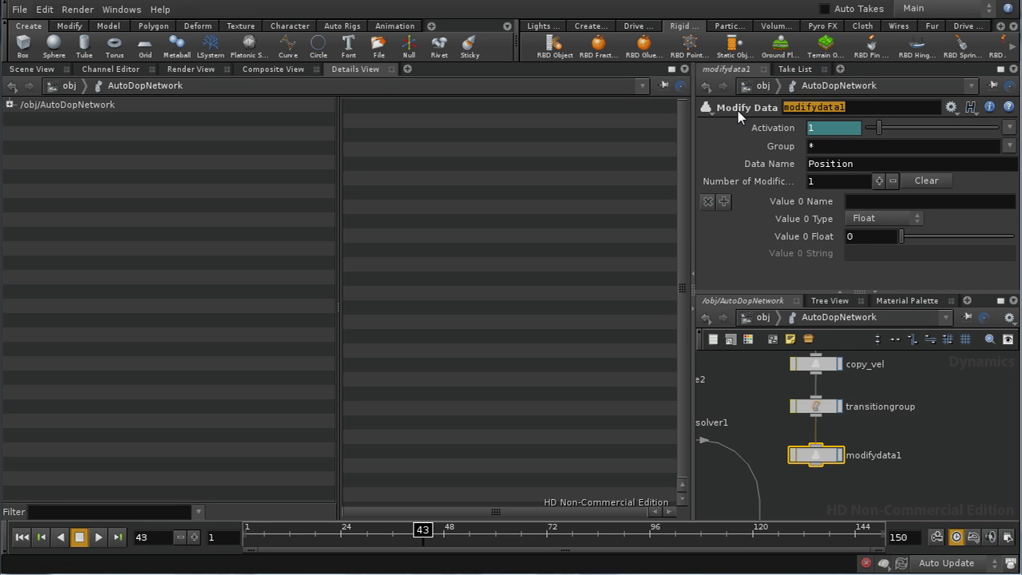
type("sol")
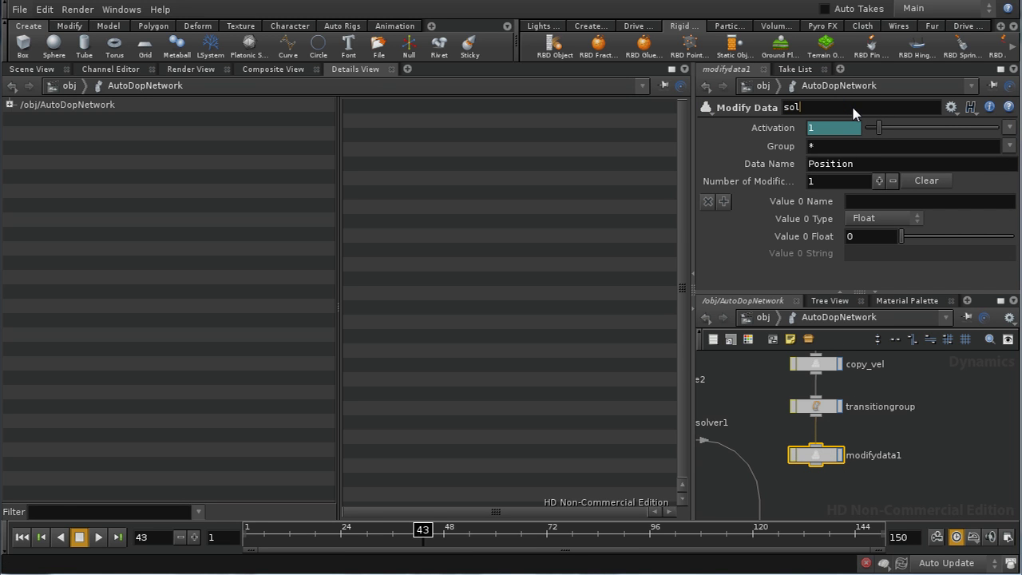
type("t_solvetype")
key("Return")
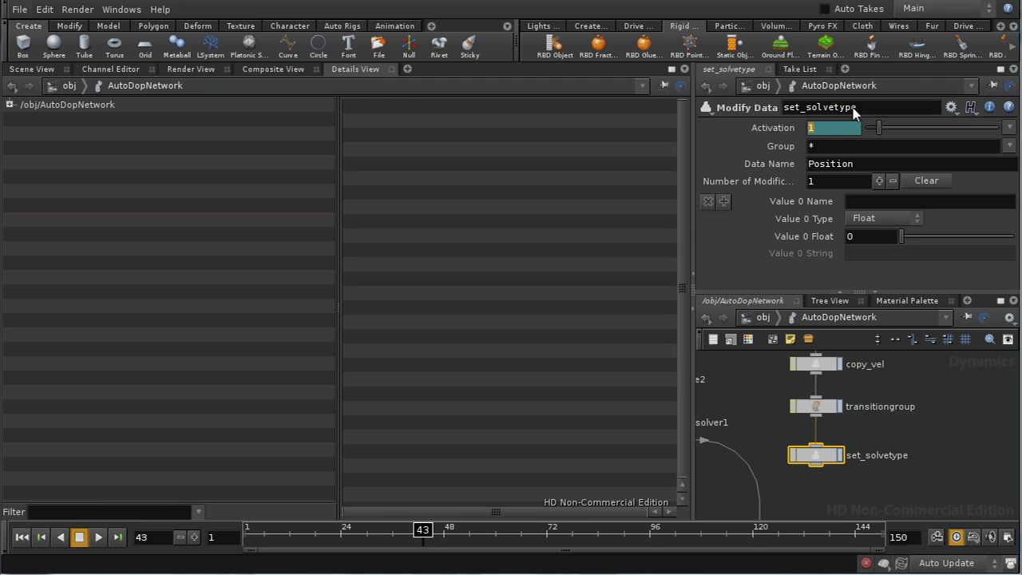
Set the Data Name of set_solvetype to PointPosition and have it write the float value solvetype as 1
key("Tab")
key("Tab")
key("End")
key("Left")
type("Point")
key("Return")
type("solvety")
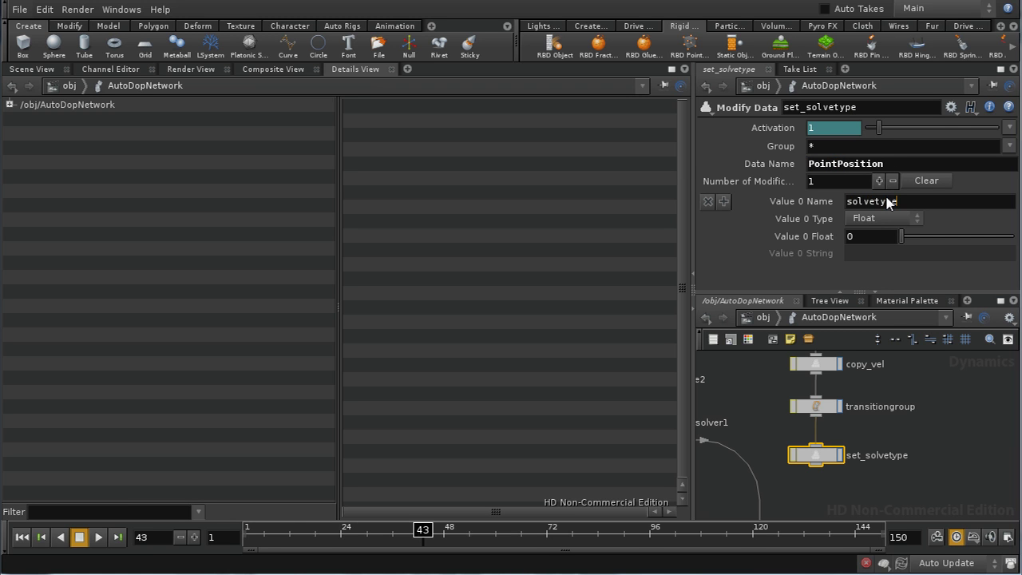
type("pe")
key("Tab")
type("1")
key("Return")
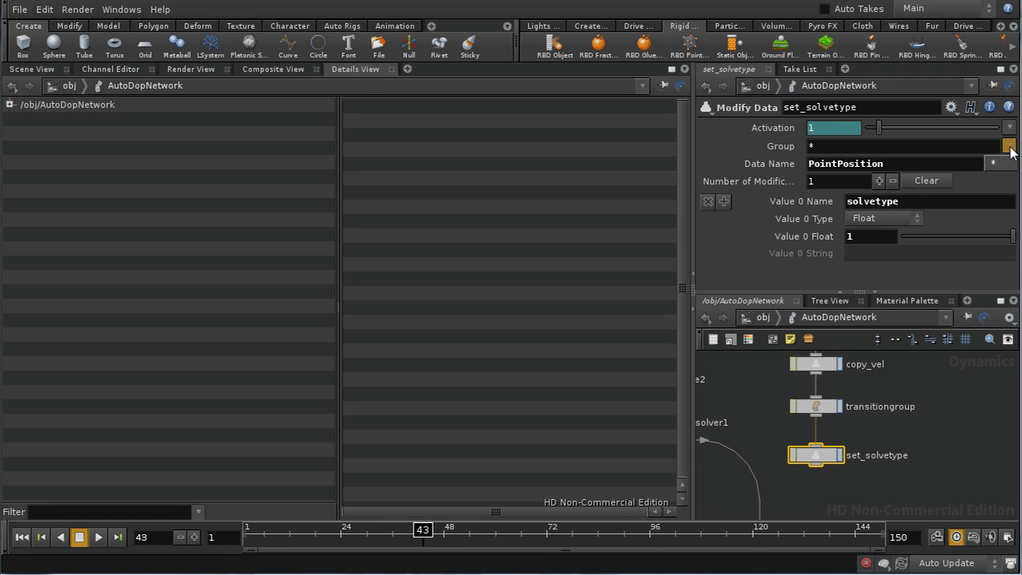
Restrict set_solvetype to the group transitiongroup and return the simulation to frame 1
double_click(834, 151)
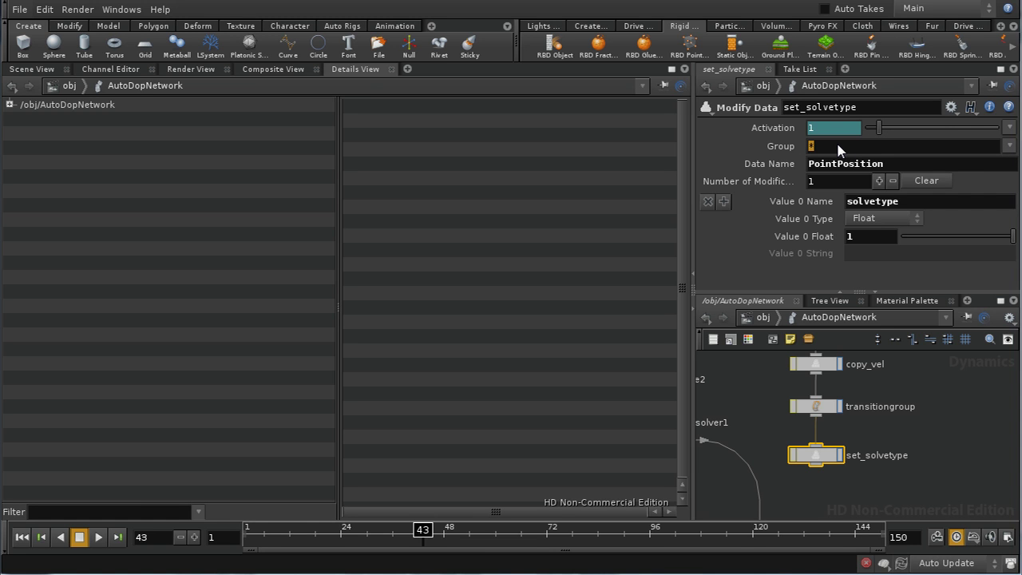
type("transitiongroup")
key("Return")
left_click(22, 537)
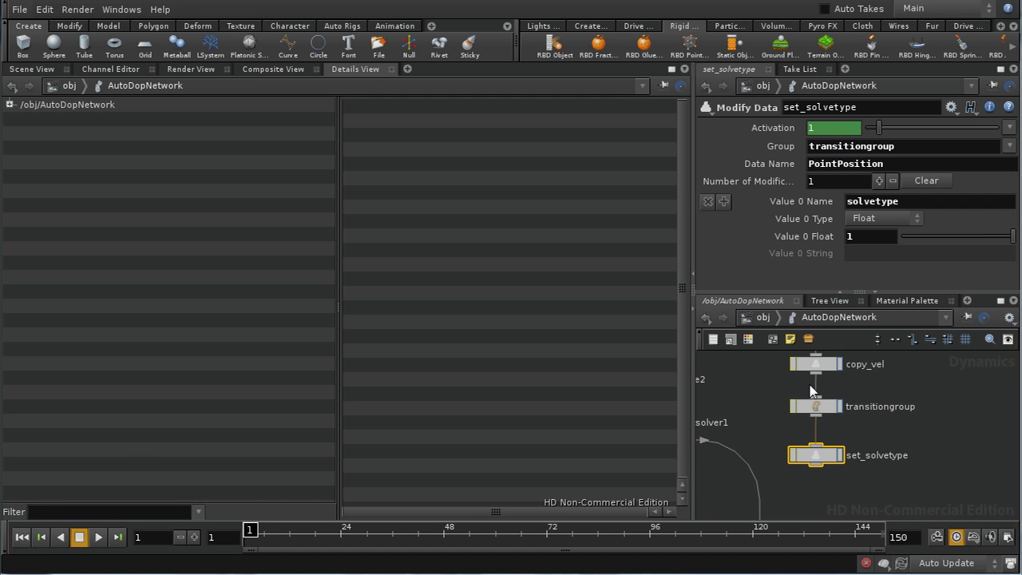
Add a Split Object Stream node wired directly below set_solvetype and line it up with that node
middle_click_drag(947, 492, 864, 464)
left_click_drag(744, 423, 744, 417)
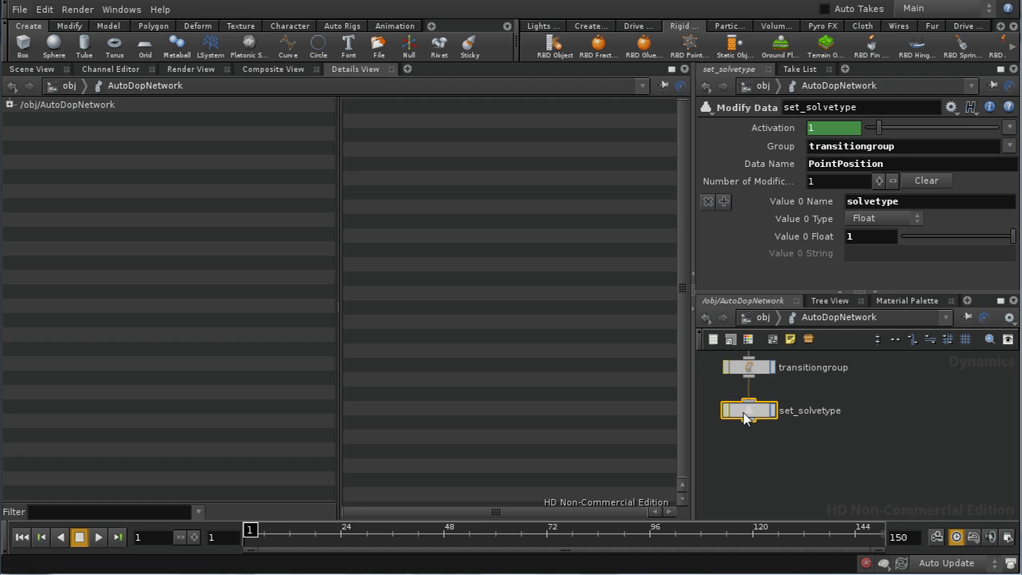
middle_click_drag(836, 456, 867, 440)
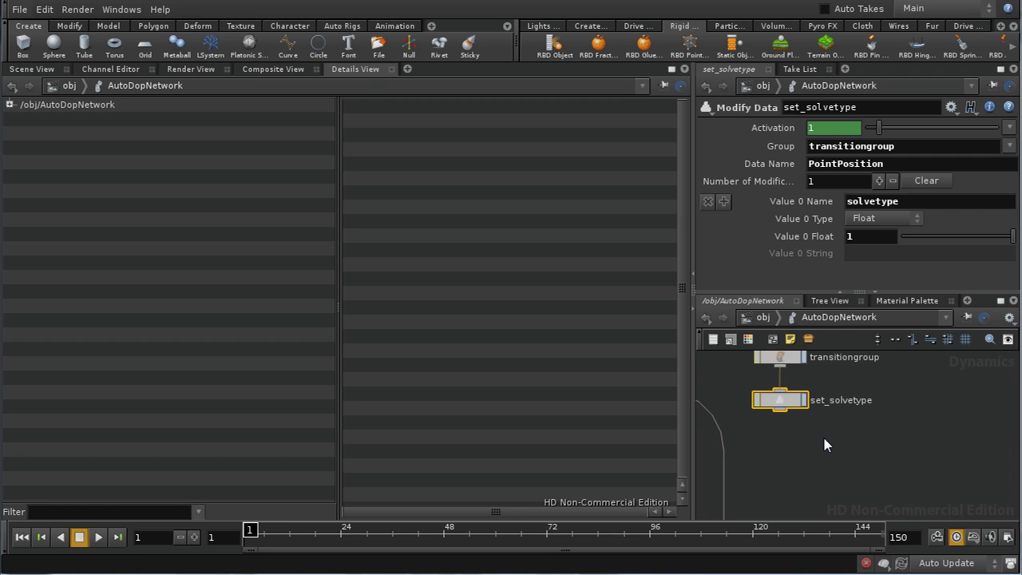
middle_click_drag(826, 447, 847, 424)
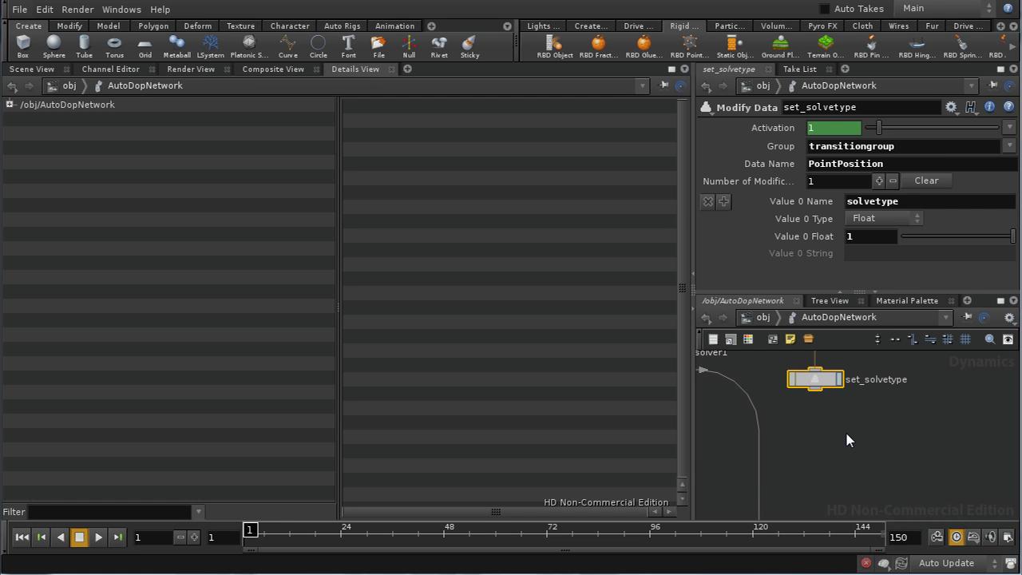
key("Tab")
type("spl")
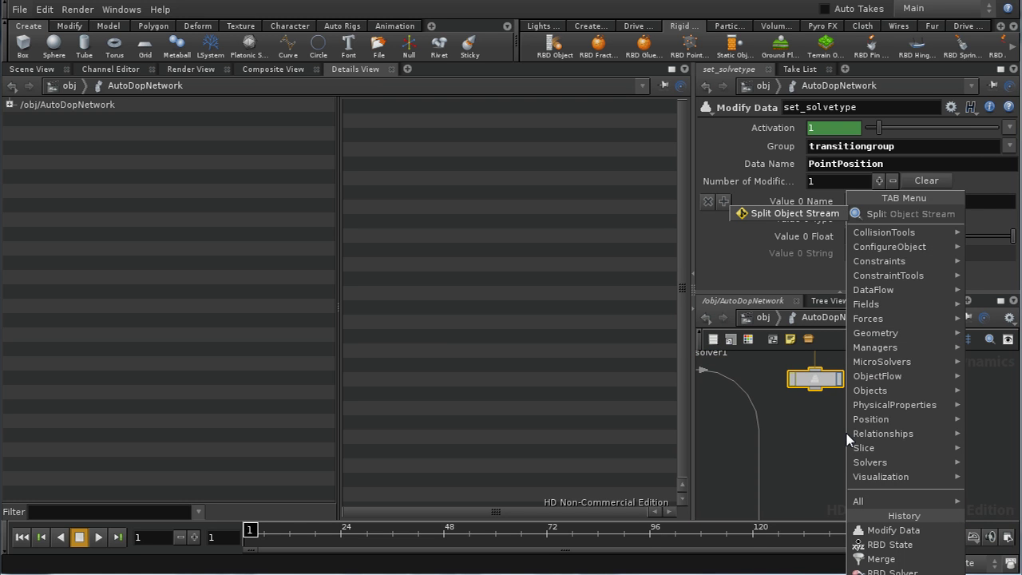
key("Return")
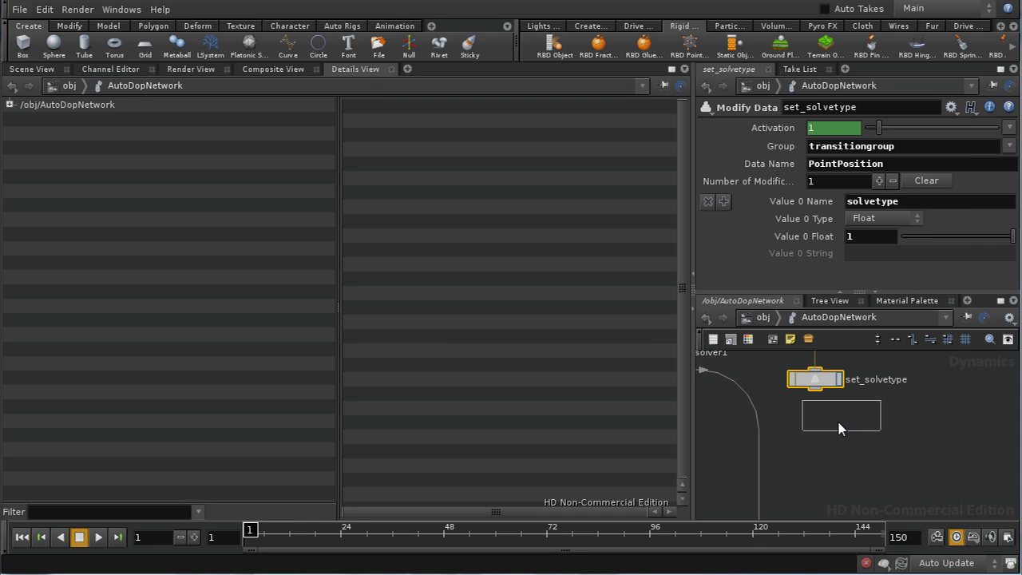
left_click(835, 432)
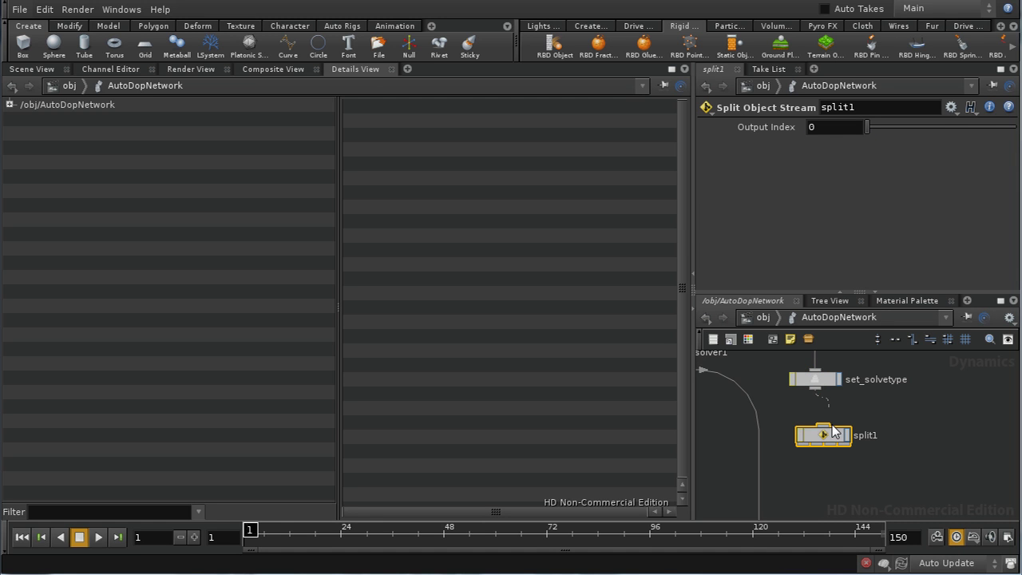
left_click_drag(833, 432, 825, 427)
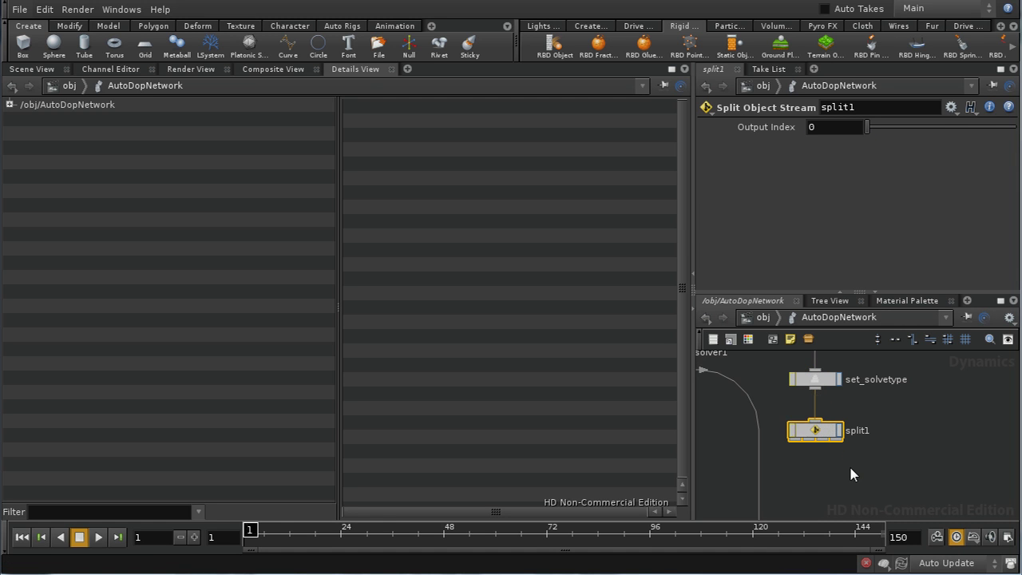
Move the merge1 node farther aside to make room beneath split1
middle_click_drag(814, 500, 805, 456)
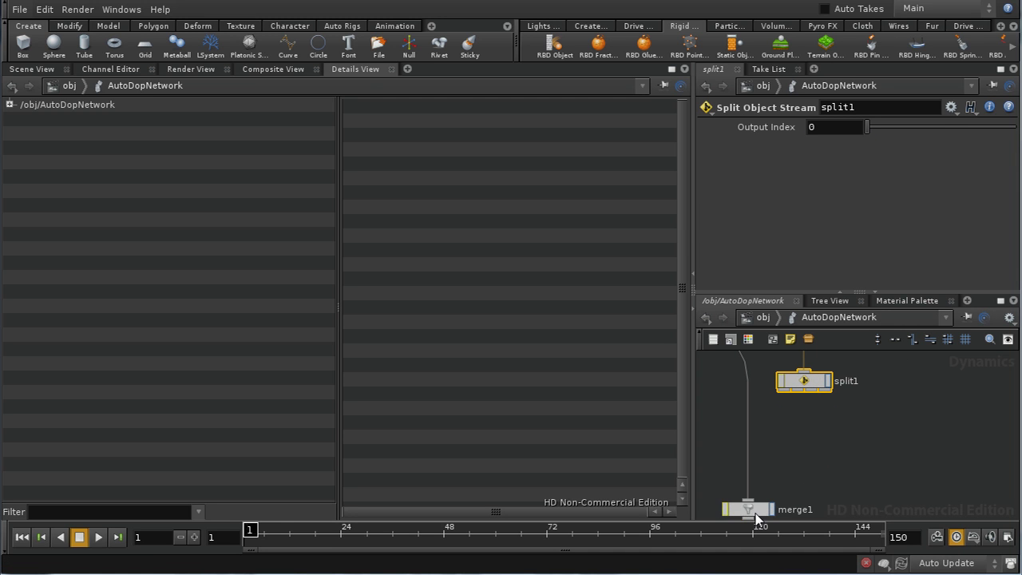
left_click_drag(757, 518, 723, 506)
middle_click_drag(825, 415, 839, 435)
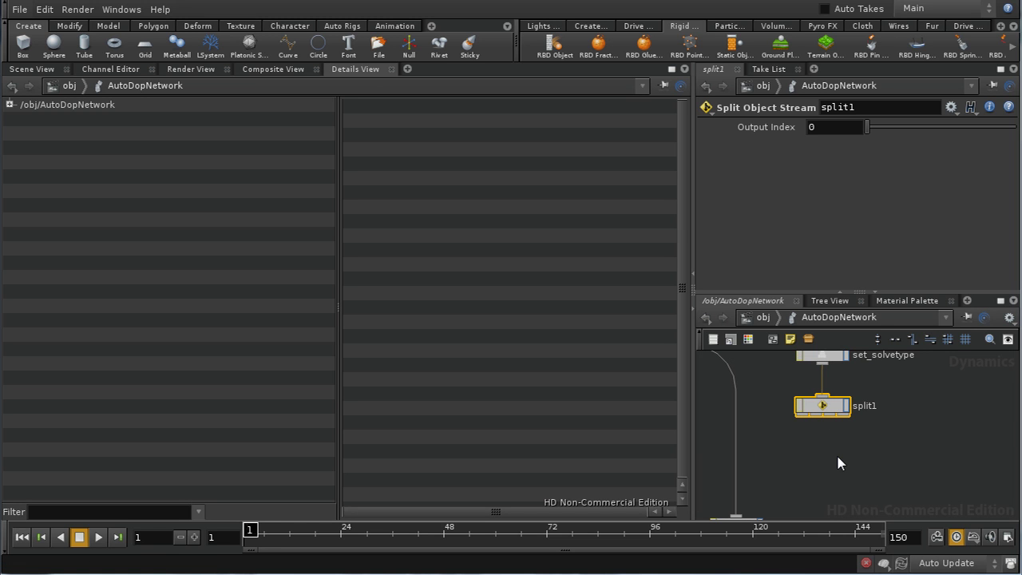
Set split1's Output Index to the expression dopoption($DOPNET, $OBJID, "PointPosition", "solvetype")
mouse_move(838, 456)
right_mouse_down()
mouse_move(840, 433)
mouse_move(852, 455)
right_mouse_up()
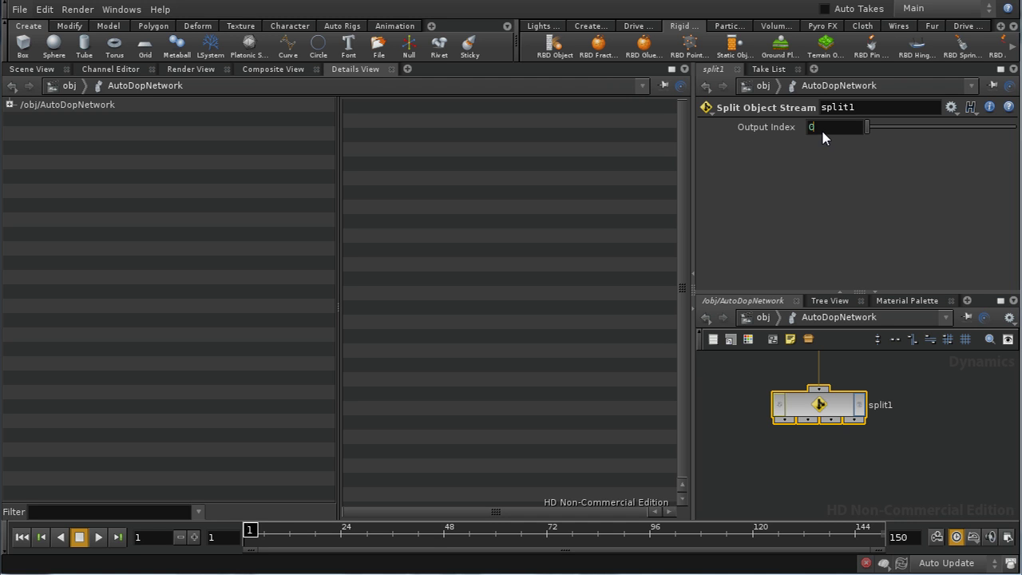
type("opoptio")
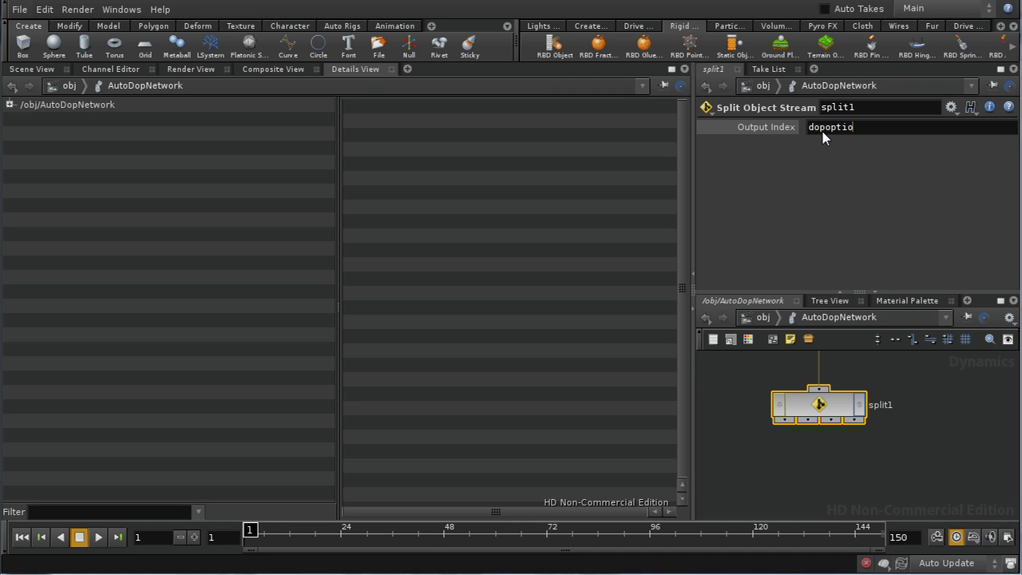
type("n($")
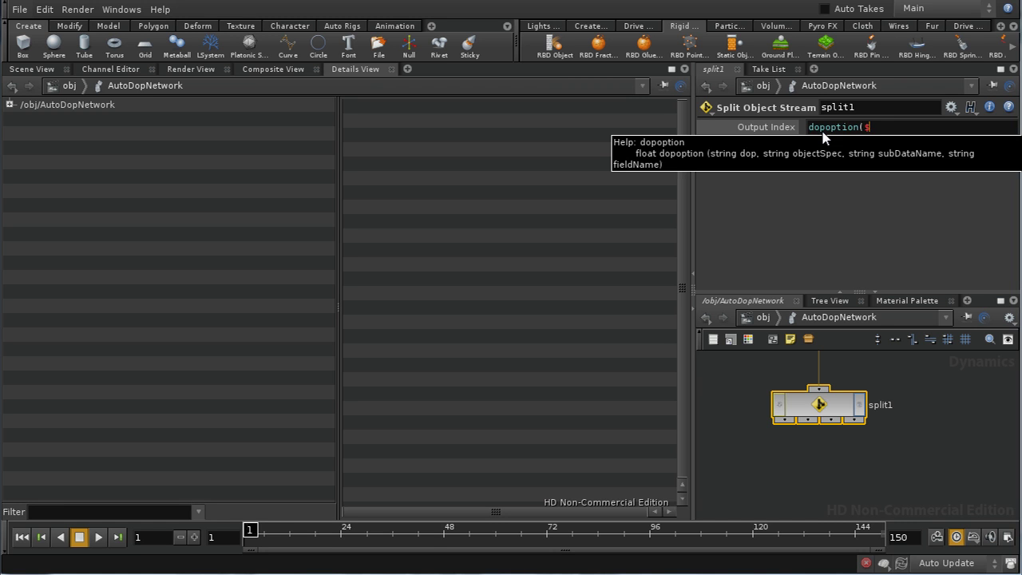
type("DOPNET, 0")
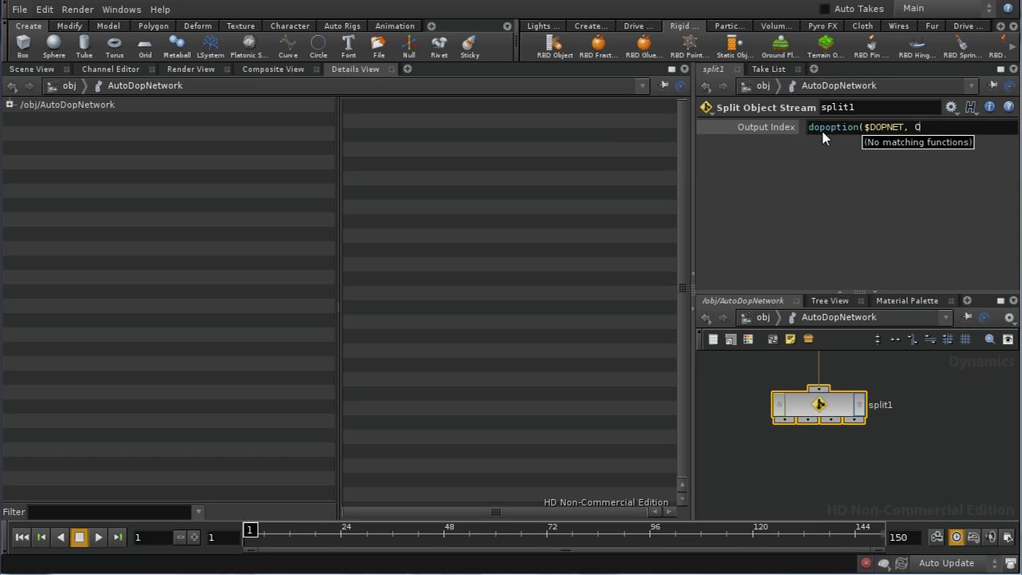
type("BJID,")
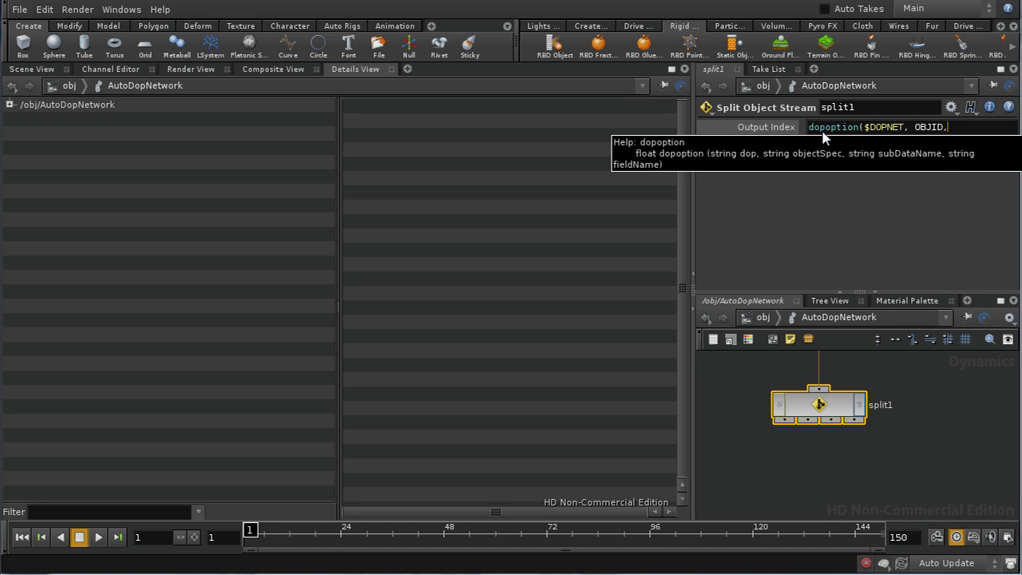
key("Left")
key("Left")
key("Left")
type("$")
key("End")
type("\"PointPosition\"")
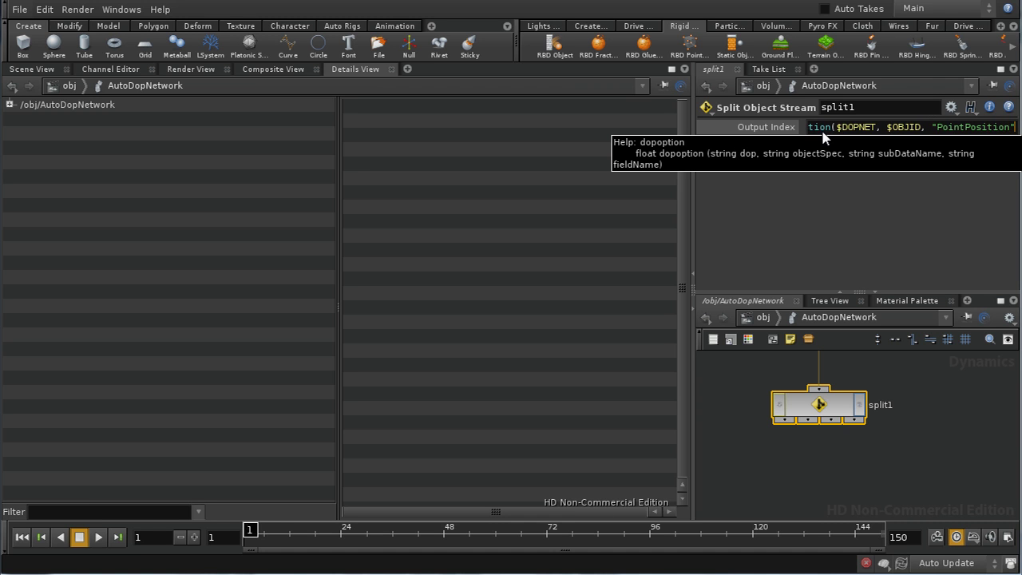
type(", \"solvetypoe")
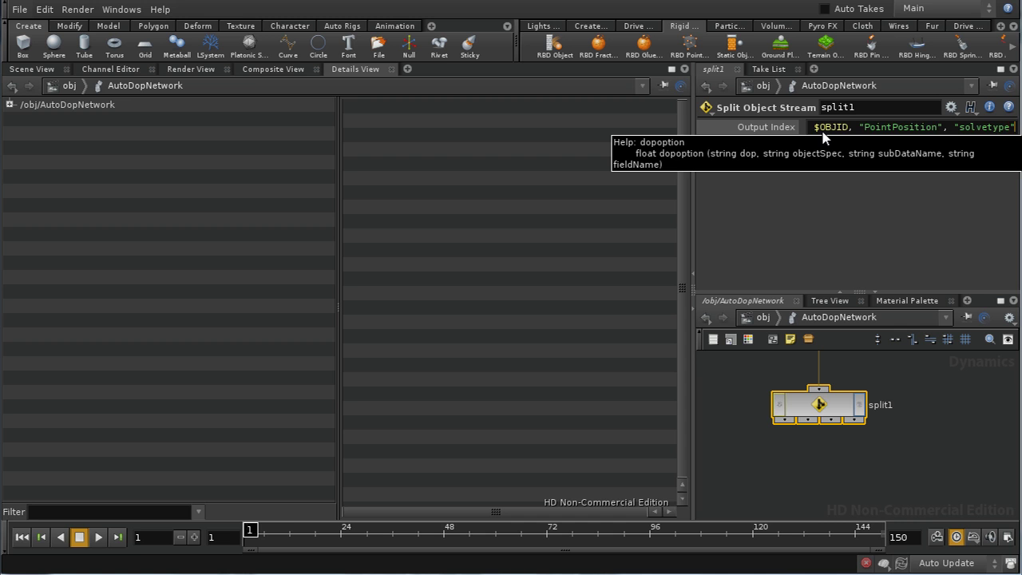
type(")")
key("Return")
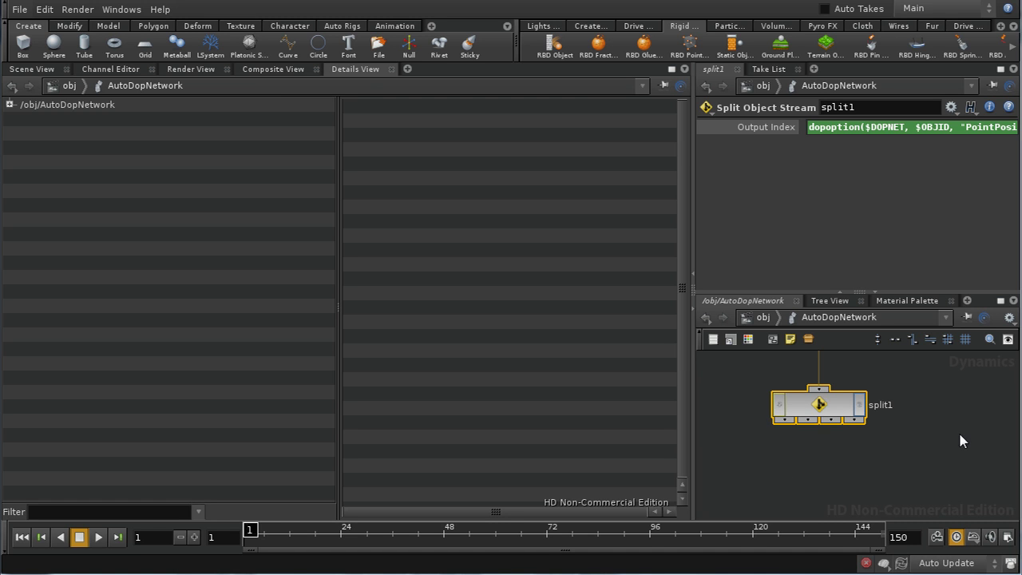
Add a Copy Data Solver node below split1, slightly to its left
middle_click_drag(920, 385, 926, 450)
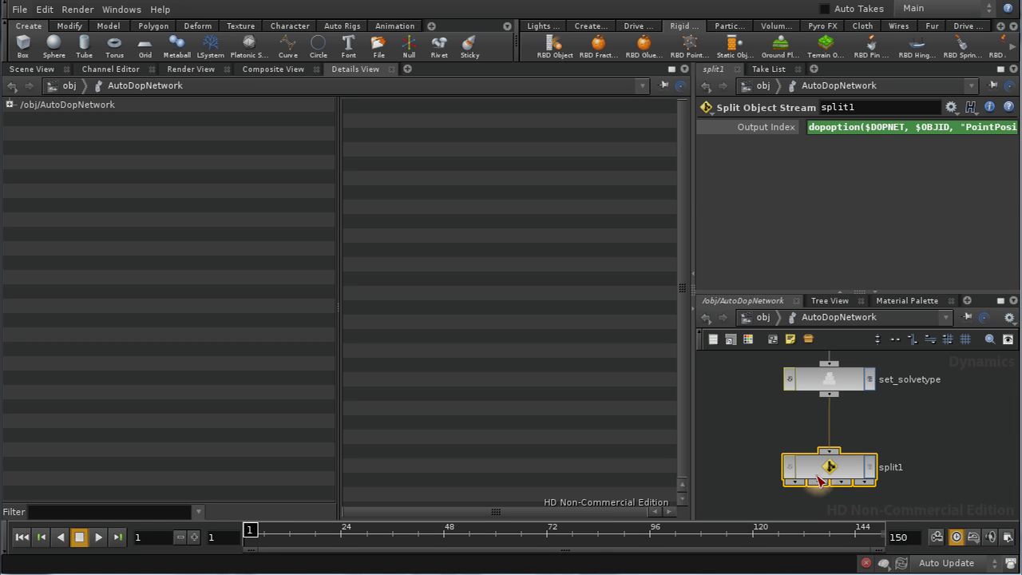
left_click(849, 387)
mouse_move(926, 429)
middle_mouse_down()
mouse_move(921, 357)
mouse_move(903, 442)
mouse_move(925, 435)
middle_mouse_up()
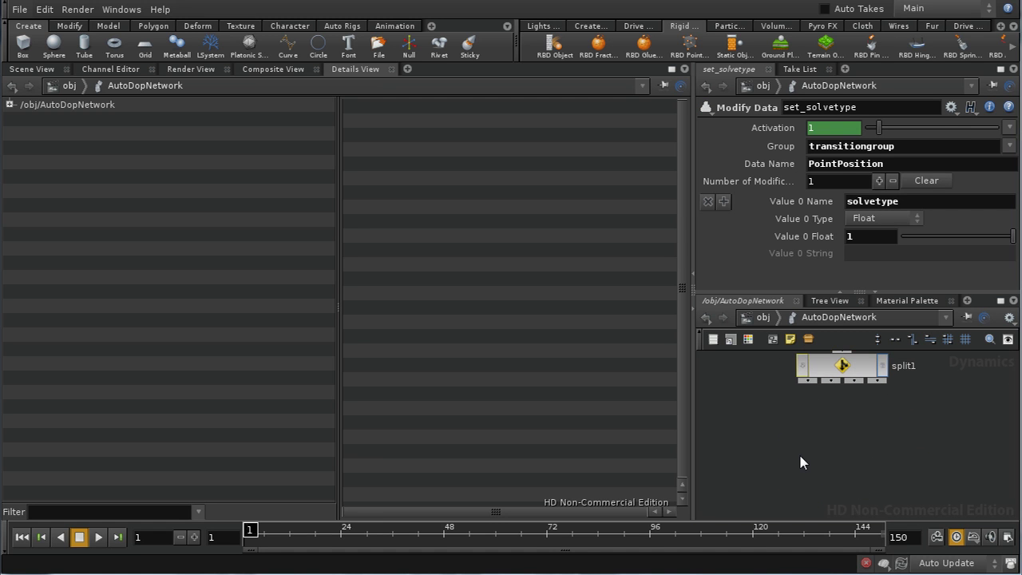
middle_click_drag(833, 457, 813, 424)
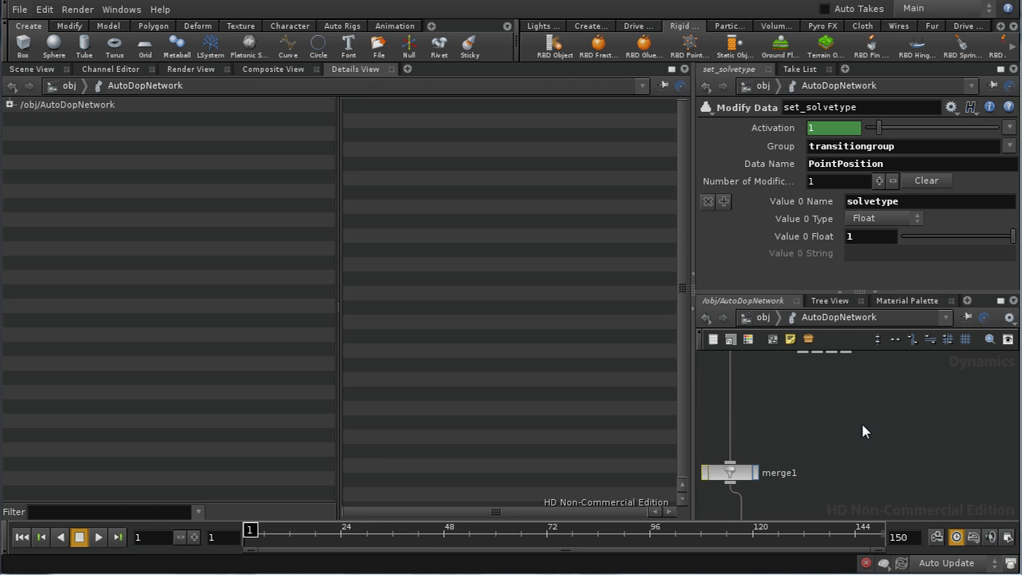
middle_click_drag(879, 477, 863, 506)
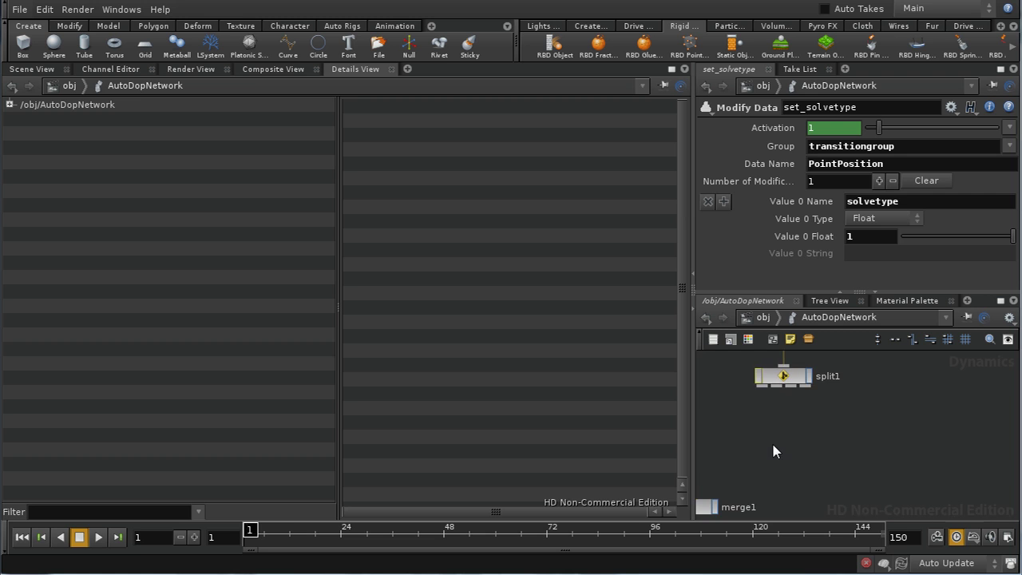
middle_click_drag(771, 440, 846, 437)
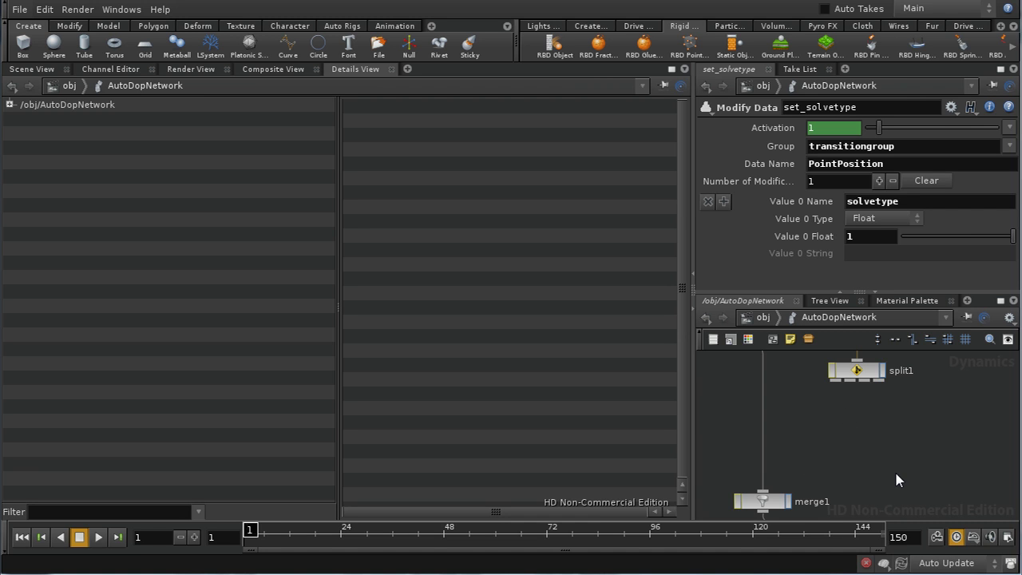
scroll(894, 470, "up", 1)
middle_click_drag(870, 466, 825, 467)
scroll(841, 446, "up", 1)
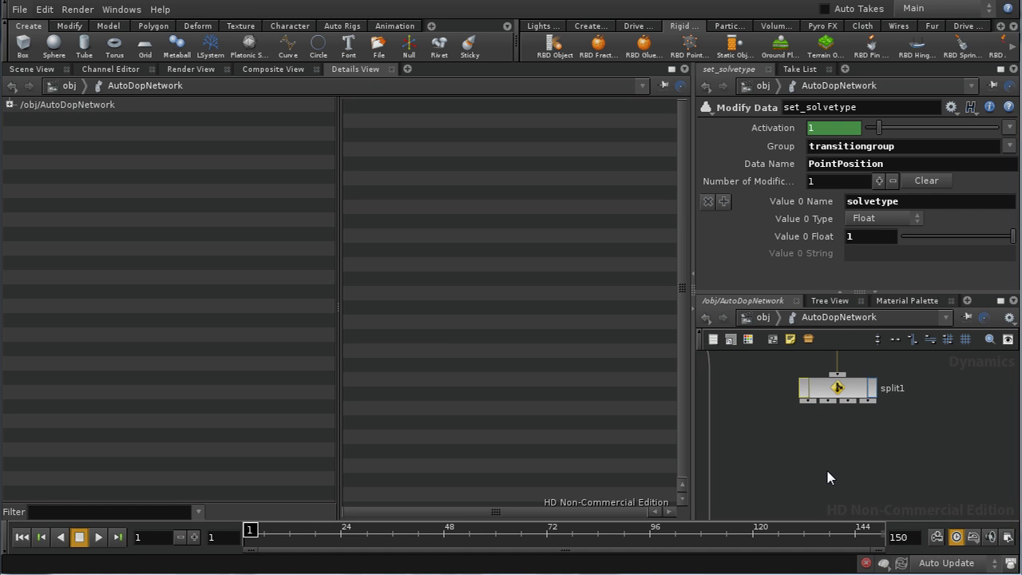
key("Tab")
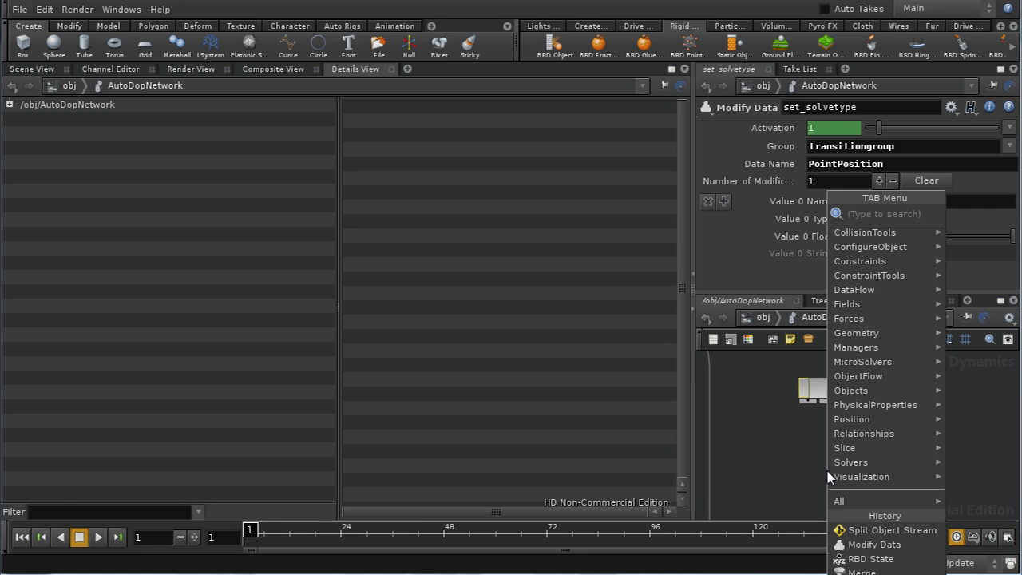
type("cop")
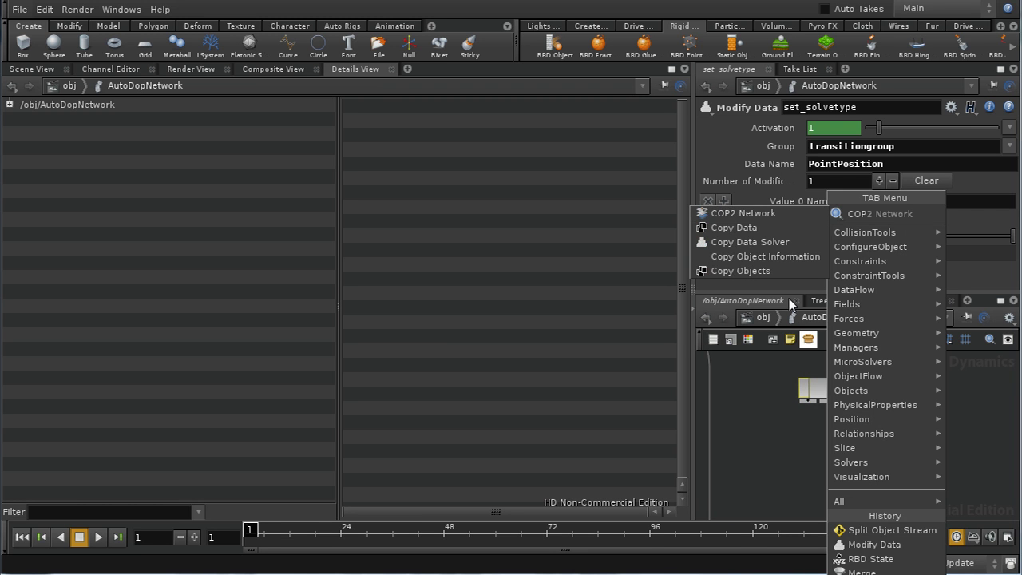
left_click(766, 242)
left_click(801, 463)
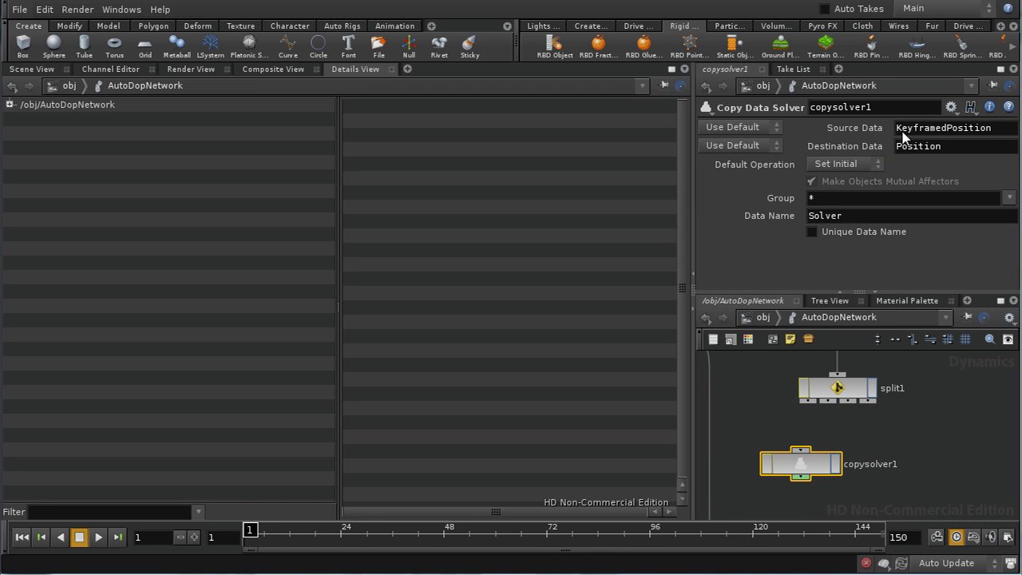
Set the Copy Data Solver's Source Data to PointPosition and feed it from split1's first output
left_click_drag(941, 133, 838, 131)
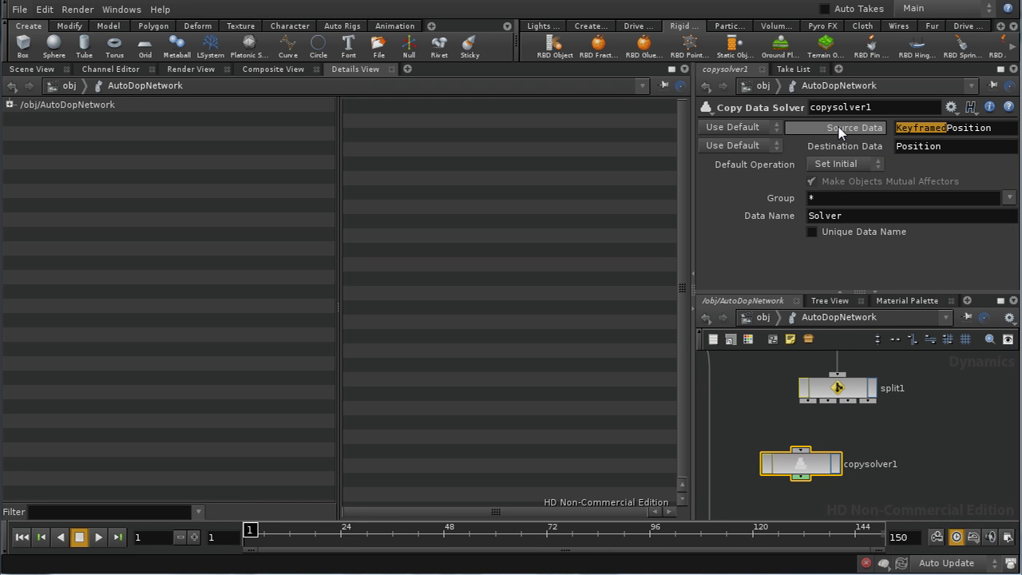
type("Point")
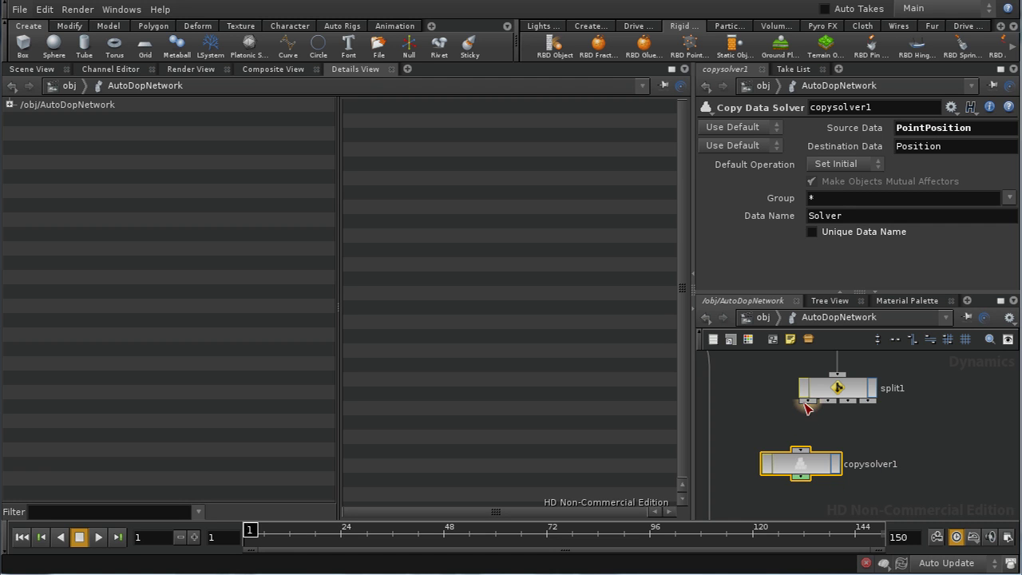
left_click_drag(807, 407, 801, 449)
Add an RBD Solver node beside the Copy Data Solver and feed it from split1's second output
middle_click_drag(840, 491, 833, 532)
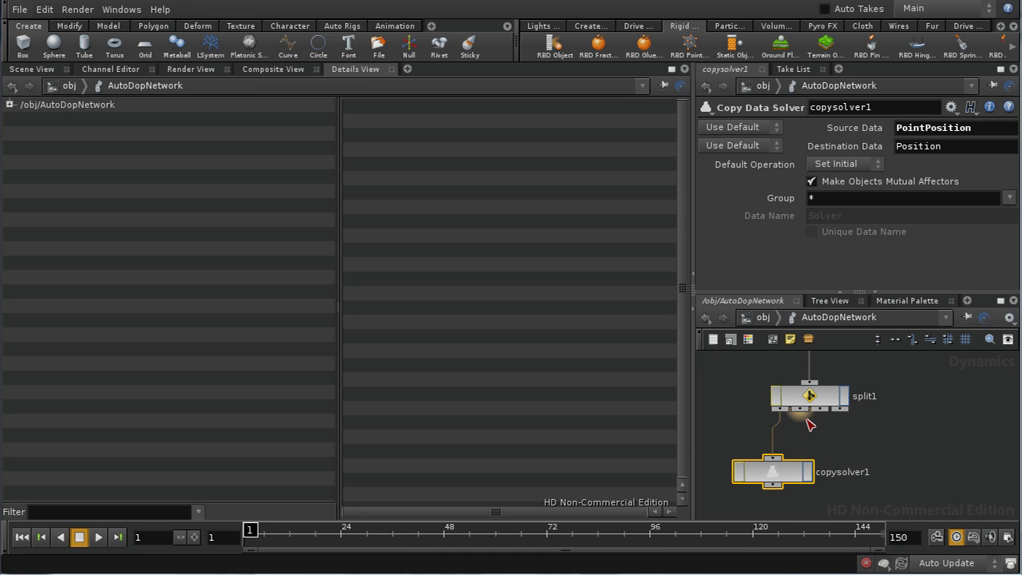
key("Tab")
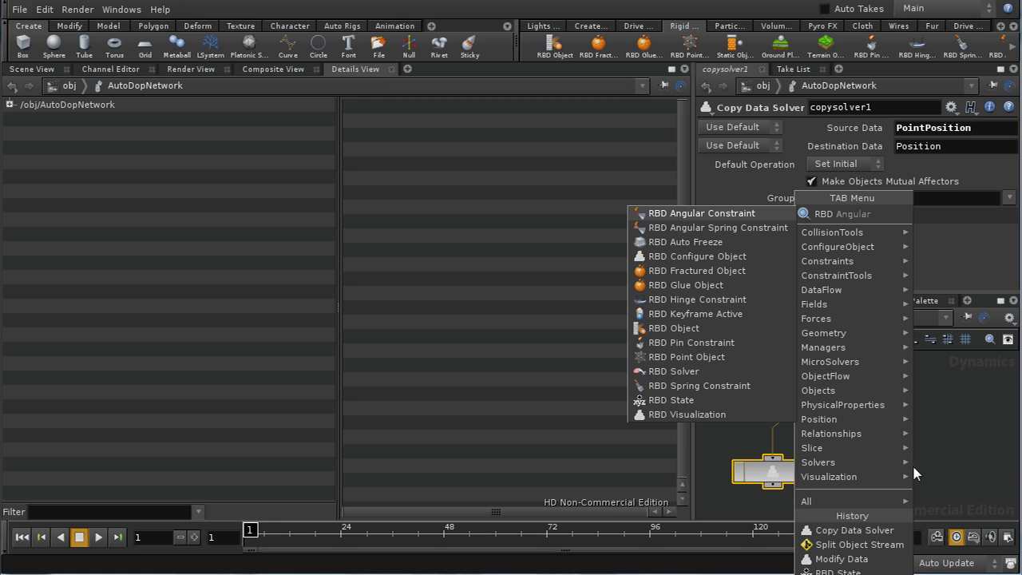
left_click(674, 371)
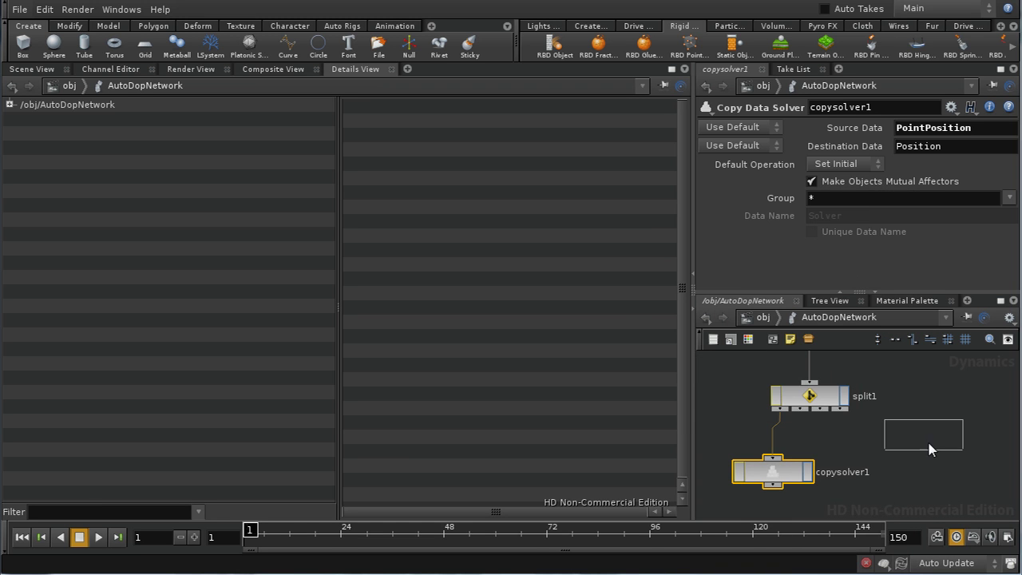
left_click(930, 468)
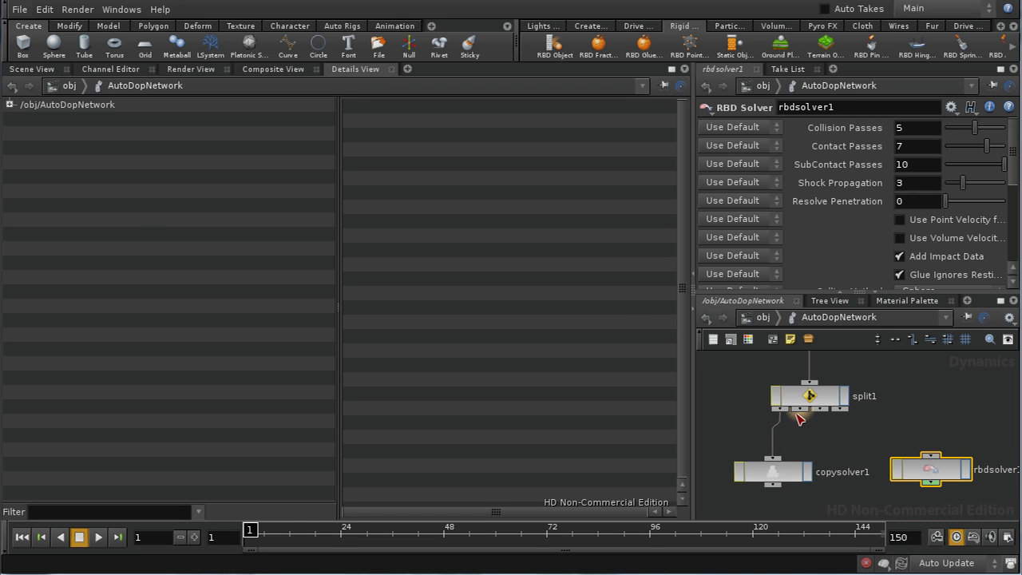
left_click_drag(798, 413, 943, 453)
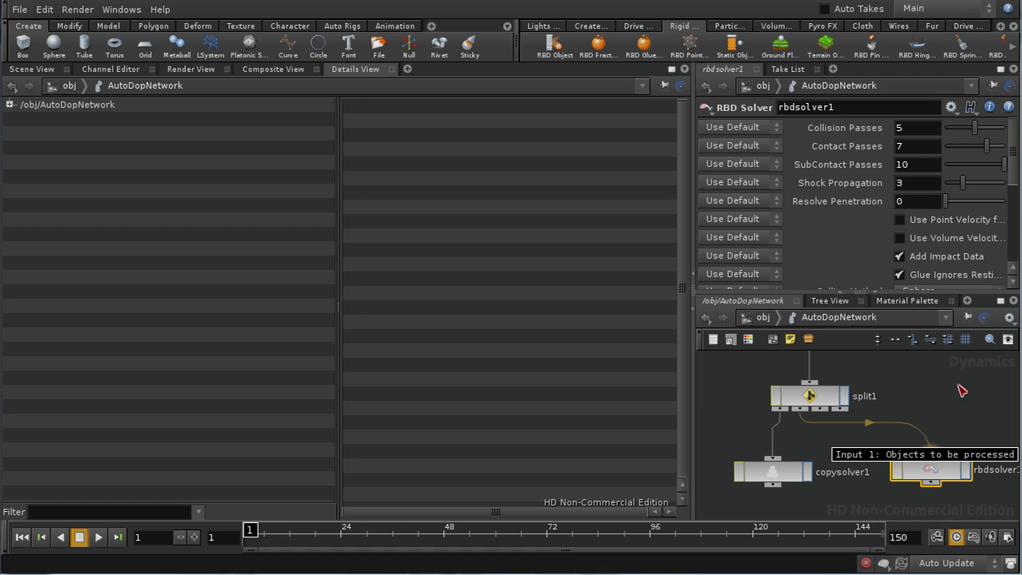
Add a Merge node beneath the two solvers and wire copysolver1 and rbdsolver1 into it, in that order
middle_click_drag(955, 410, 967, 372)
middle_click_drag(741, 518, 842, 466)
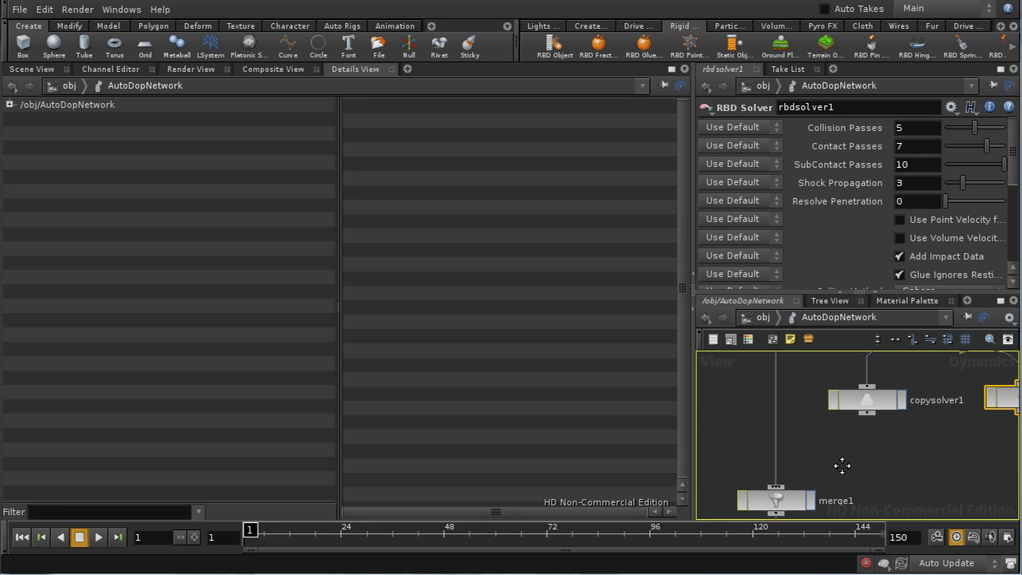
left_click(789, 498)
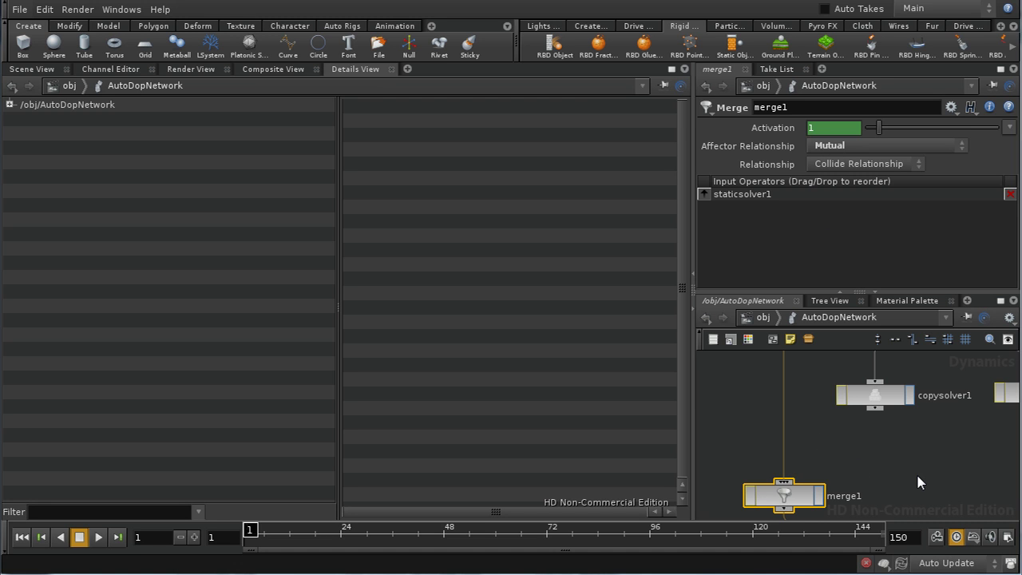
middle_click_drag(919, 479, 897, 444)
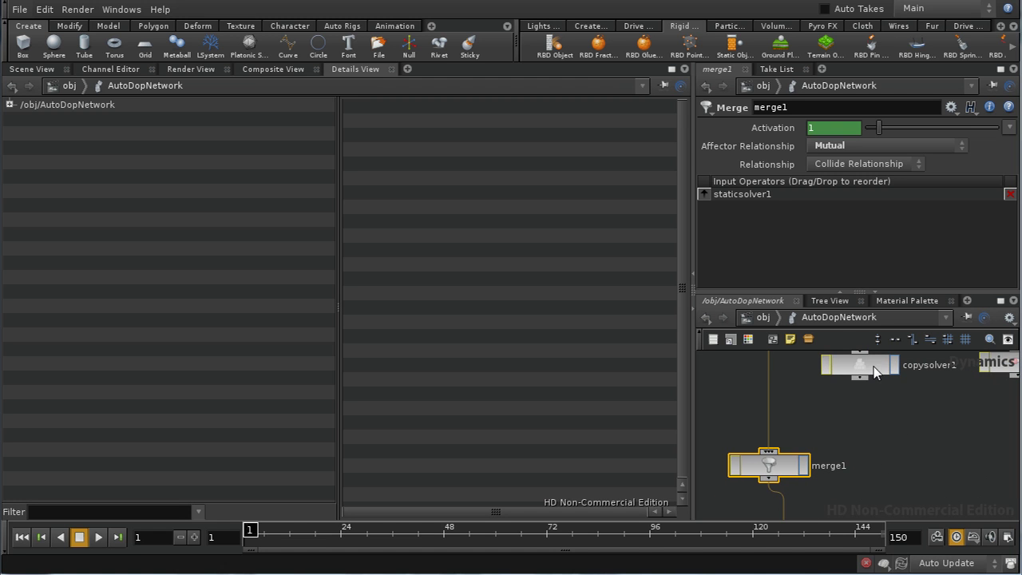
middle_click_drag(877, 483, 787, 518)
key("Tab")
type("merge")
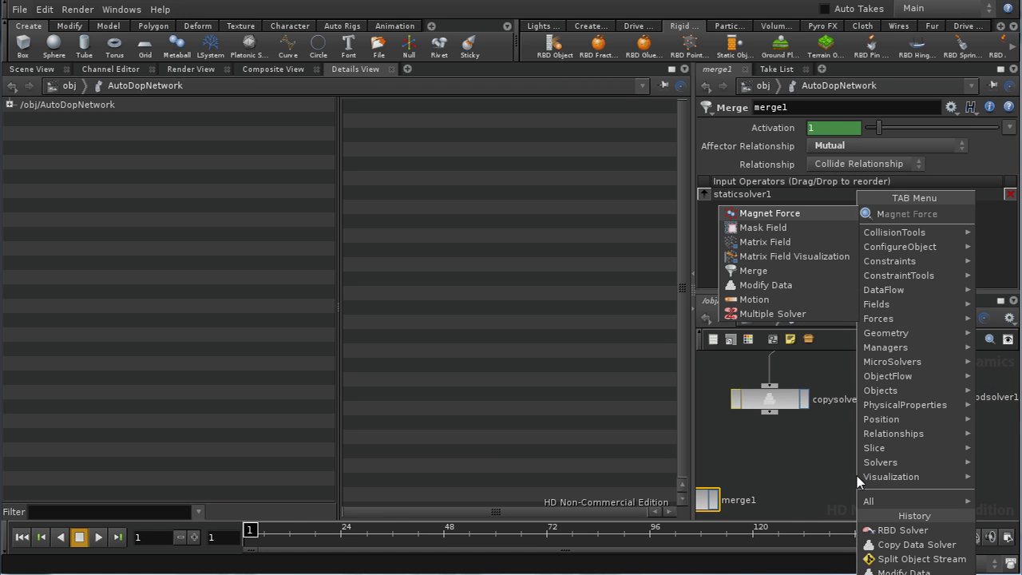
left_click(847, 214)
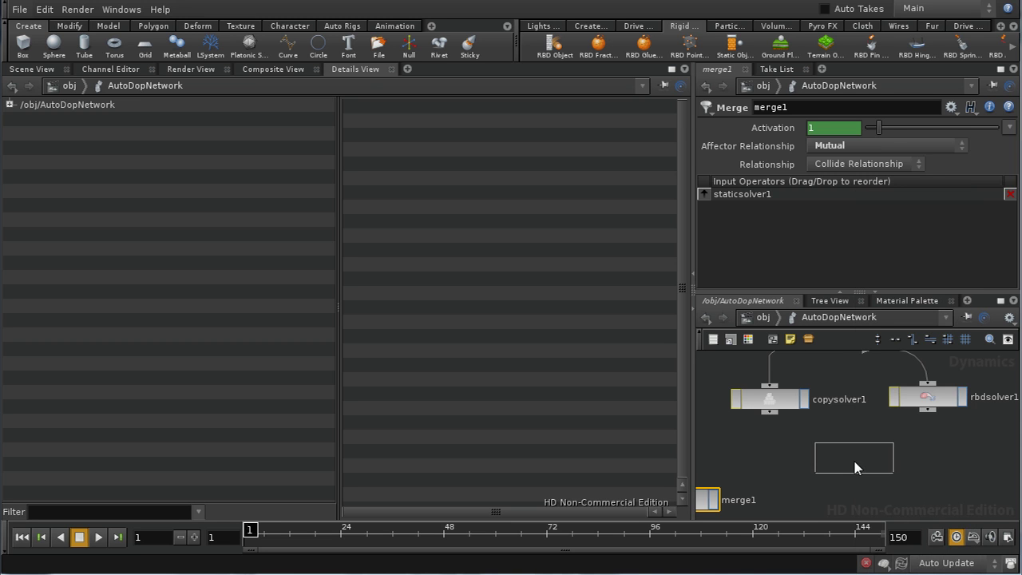
left_click(855, 471)
left_click_drag(769, 412, 853, 471)
left_click_drag(894, 435, 853, 464)
Set the new Merge node's Affector Relationship to No Change and its Relationship to None
left_click(848, 146)
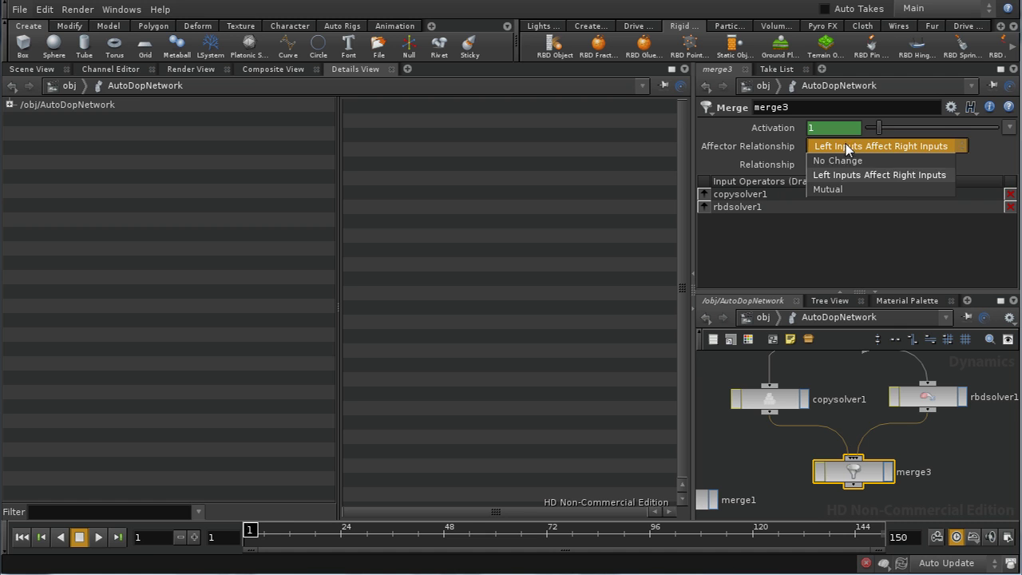
left_click(845, 160)
left_click(824, 164)
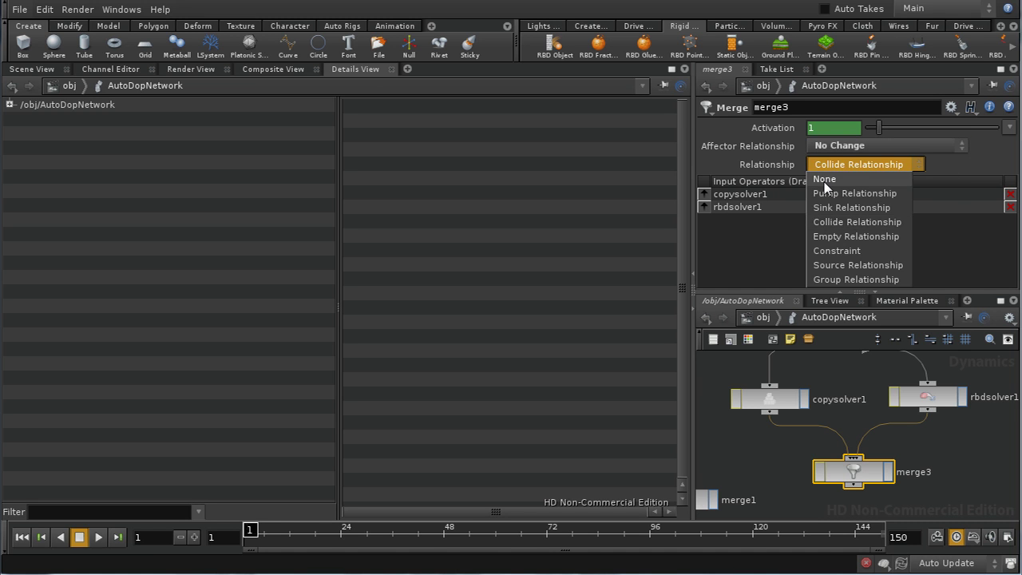
left_click(829, 177)
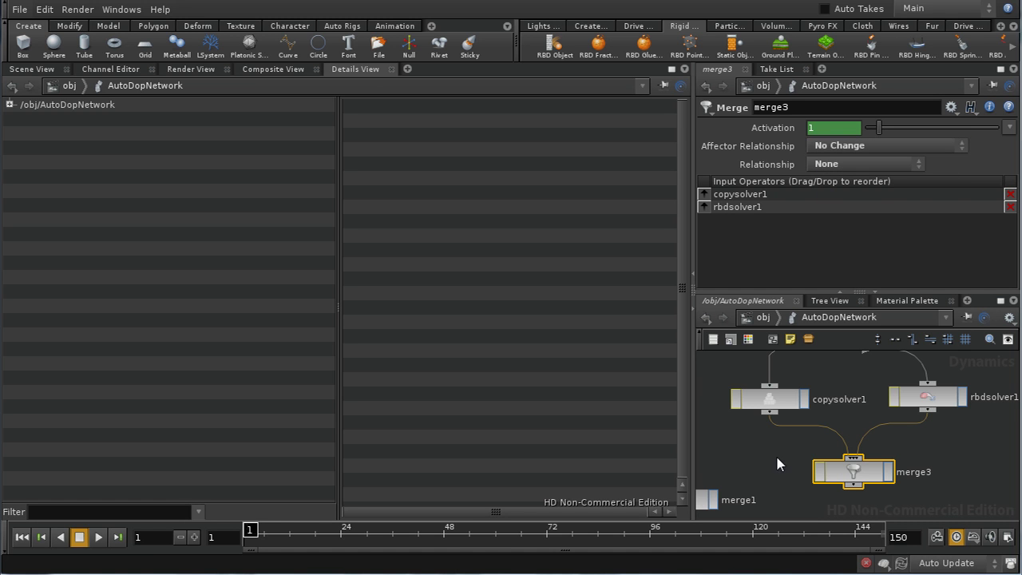
Wire the new Merge node's output into merge1 as its second input and shift merge1 slightly
middle_click_drag(778, 464, 877, 348)
left_click_drag(952, 369, 777, 369)
middle_click_drag(846, 421, 823, 457)
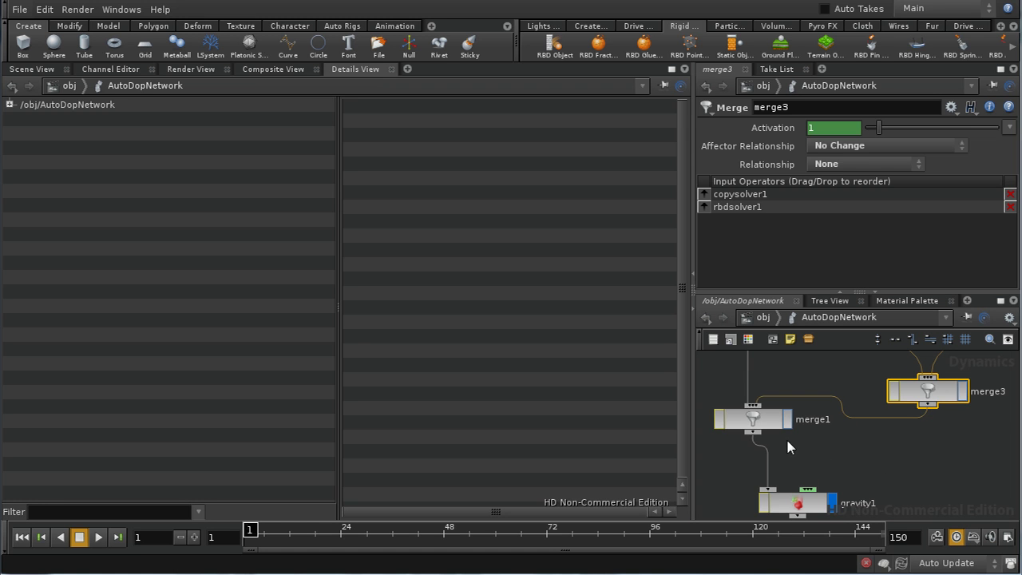
left_click_drag(772, 421, 794, 442)
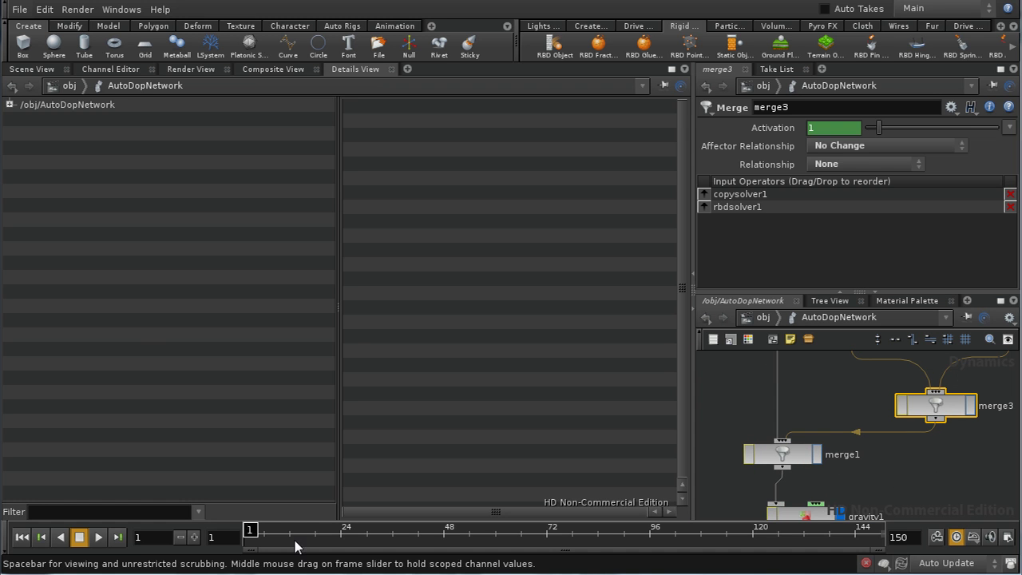
Play the simulation in the 3D scene to check the cubes, and review the split1 and solver branches
left_click(43, 70)
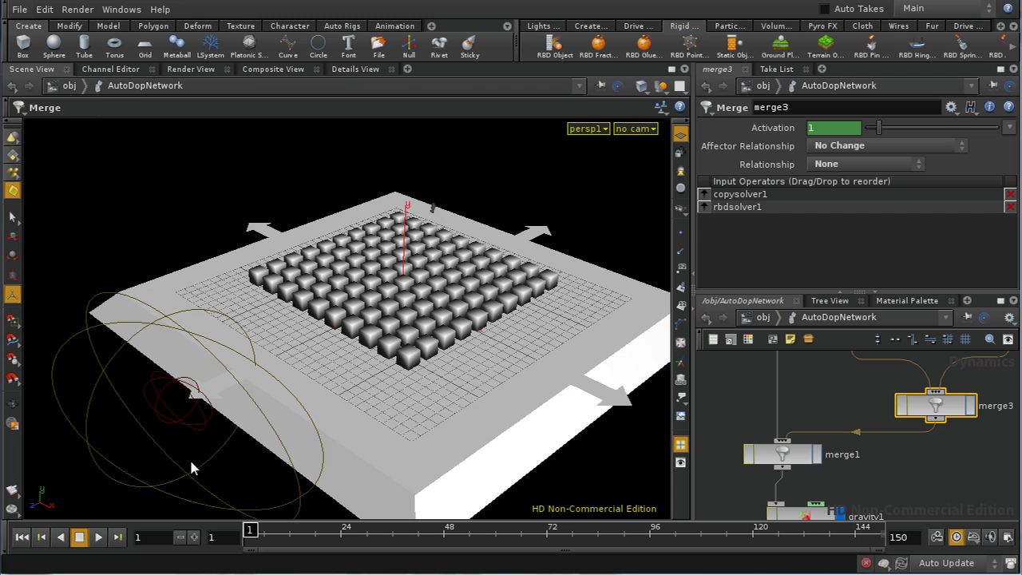
left_click(98, 538)
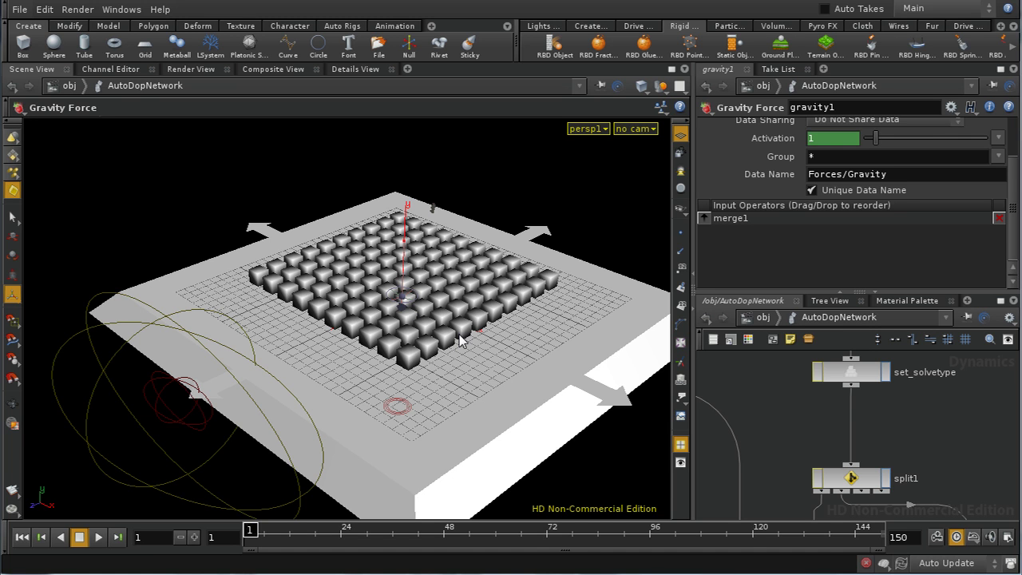
middle_click_drag(958, 451, 931, 397)
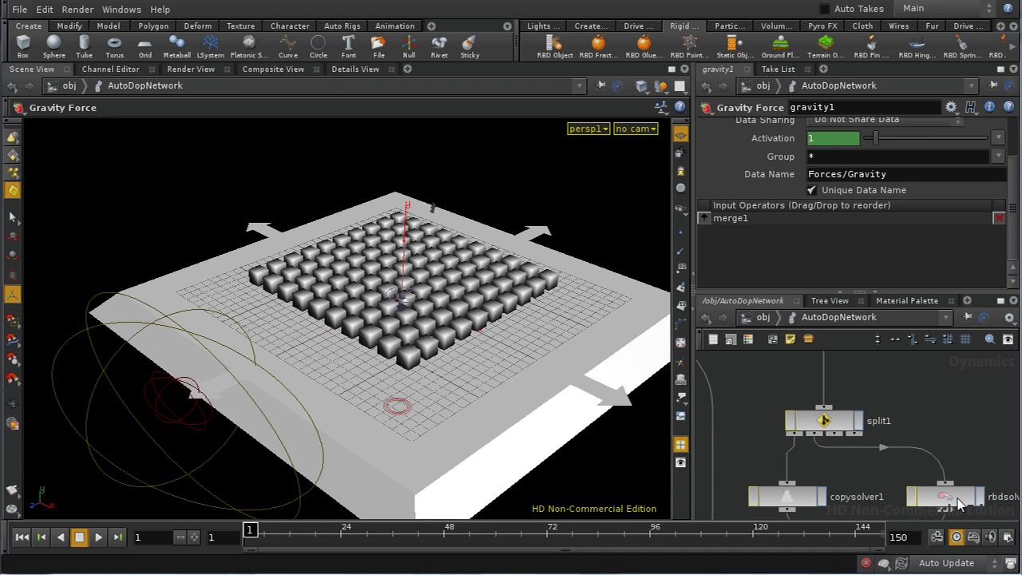
middle_click_drag(947, 423, 936, 406)
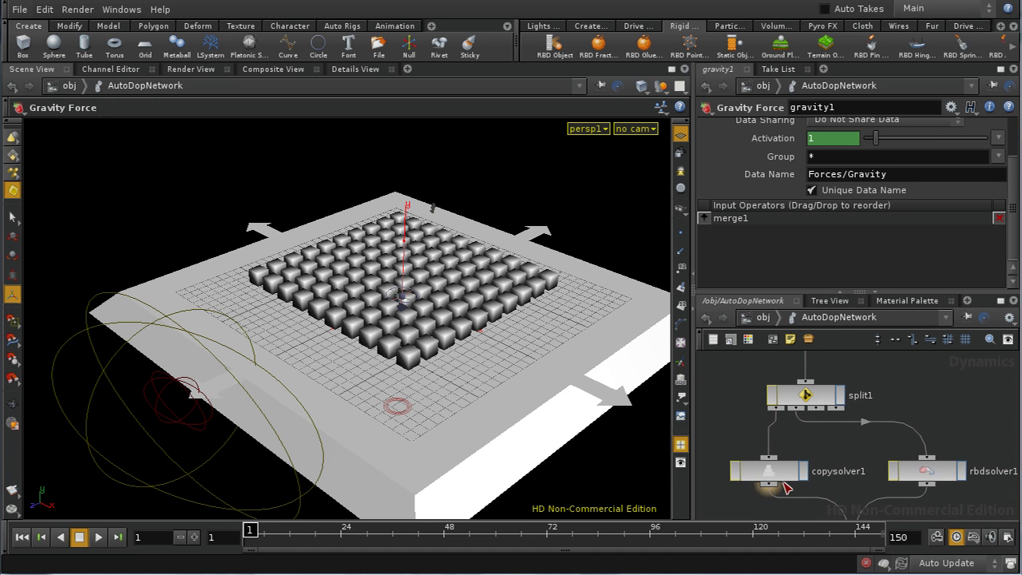
mouse_move(801, 455)
middle_mouse_down()
mouse_move(807, 484)
mouse_move(788, 450)
middle_mouse_up()
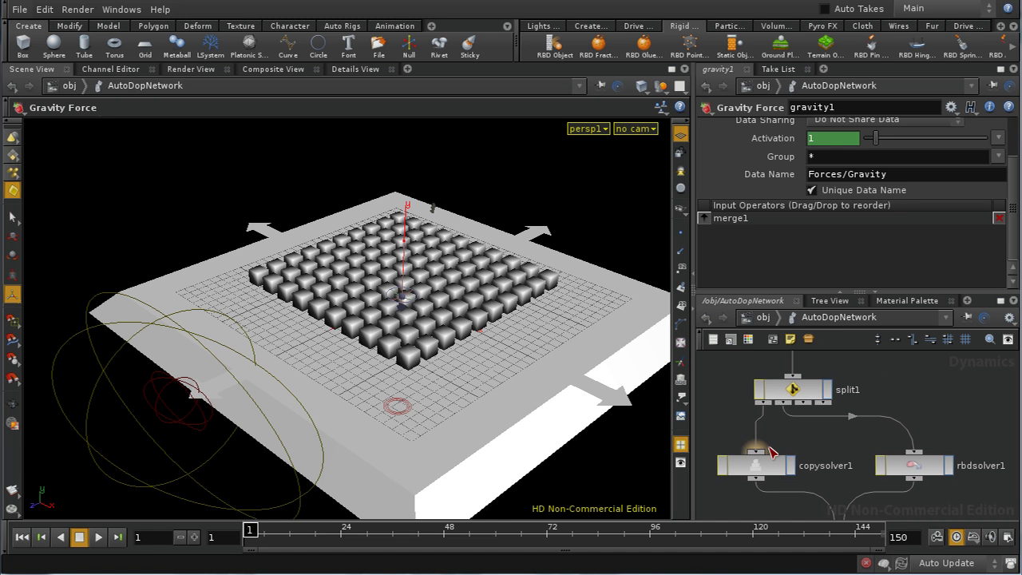
middle_click_drag(937, 392, 908, 458)
middle_click_drag(896, 406, 884, 471)
key("Tab")
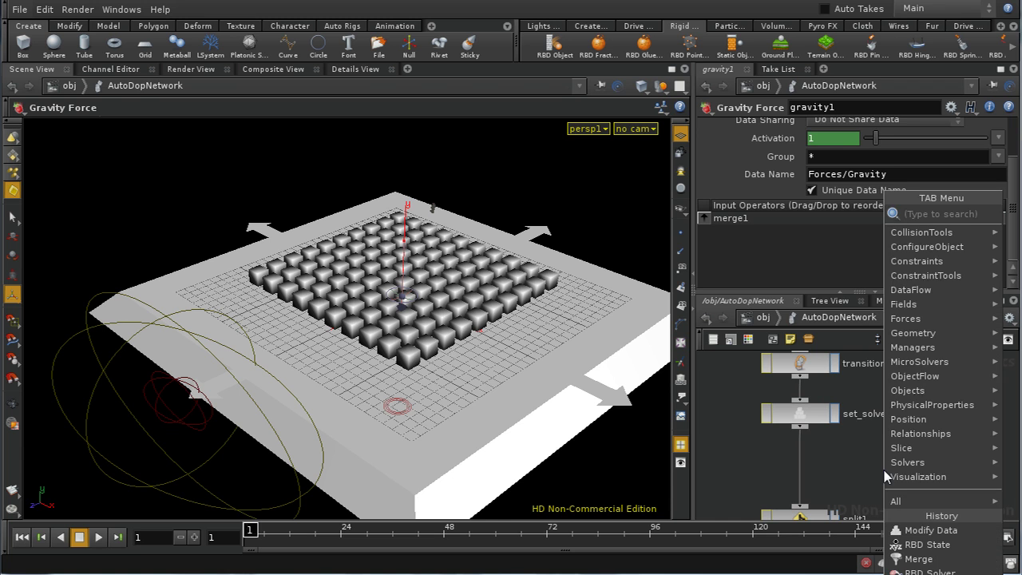
key("Return")
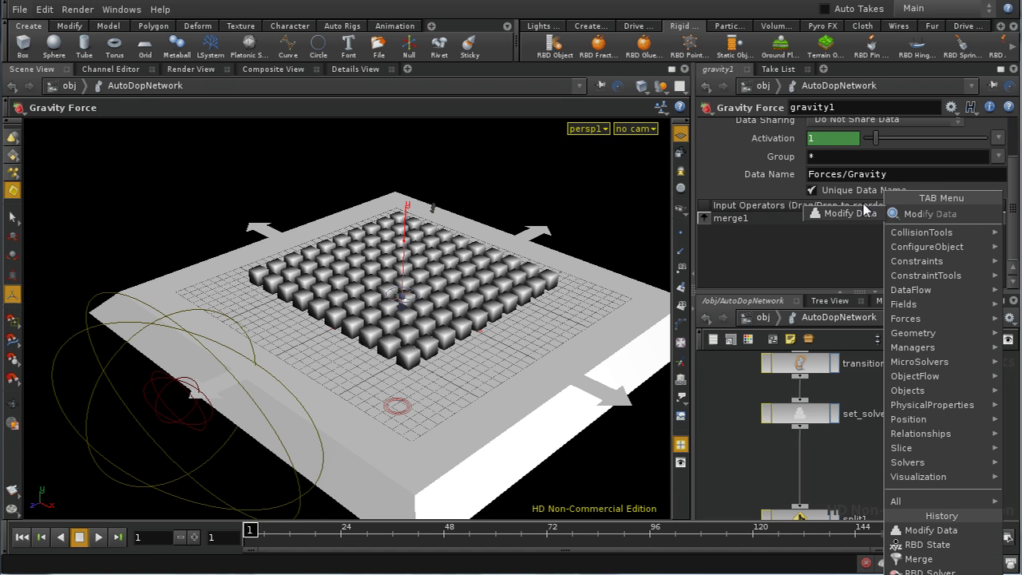
left_click(961, 452)
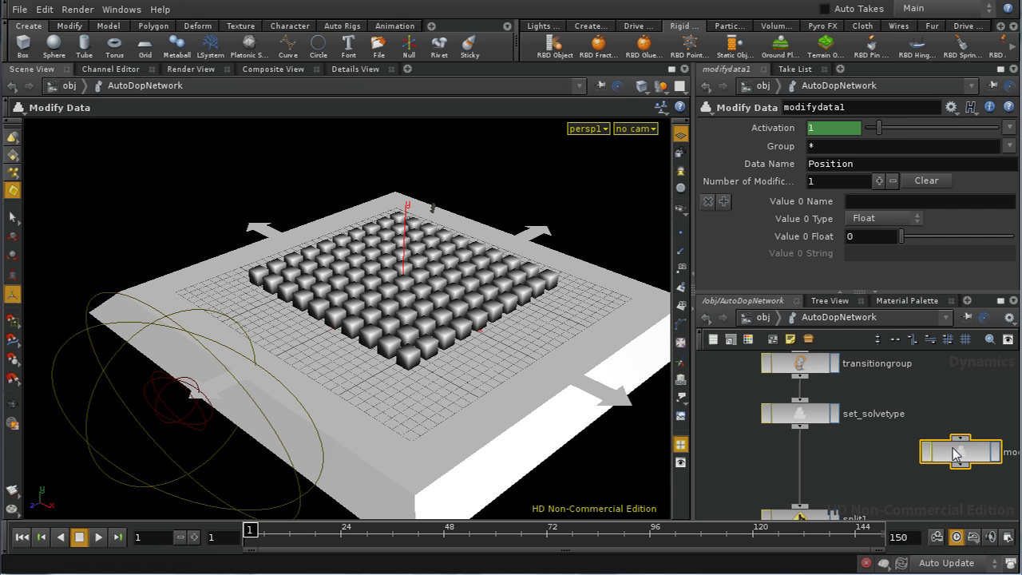
key("f")
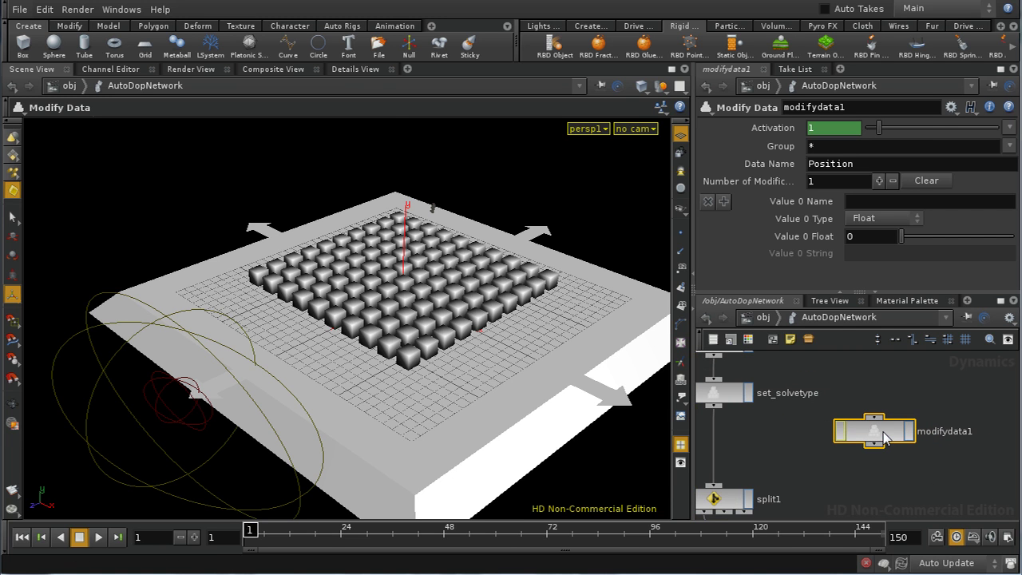
left_click(355, 69)
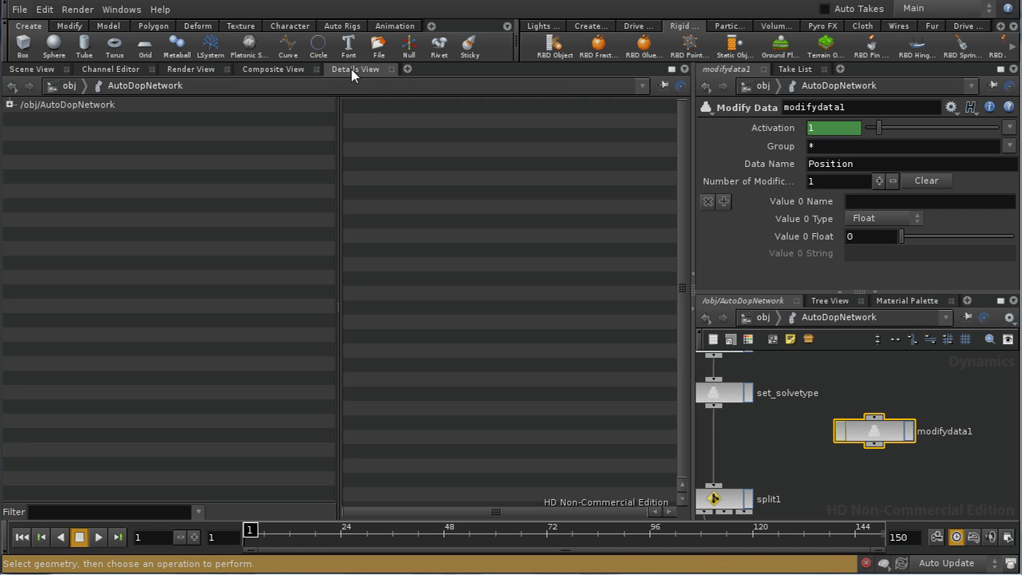
left_click(10, 104)
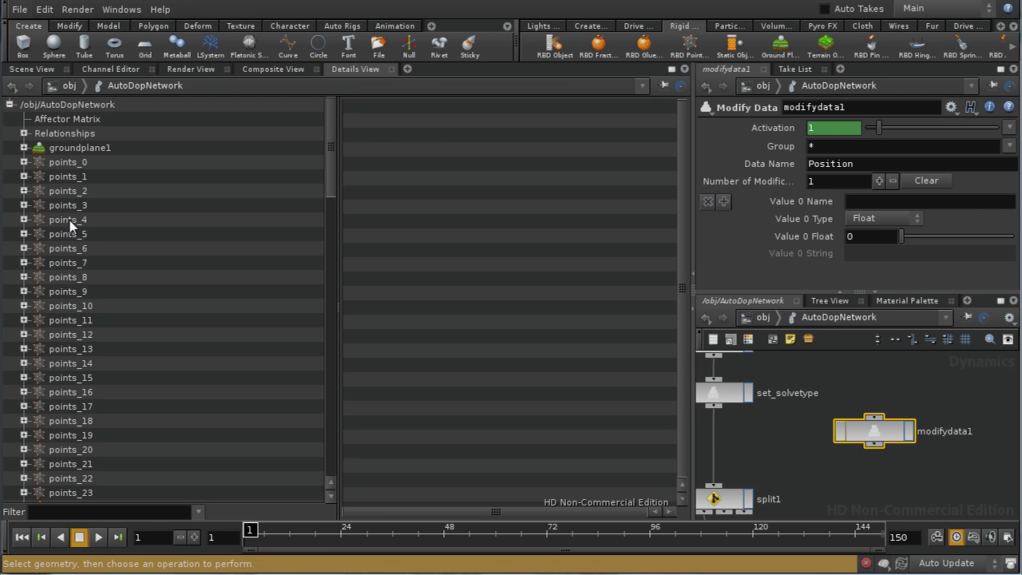
left_click(69, 221)
left_click(24, 219)
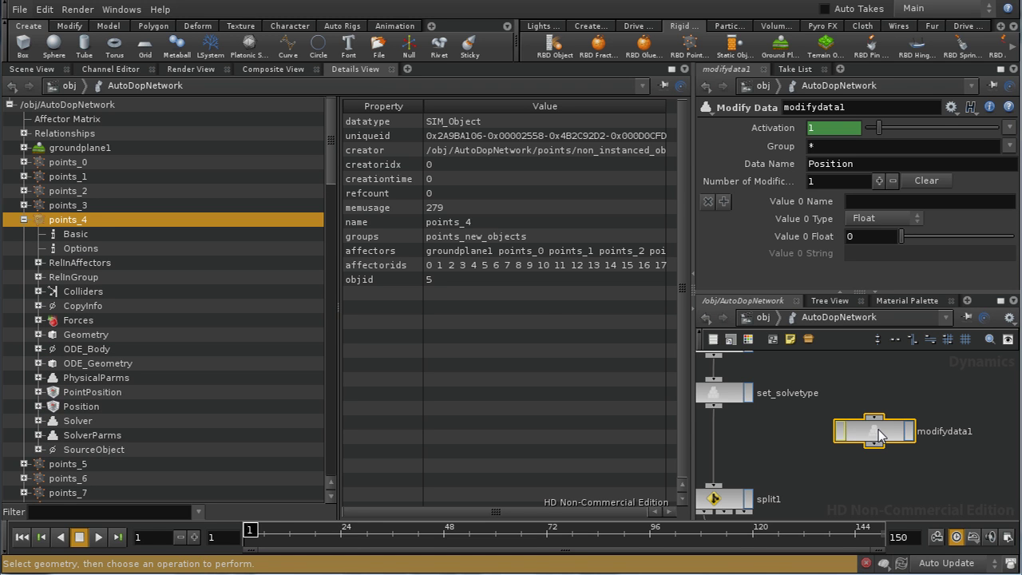
key("Delete")
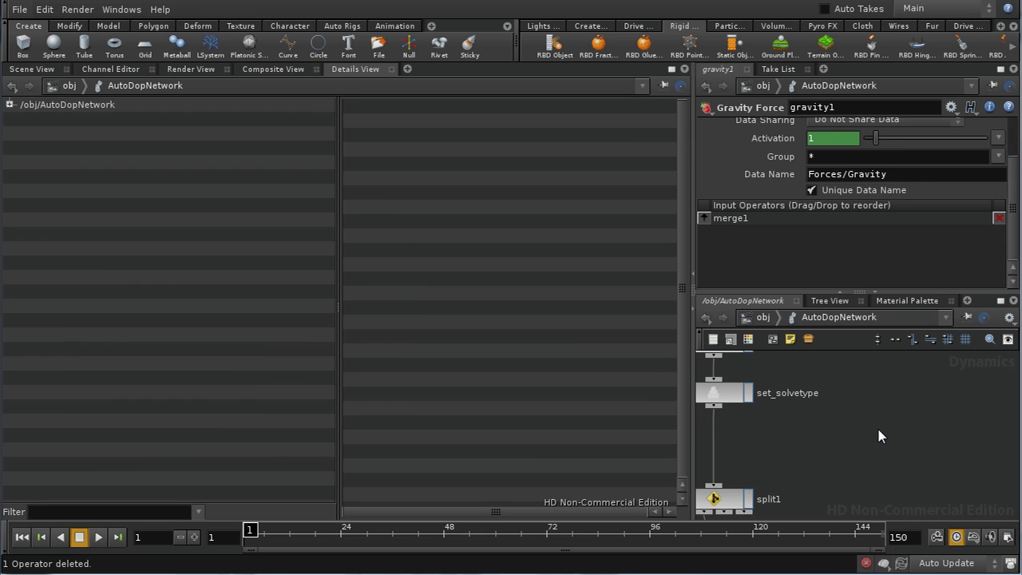
middle_click_drag(854, 425, 892, 420)
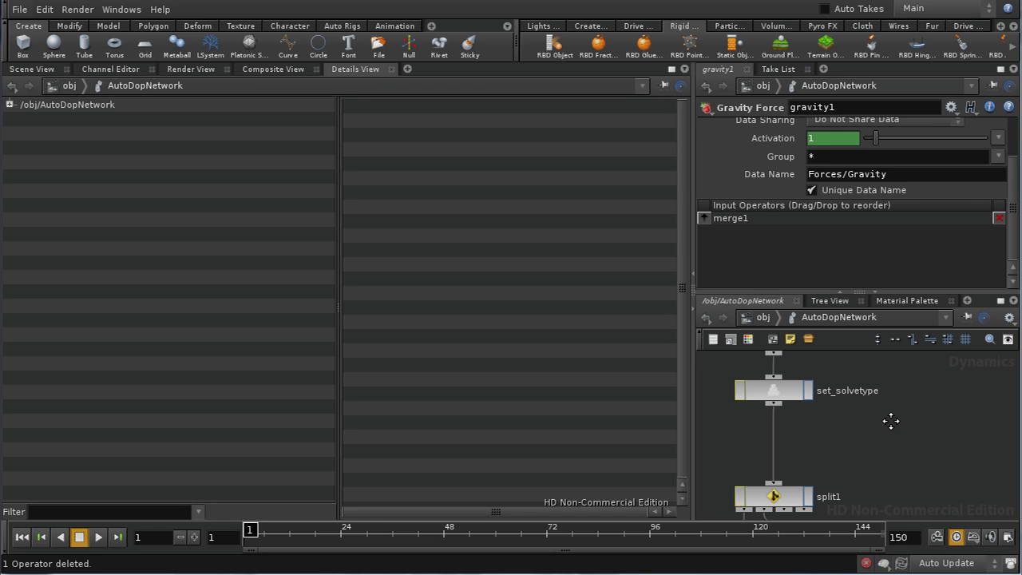
key("Tab")
type("mo")
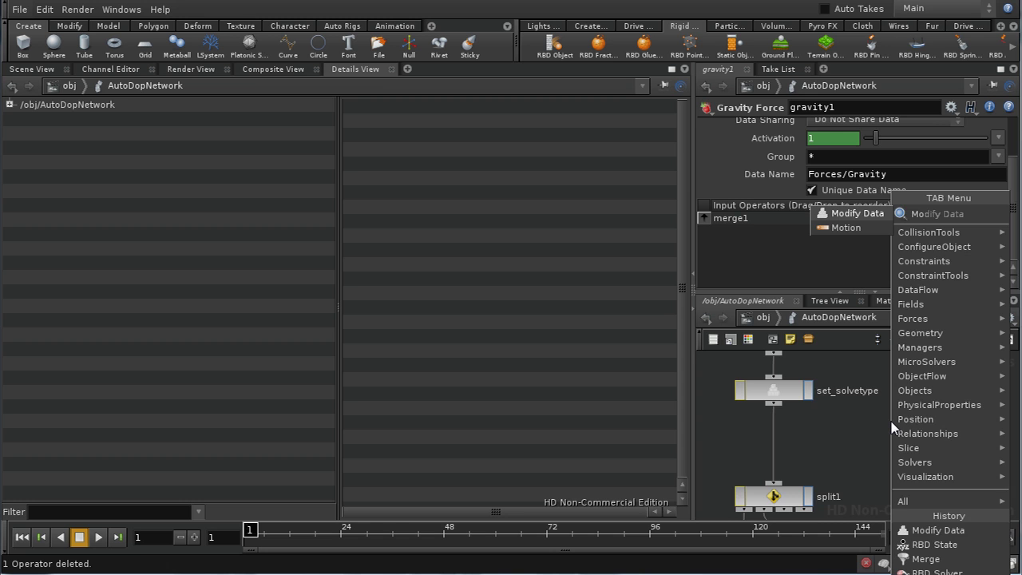
key("Escape")
Add an RBD State node on the wire between set_solvetype and split1
key("Tab")
type("rbd")
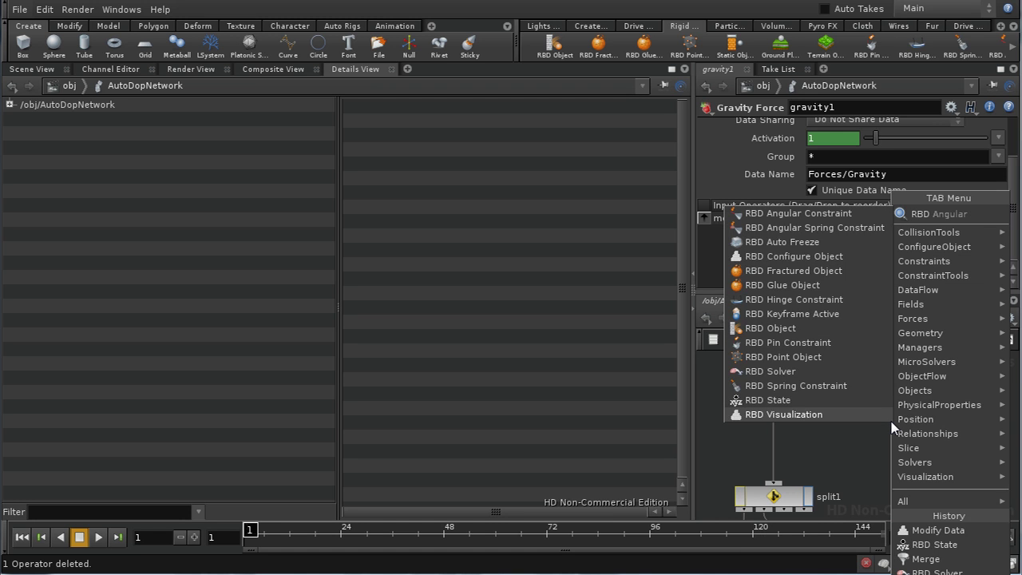
left_click(780, 400)
left_click(779, 459)
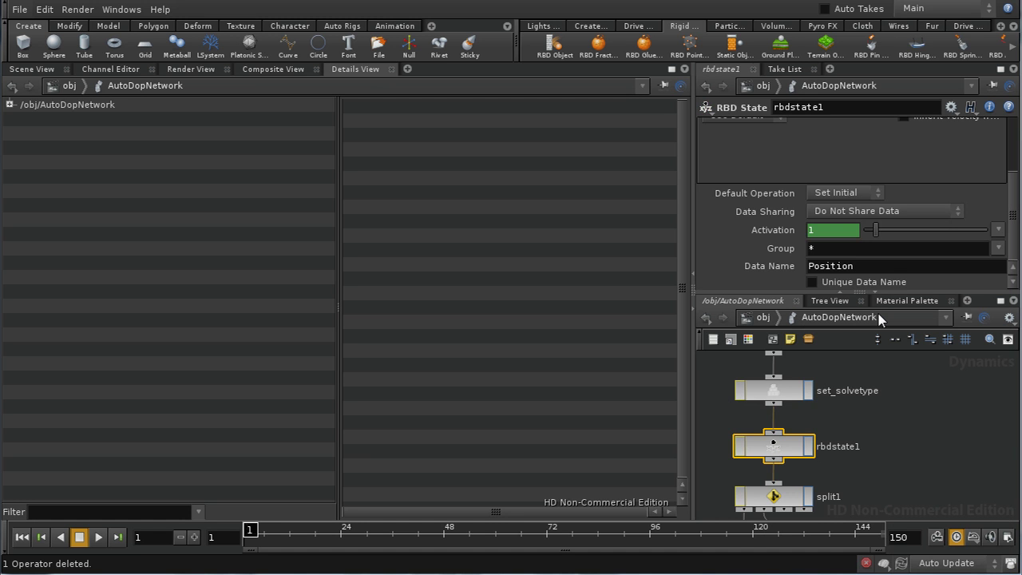
Restrict the RBD State node to the group transitiongroup
left_click_drag(1013, 201, 1005, 138)
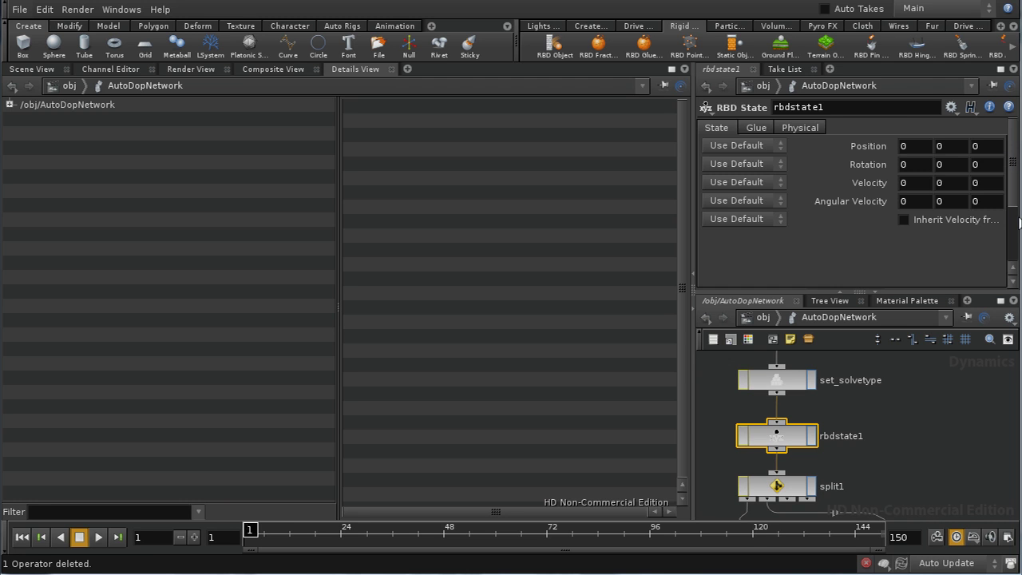
scroll(1016, 228, "down", 3)
left_click(859, 243)
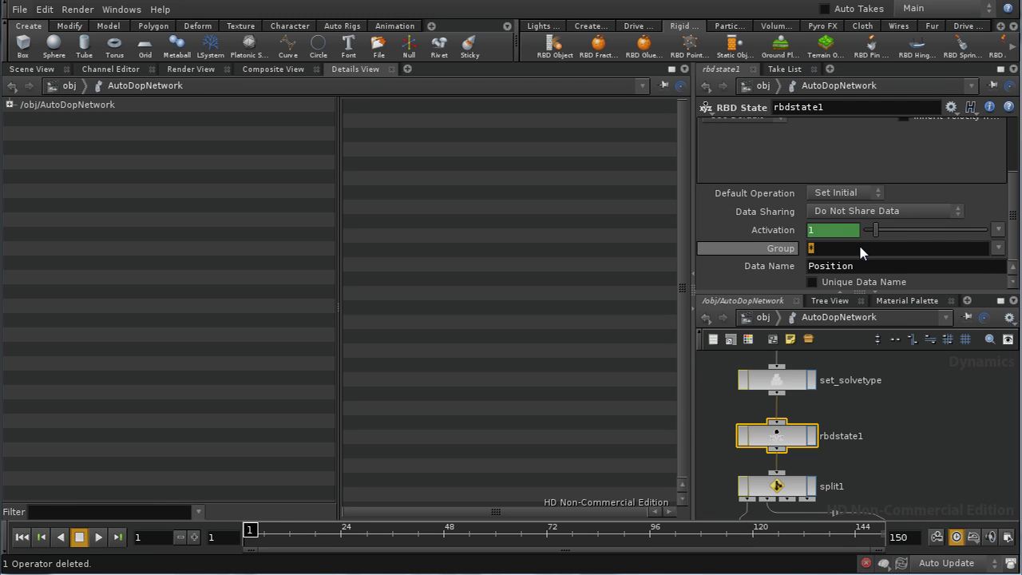
type("tran")
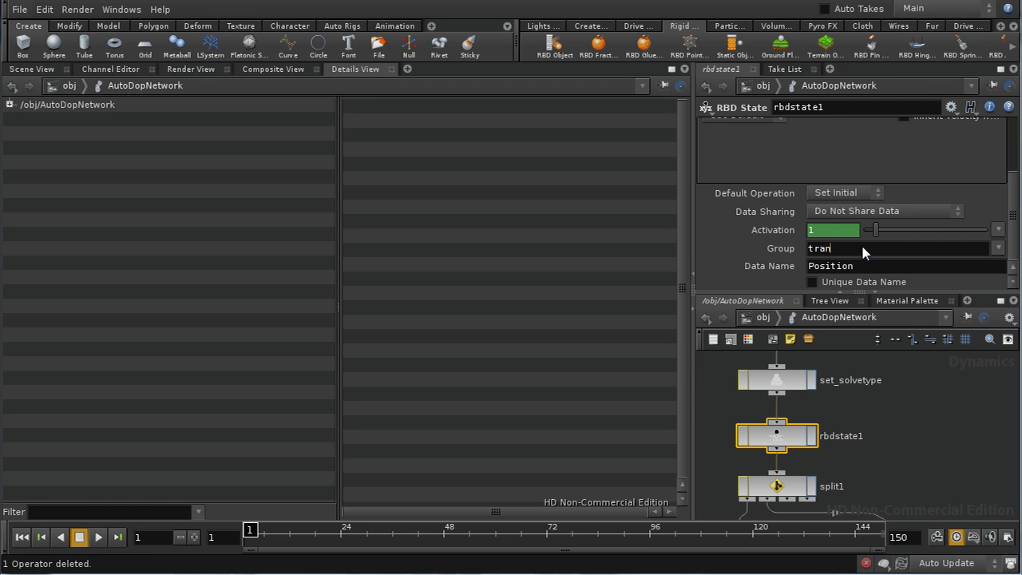
type("sition_roup")
key("Return")
Set the RBD State node's Velocity operation to Set Always, keeping the velocity at 0, 0, 0
middle_click_drag(890, 460, 938, 482)
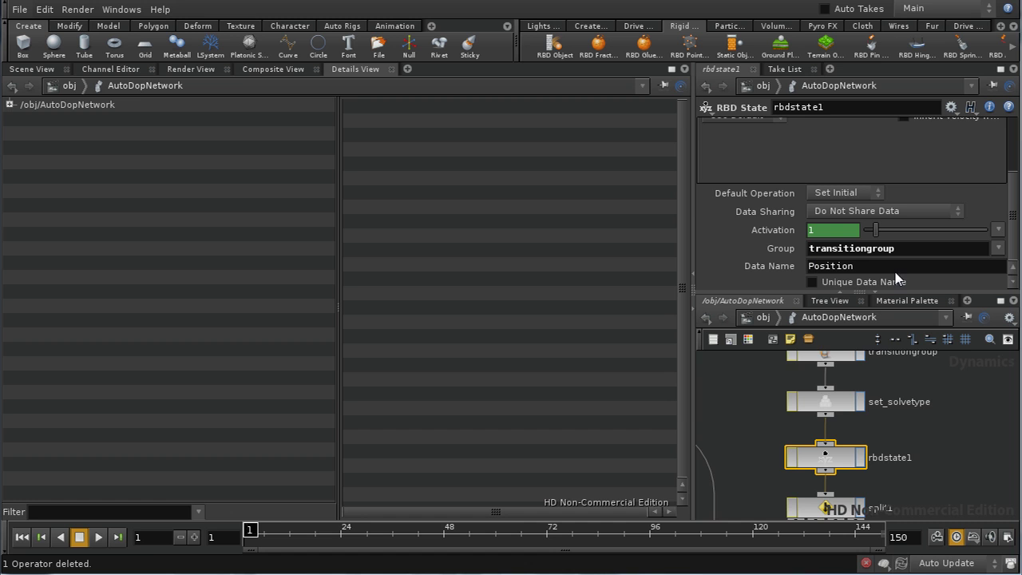
middle_click_drag(909, 484, 891, 387)
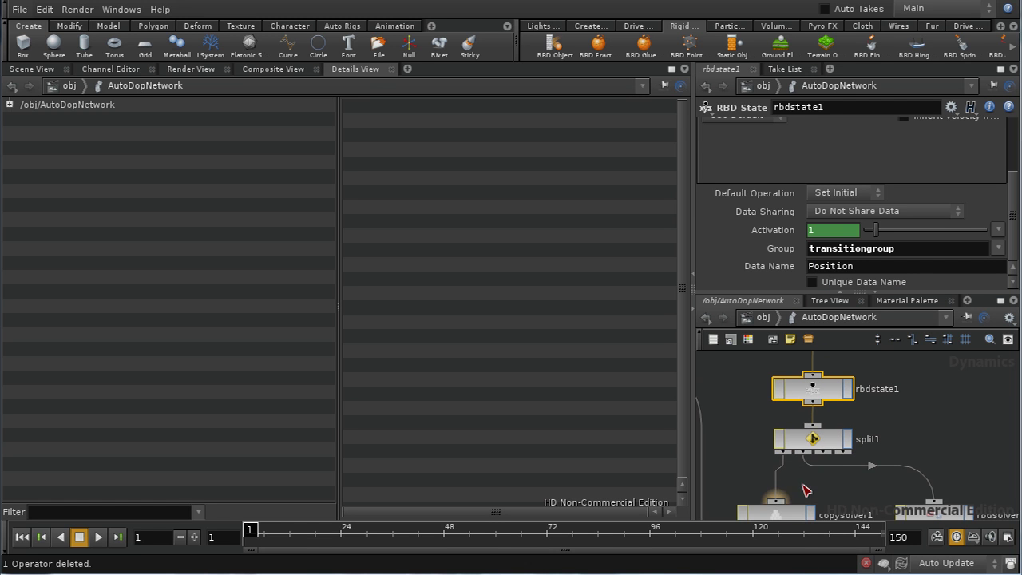
middle_click_drag(920, 445, 919, 420)
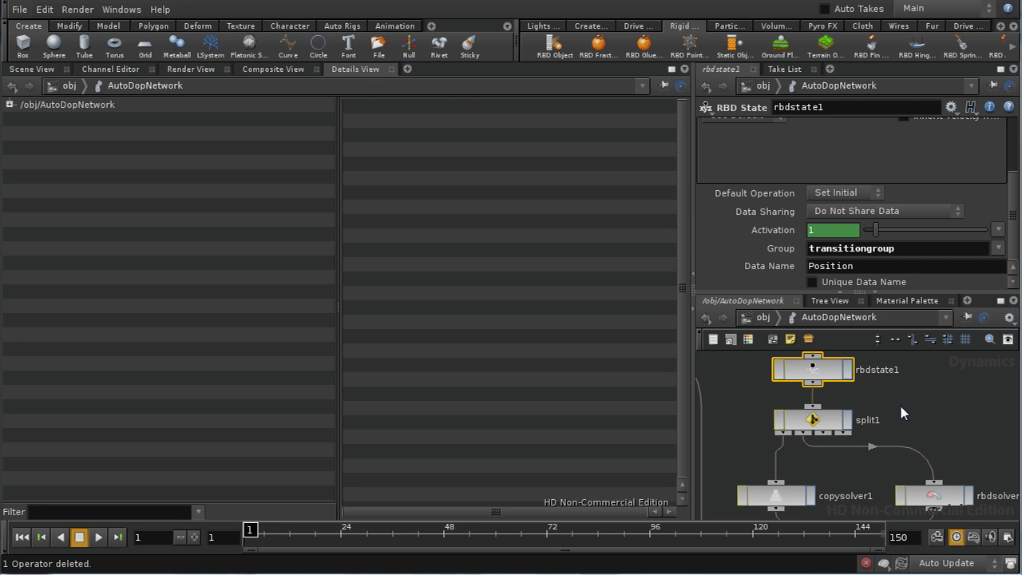
key("f")
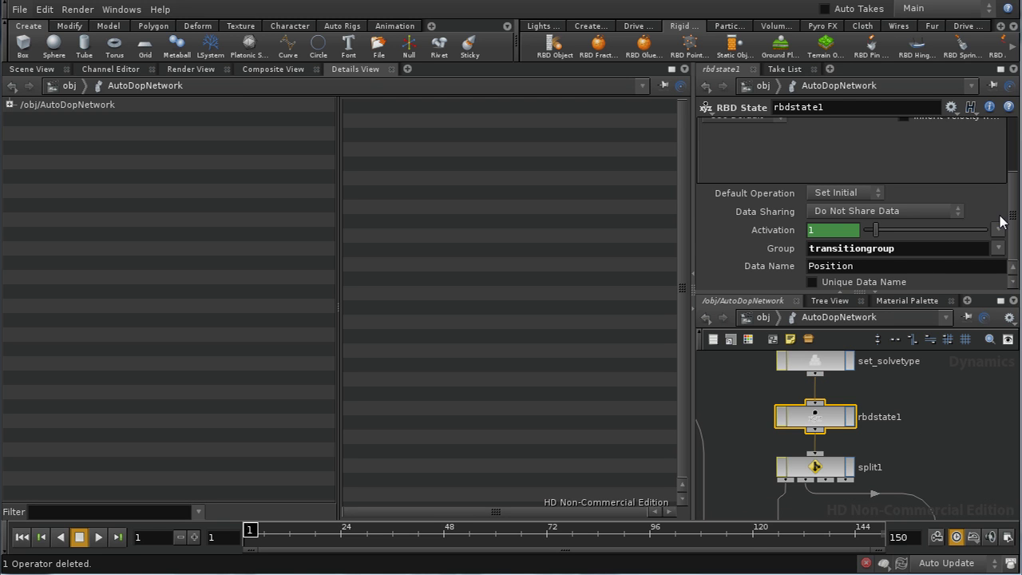
left_click_drag(1009, 217, 1011, 133)
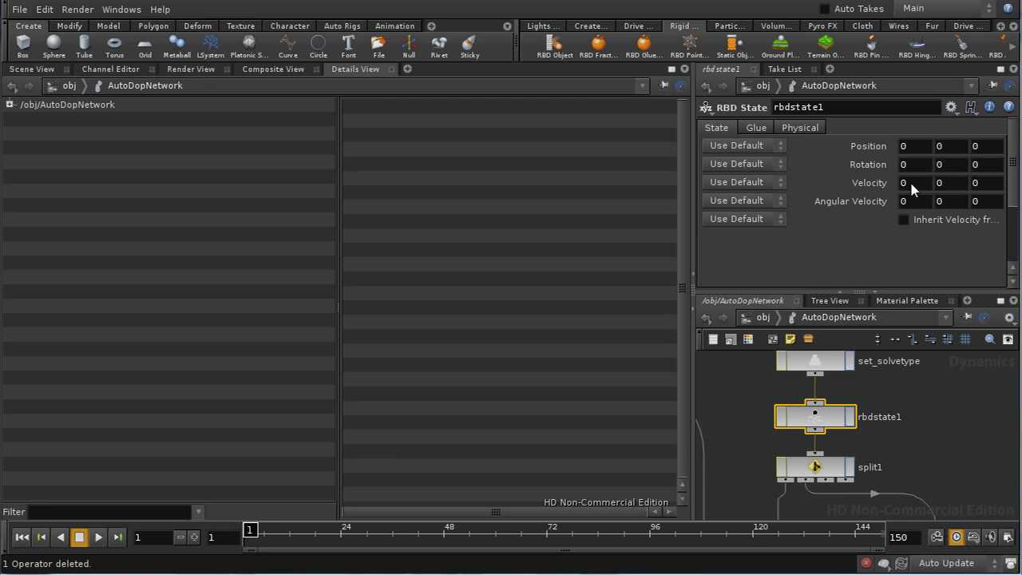
left_click(780, 184)
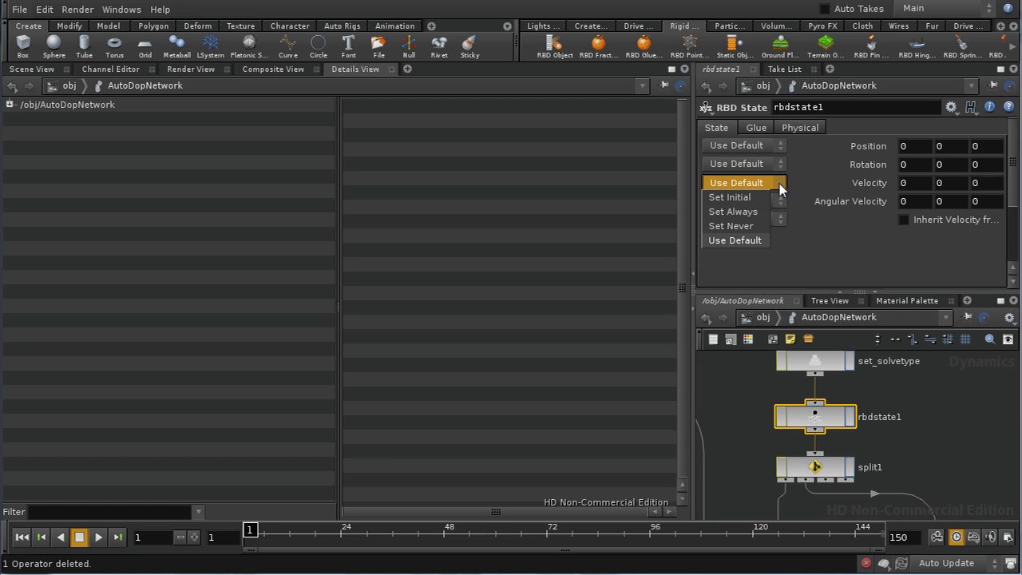
left_click(751, 212)
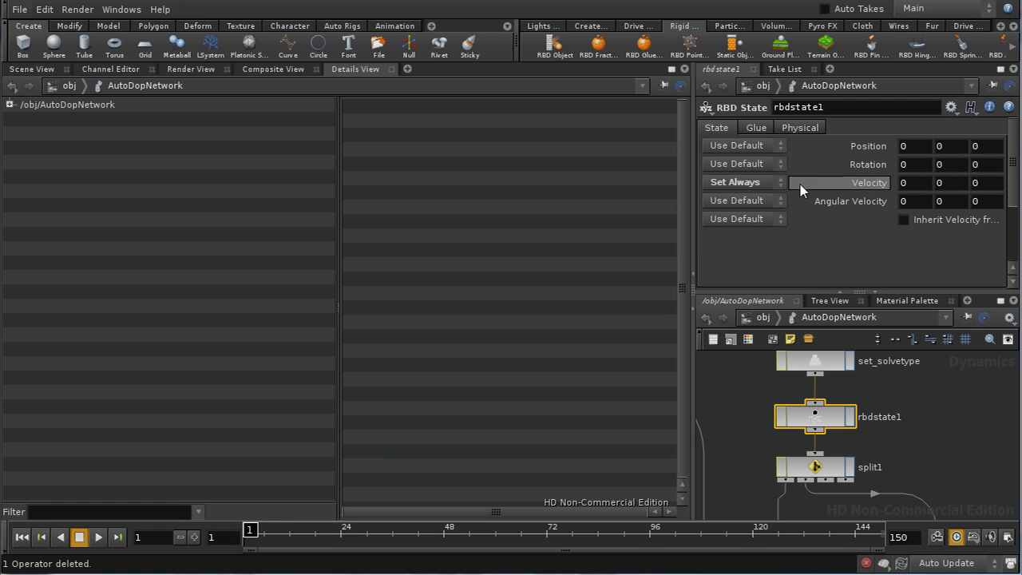
Play the simulation in the 3D scene with the RBD State node in place, stop it, and return to frame 1
middle_click_drag(952, 466, 906, 444)
scroll(1010, 202, "down", 3)
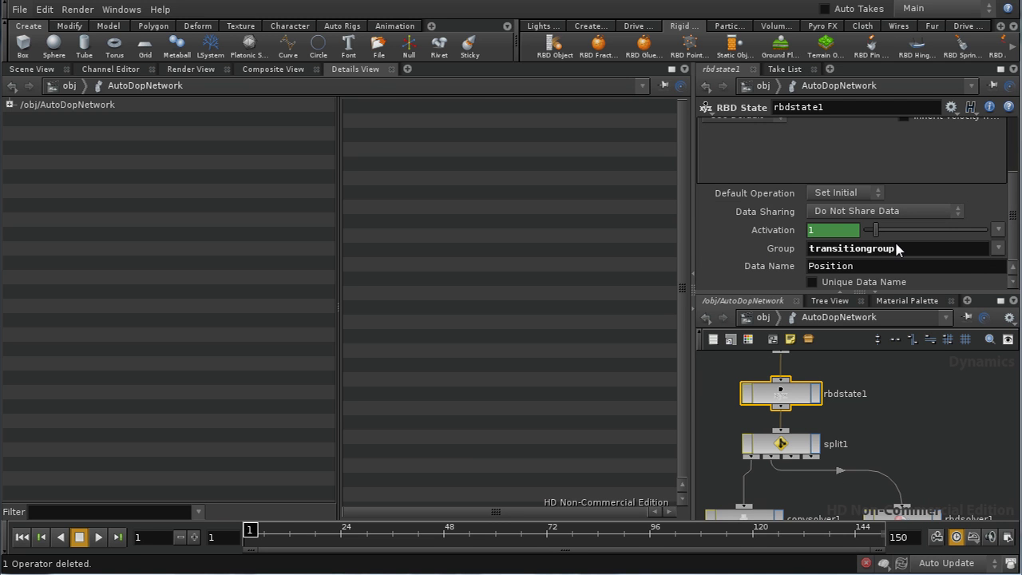
left_click_drag(1019, 224, 1011, 152)
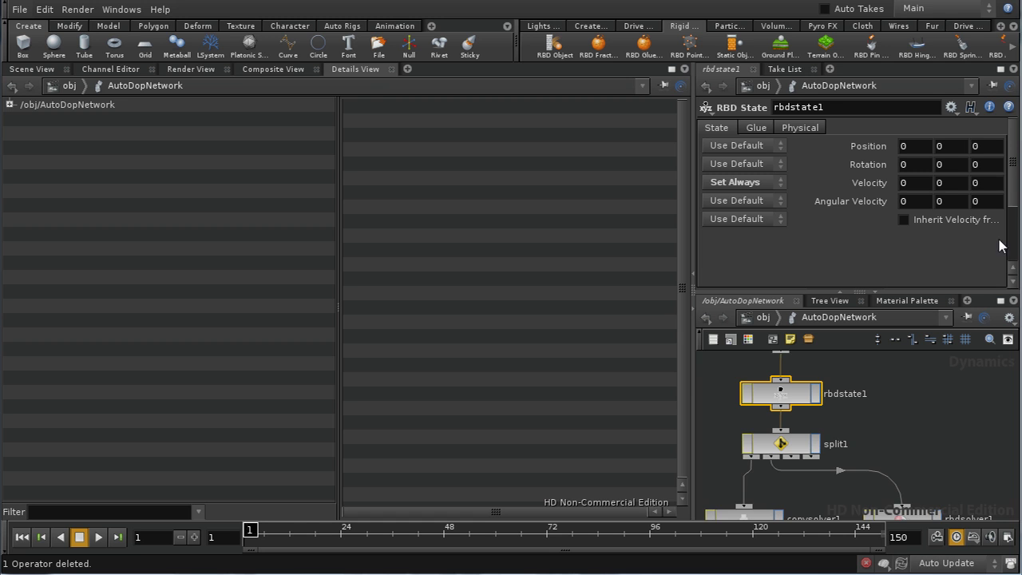
middle_click_drag(939, 438, 896, 392)
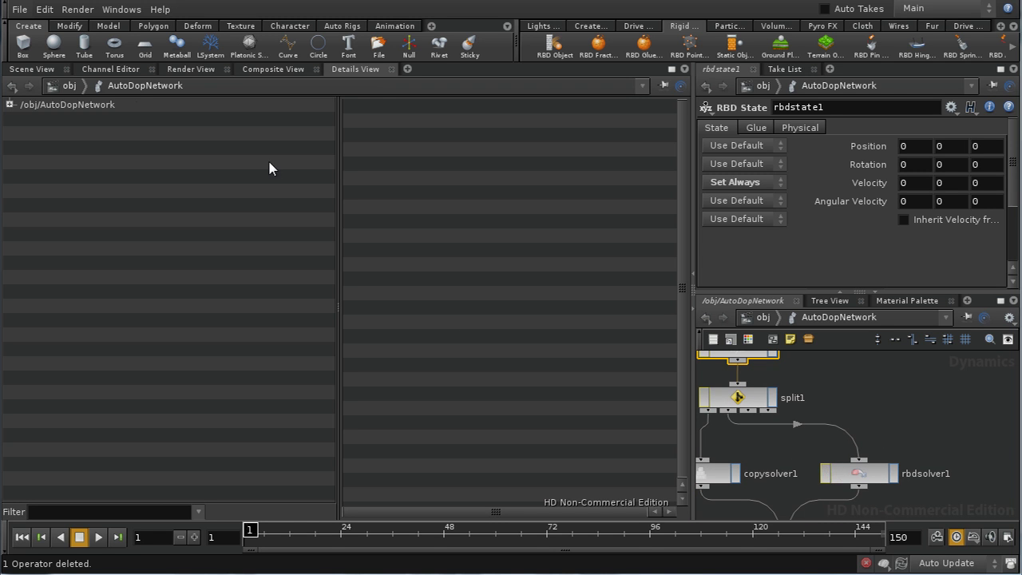
left_click(29, 68)
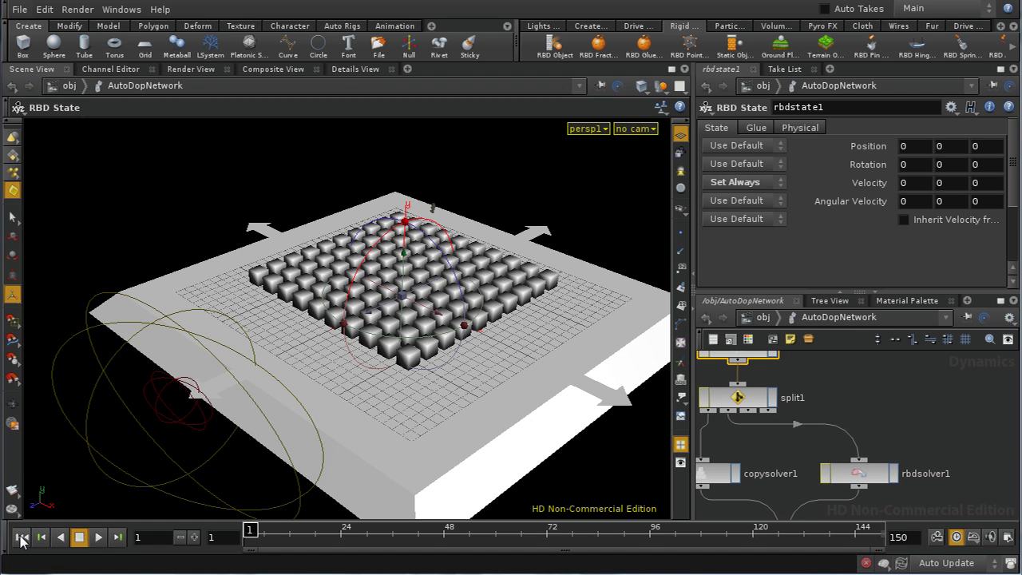
left_click(99, 540)
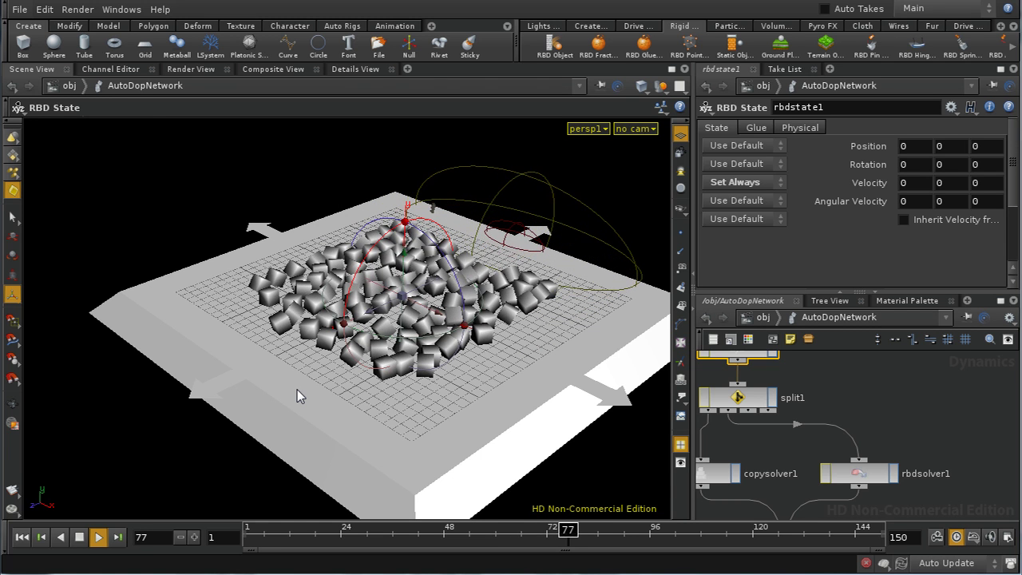
left_click(79, 537)
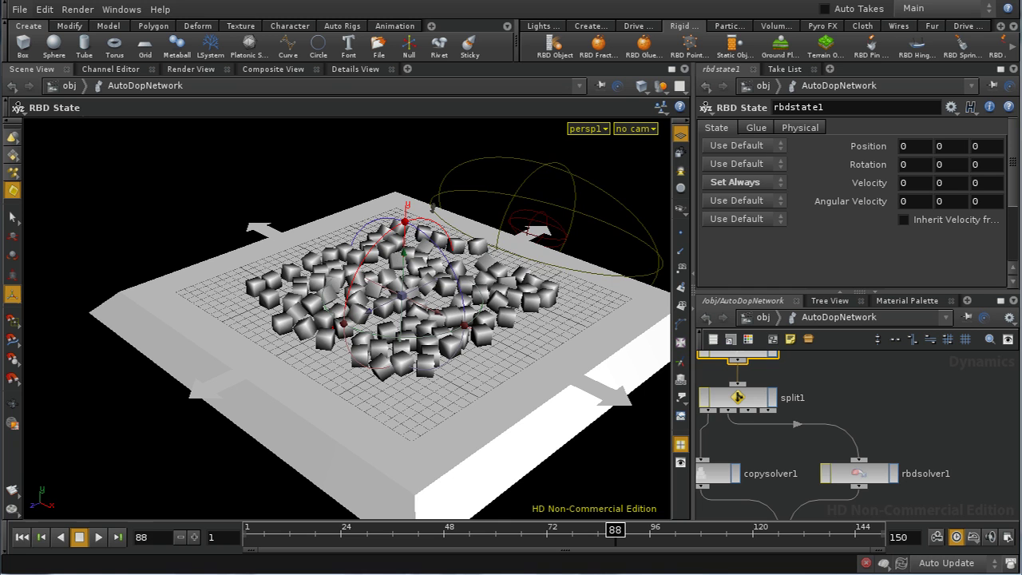
left_click(22, 536)
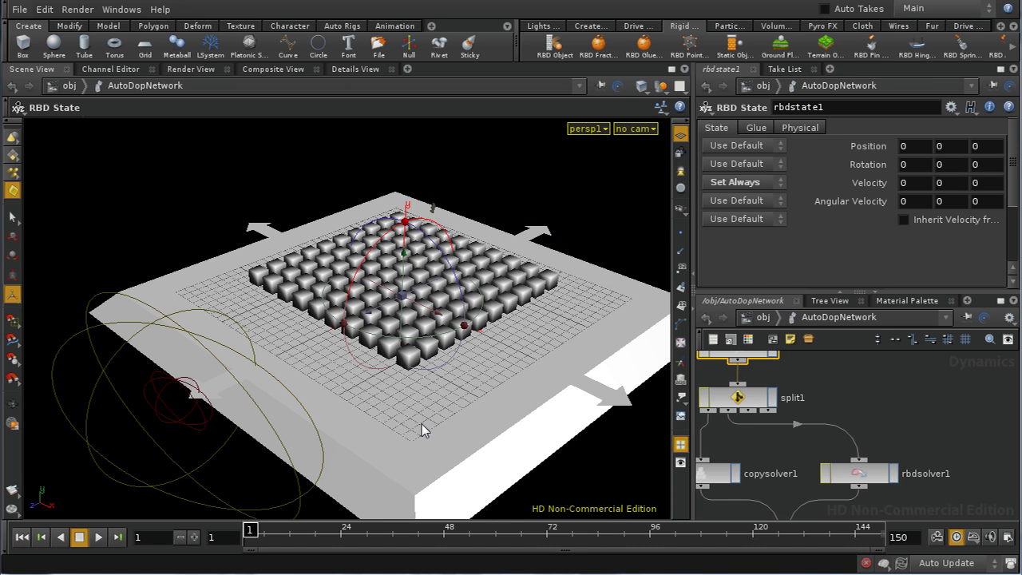
mouse_move(914, 390)
middle_mouse_down()
mouse_move(952, 464)
mouse_move(936, 471)
middle_mouse_up()
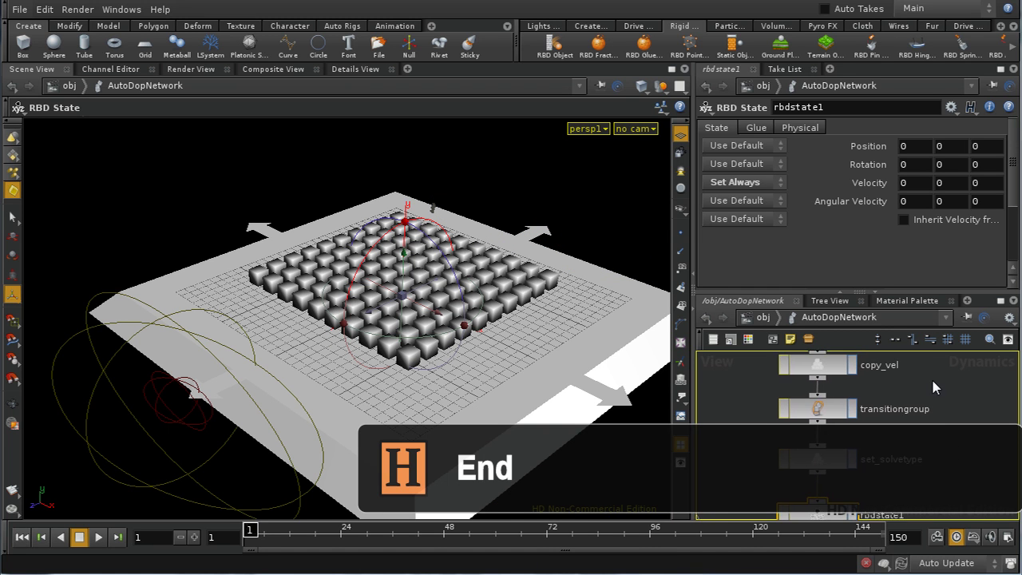
middle_click_drag(931, 377, 949, 477)
middle_click_drag(948, 423, 943, 452)
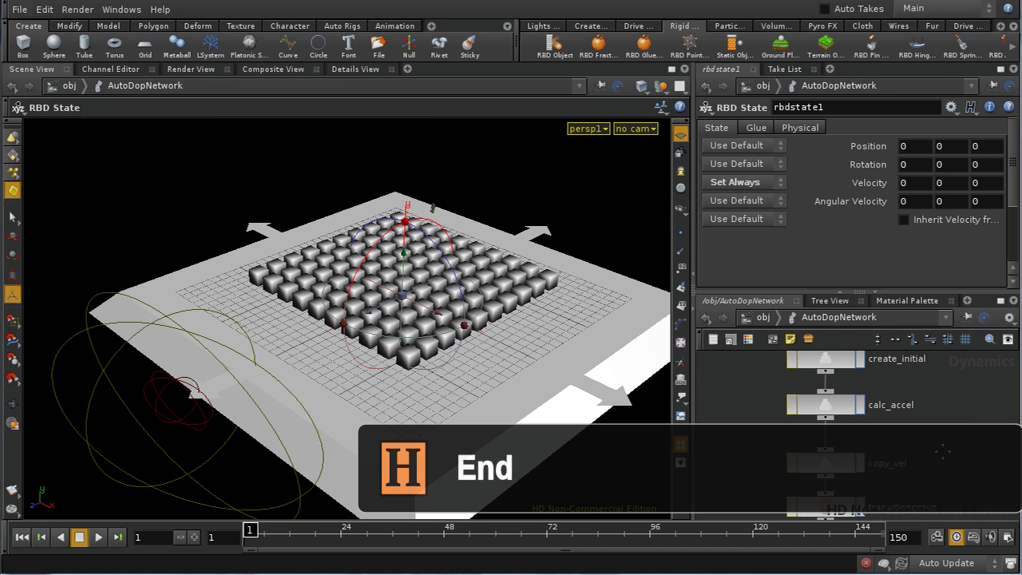